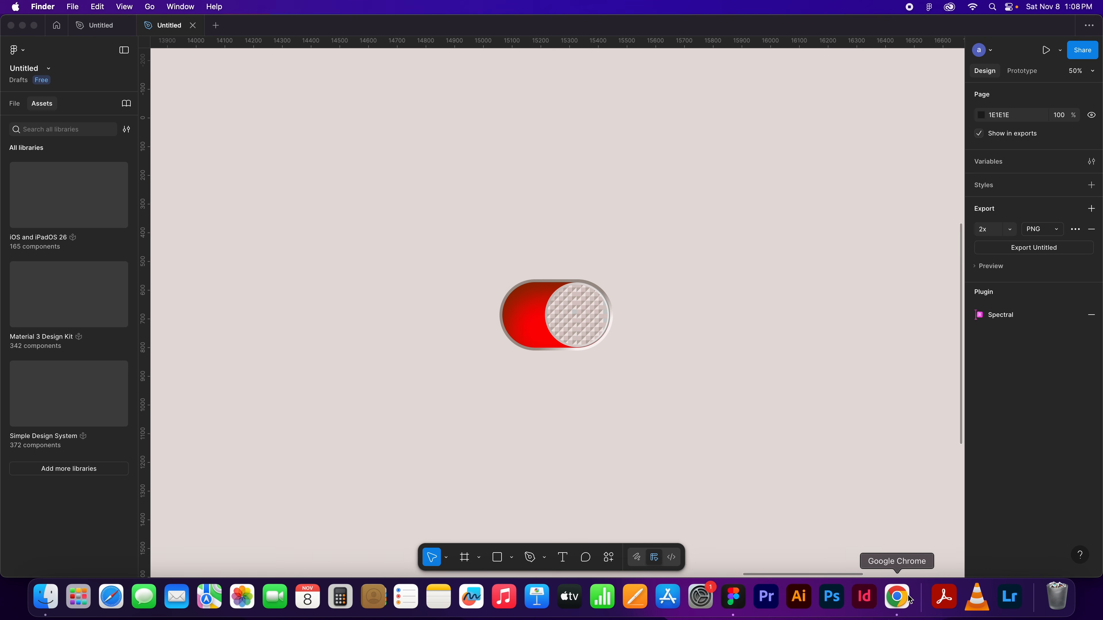
Switch to Google Chrome and preview the Animated Toggle Switch and 3D Toggle effect results among the "Switch figma" images
left_click(896, 597)
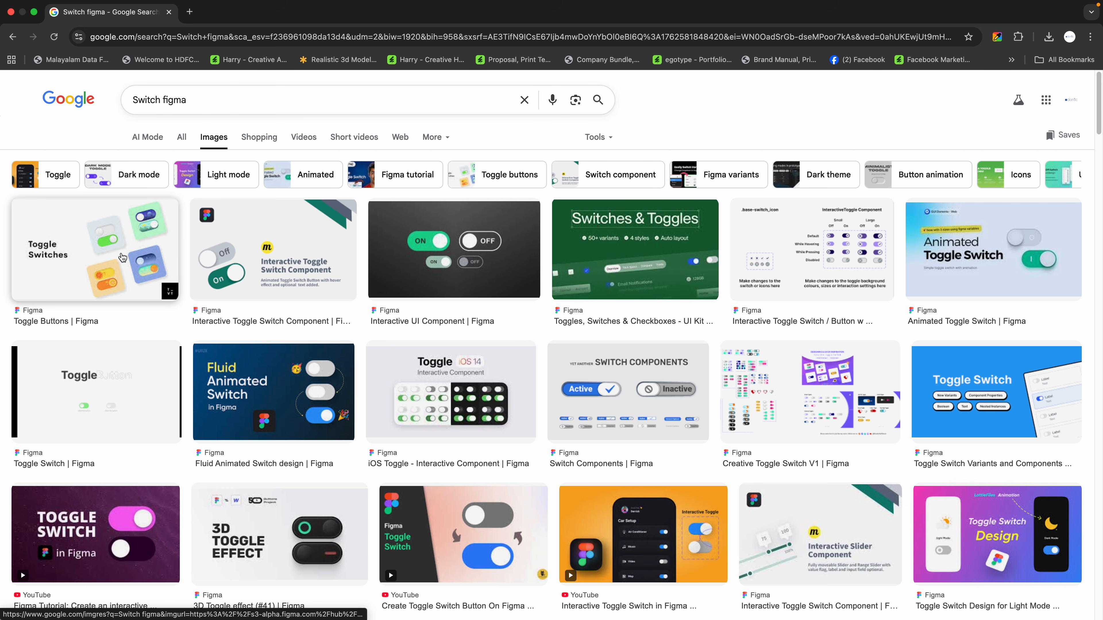
left_click(973, 263)
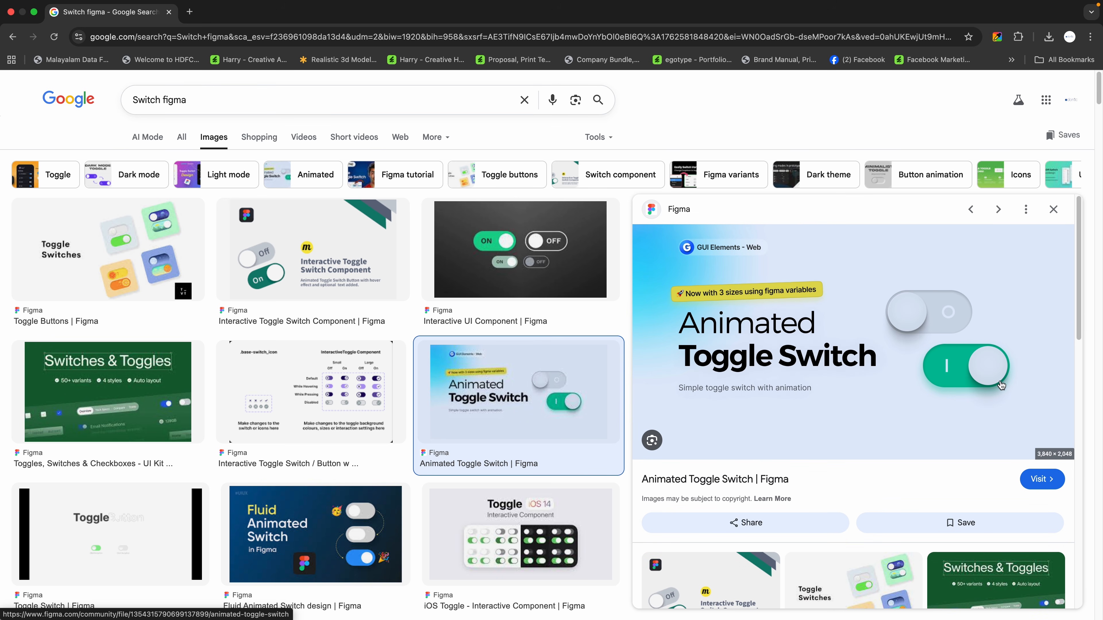
left_click(1053, 209)
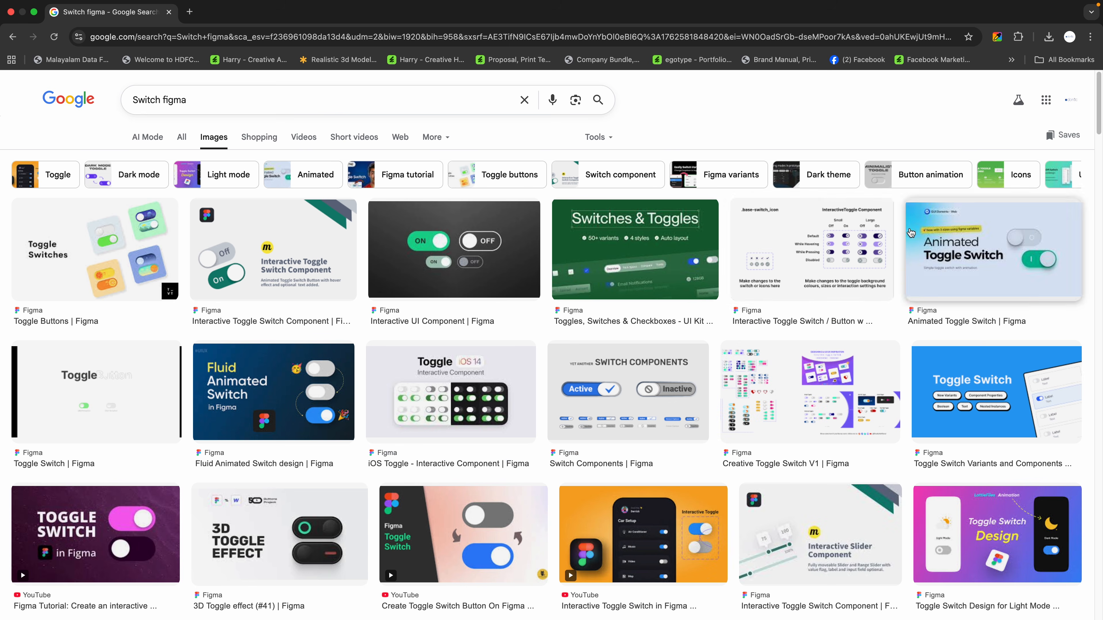
scroll(924, 230, "down", 5)
left_click(256, 314)
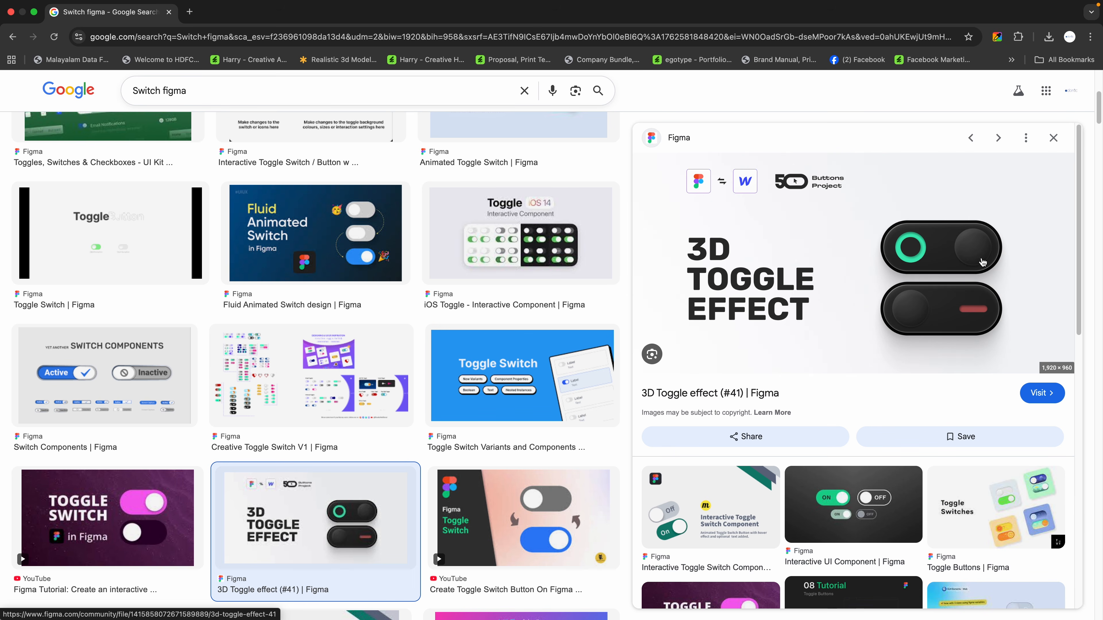
left_click(1054, 137)
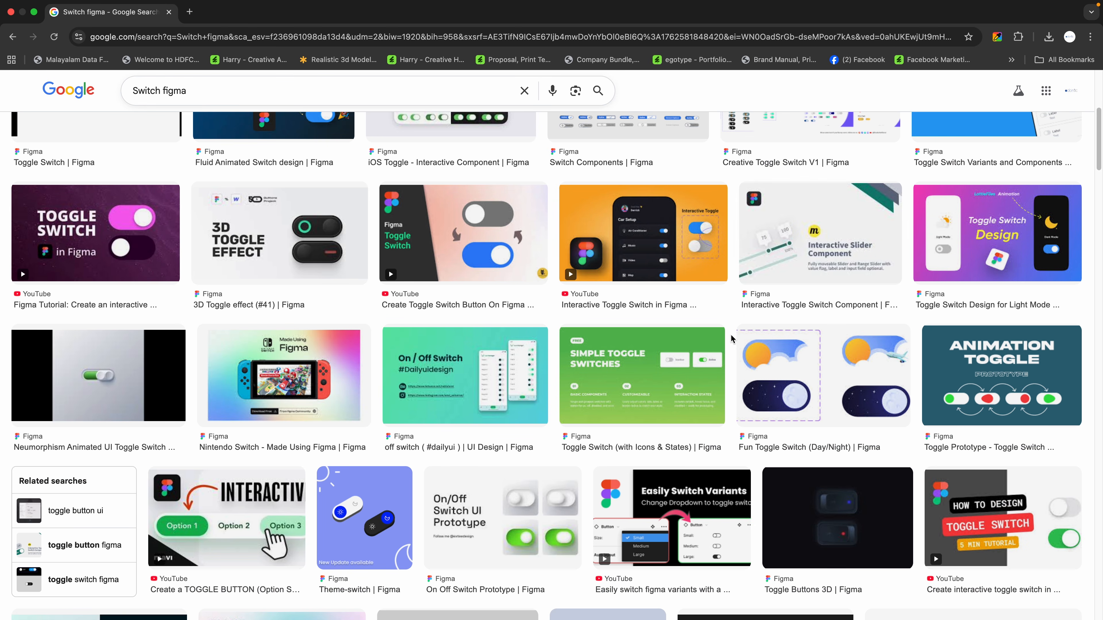
Browse further through the switch image results and preview the Ant Design System switch component
scroll(735, 339, "down", 6)
scroll(735, 338, "down", 1)
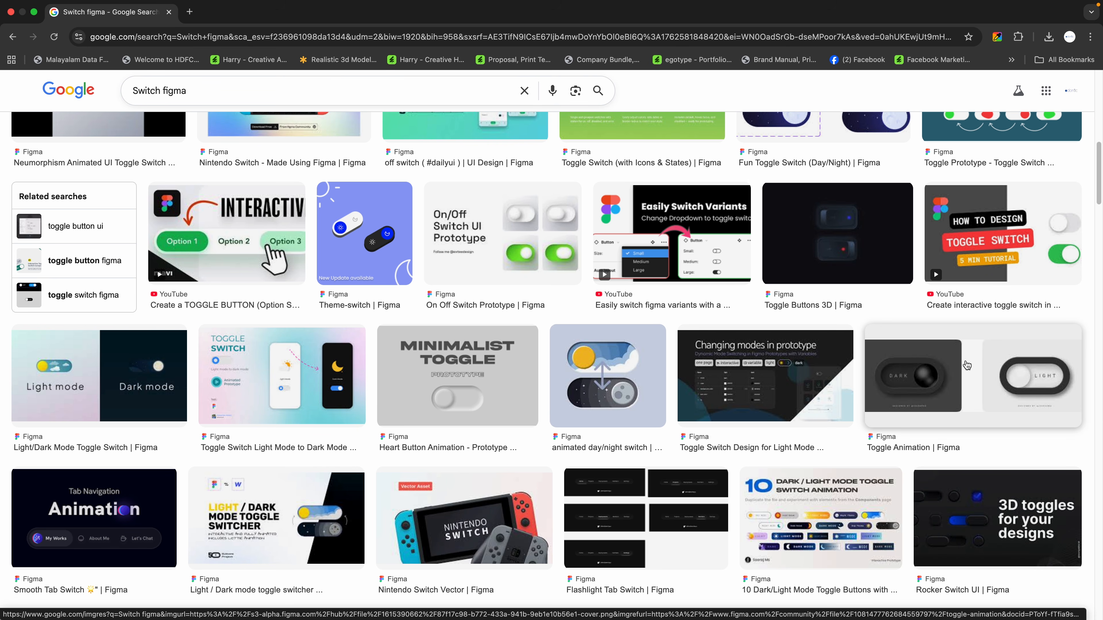
scroll(580, 367, "down", 5)
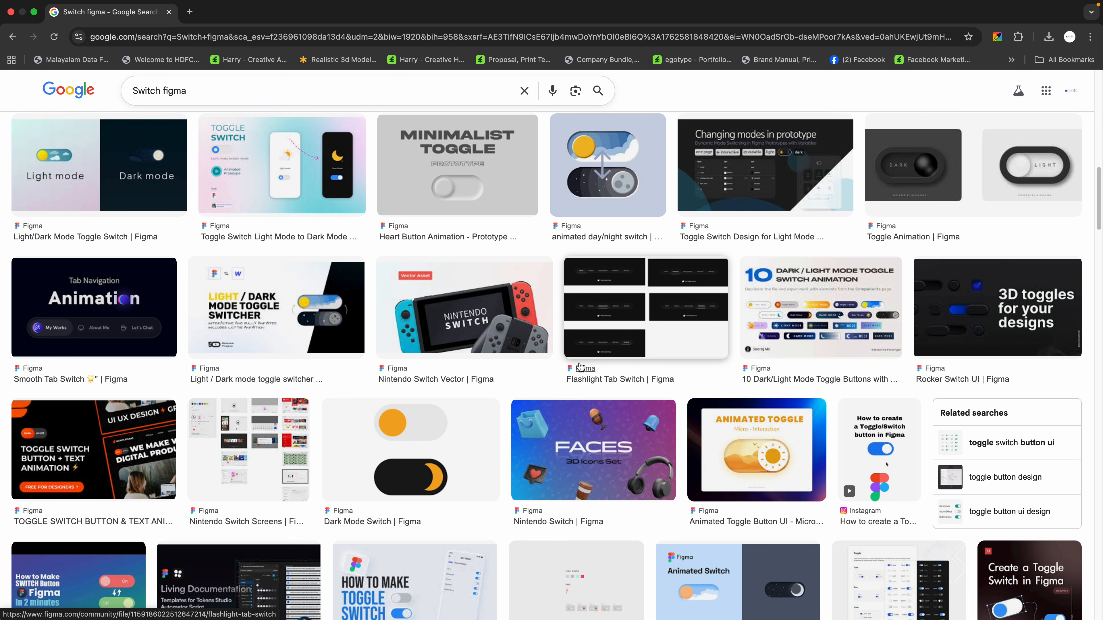
scroll(580, 367, "down", 15)
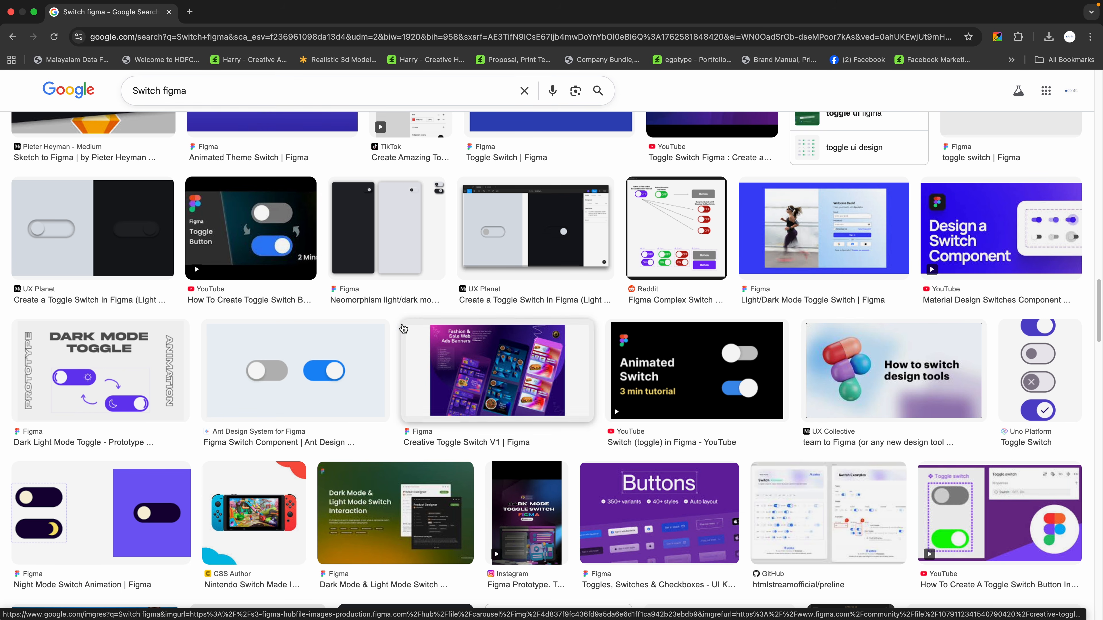
left_click(303, 369)
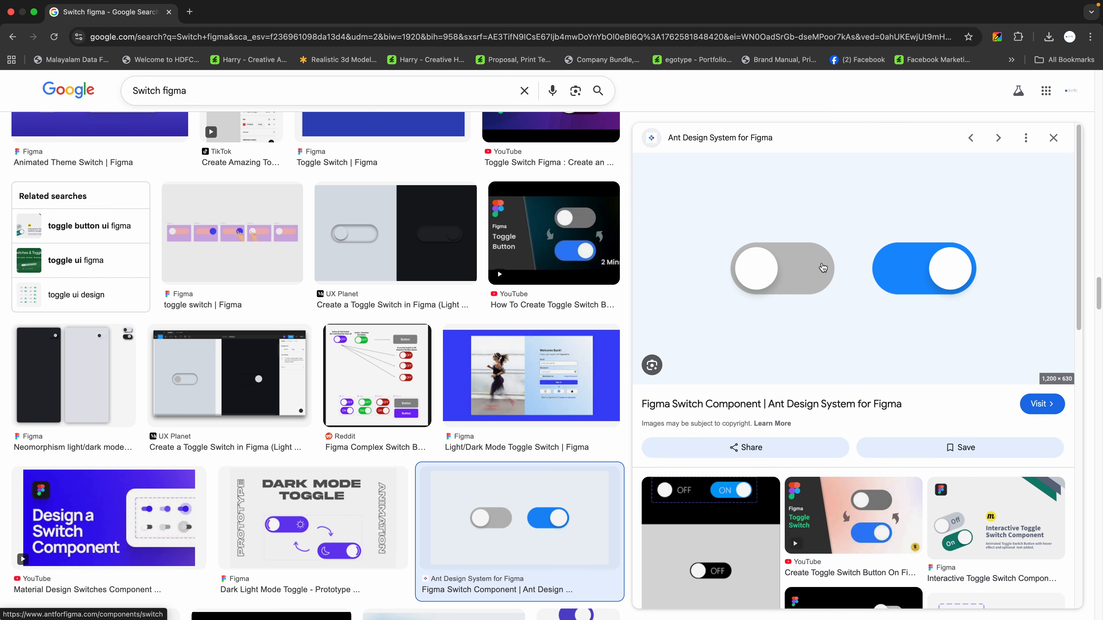
left_click(1053, 138)
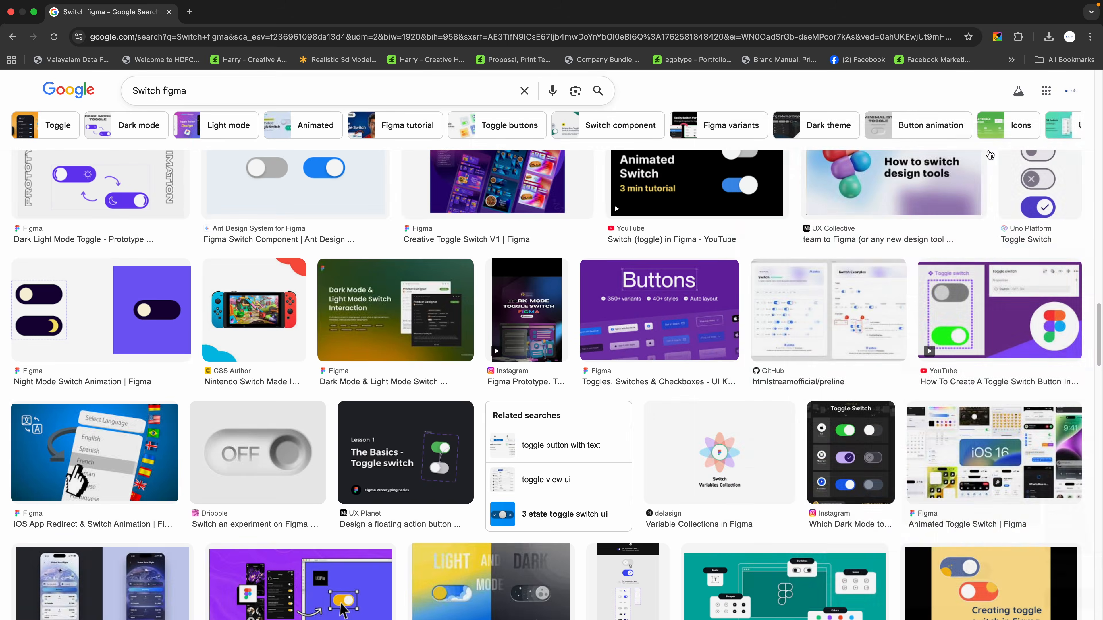
Examine more switch design references in the image results, previewing the UI4Free day and night toggle kit
scroll(734, 336, "down", 15)
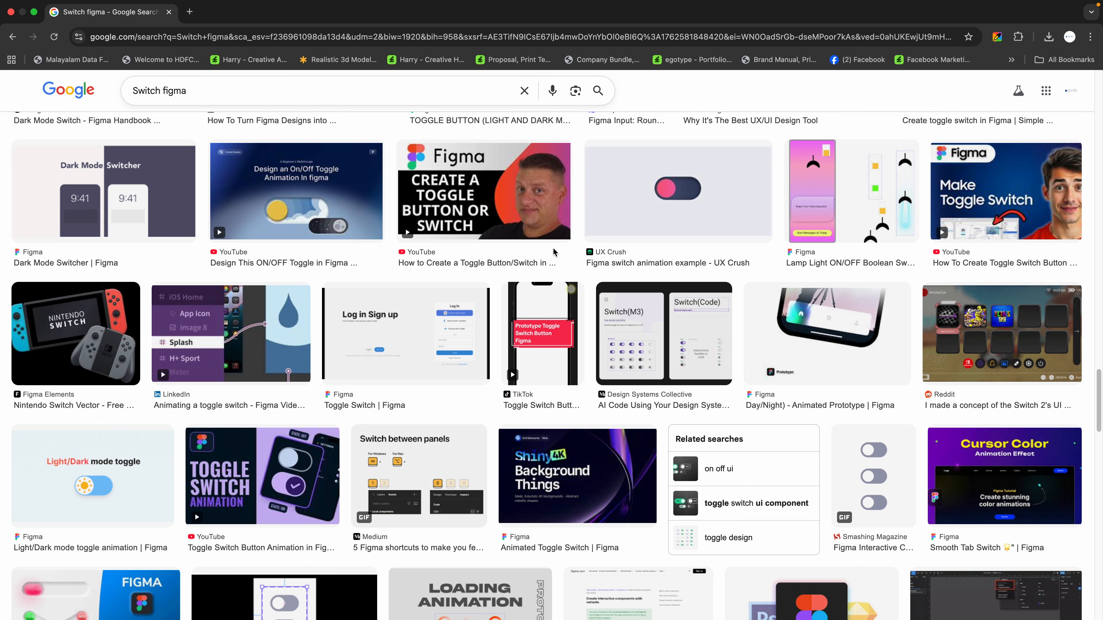
scroll(346, 220, "down", 4)
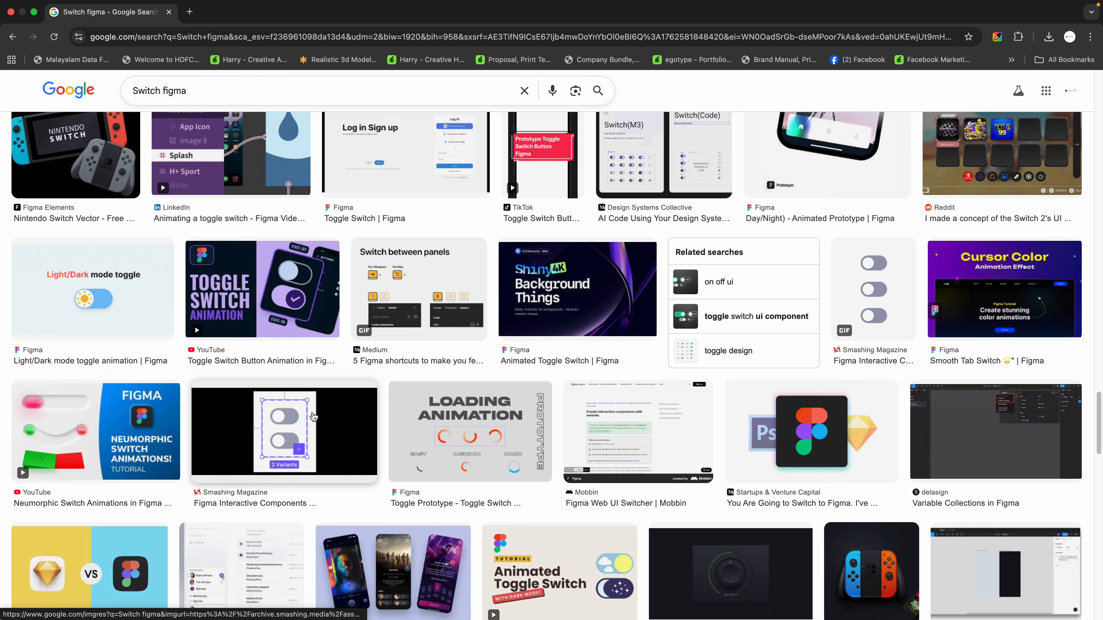
scroll(446, 443, "down", 8)
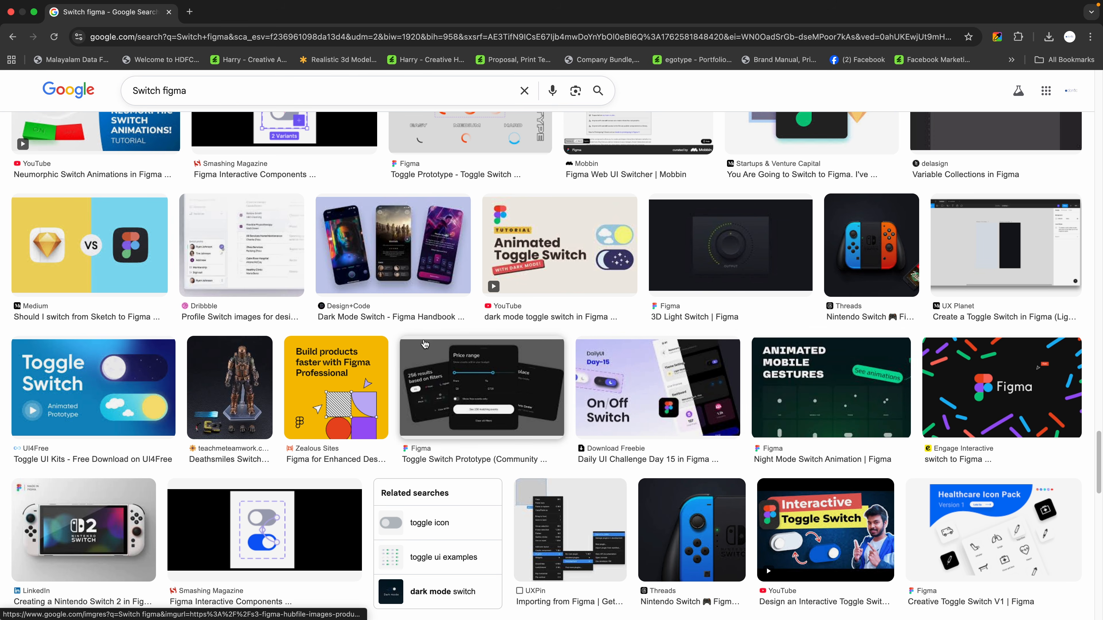
left_click(119, 386)
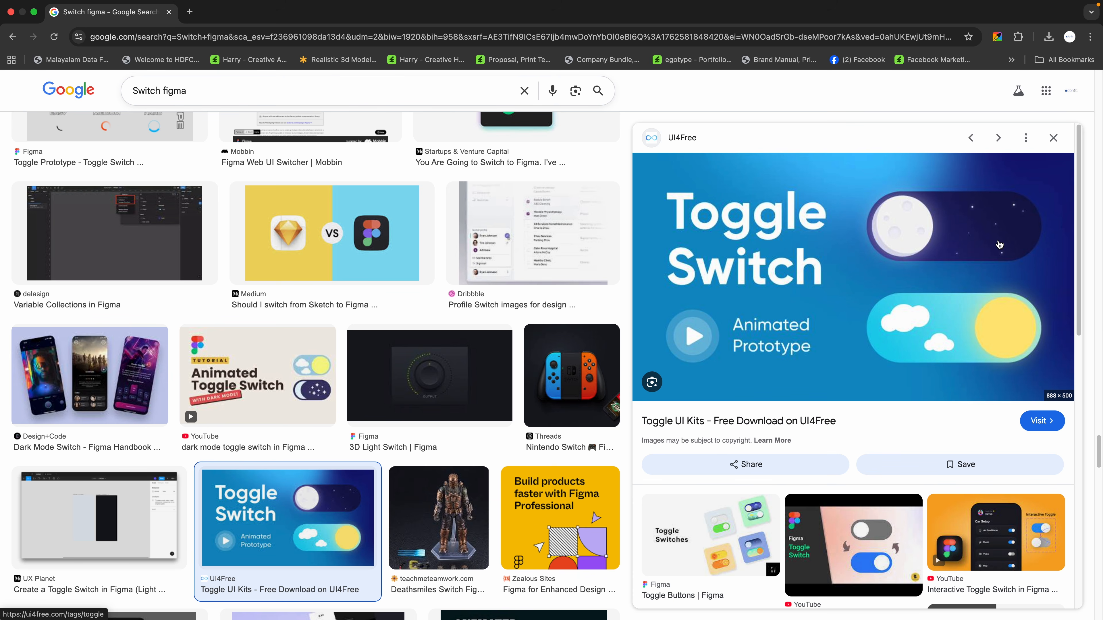
left_click(1054, 138)
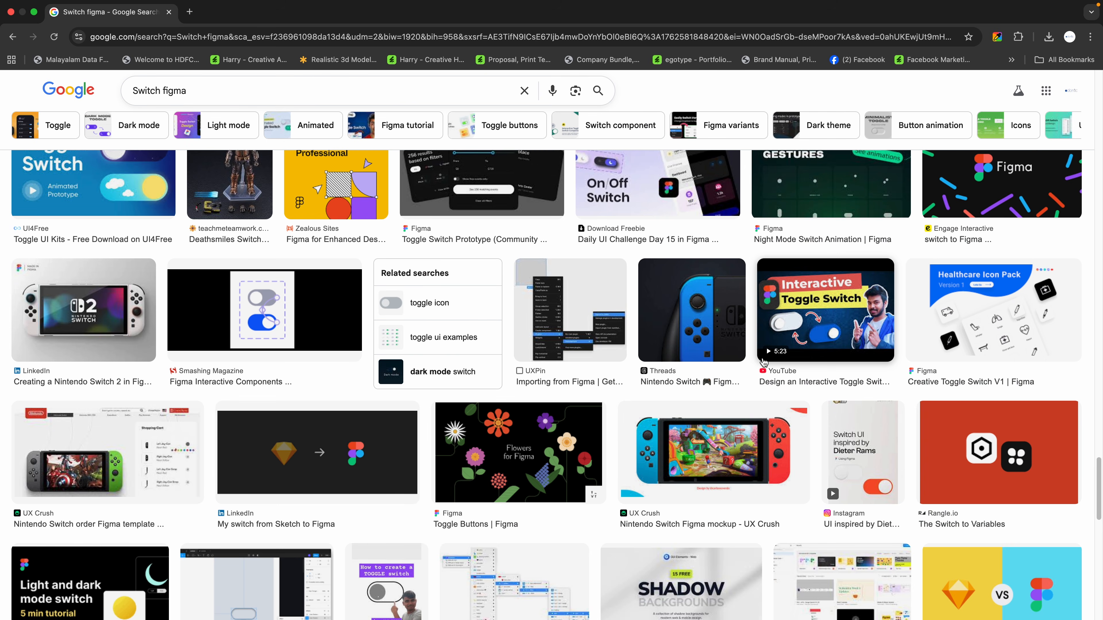
scroll(763, 363, "down", 5)
scroll(764, 363, "down", 10)
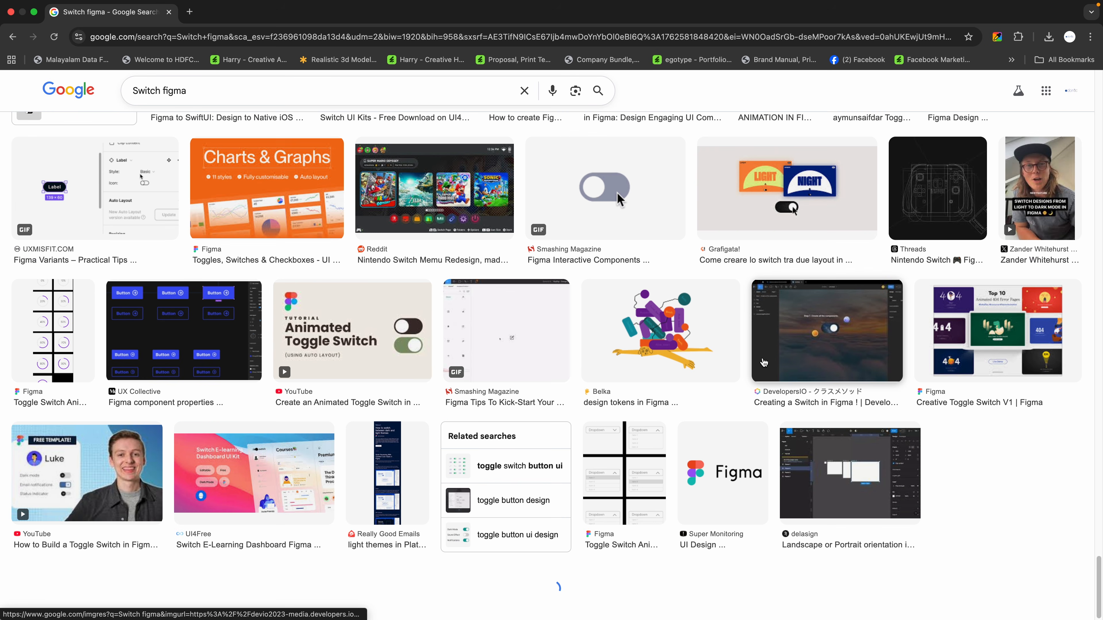
scroll(763, 362, "down", 1)
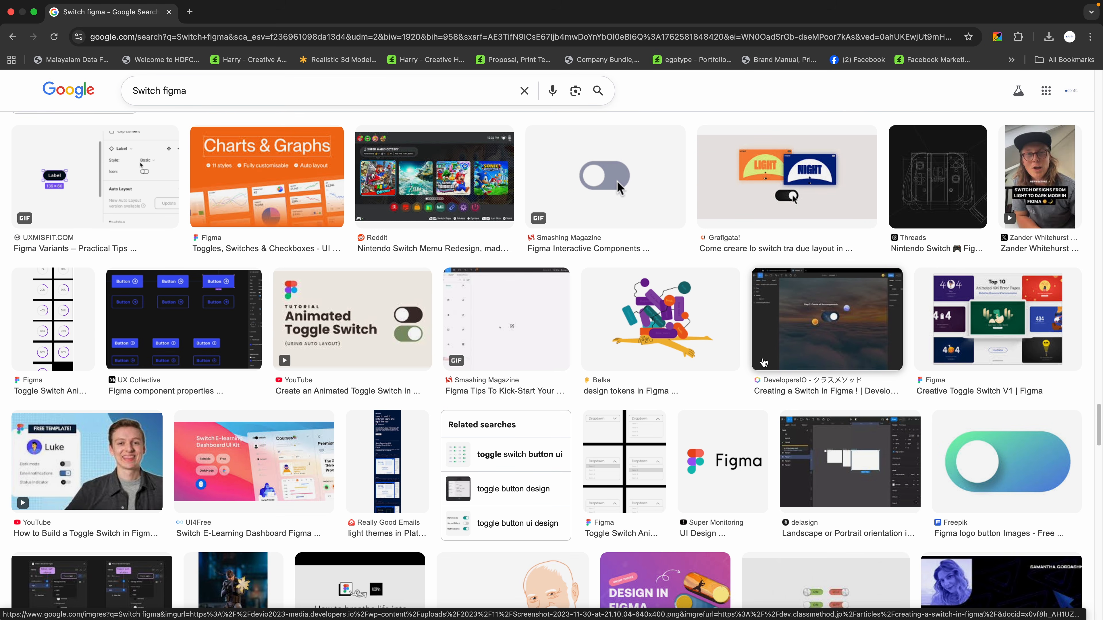
scroll(763, 362, "down", 11)
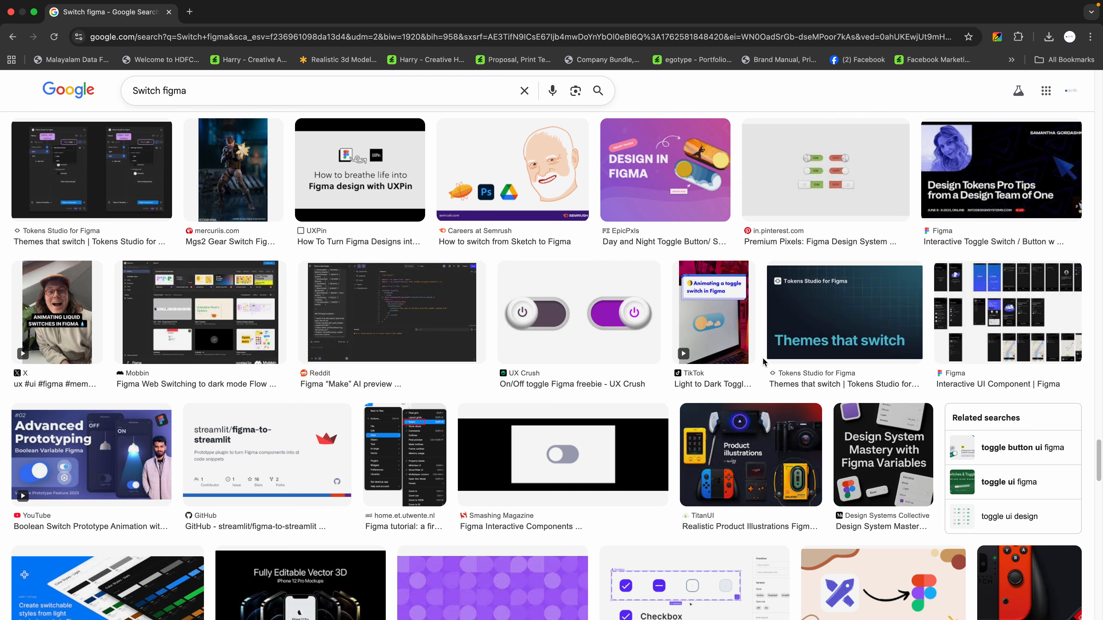
scroll(763, 363, "up", 10)
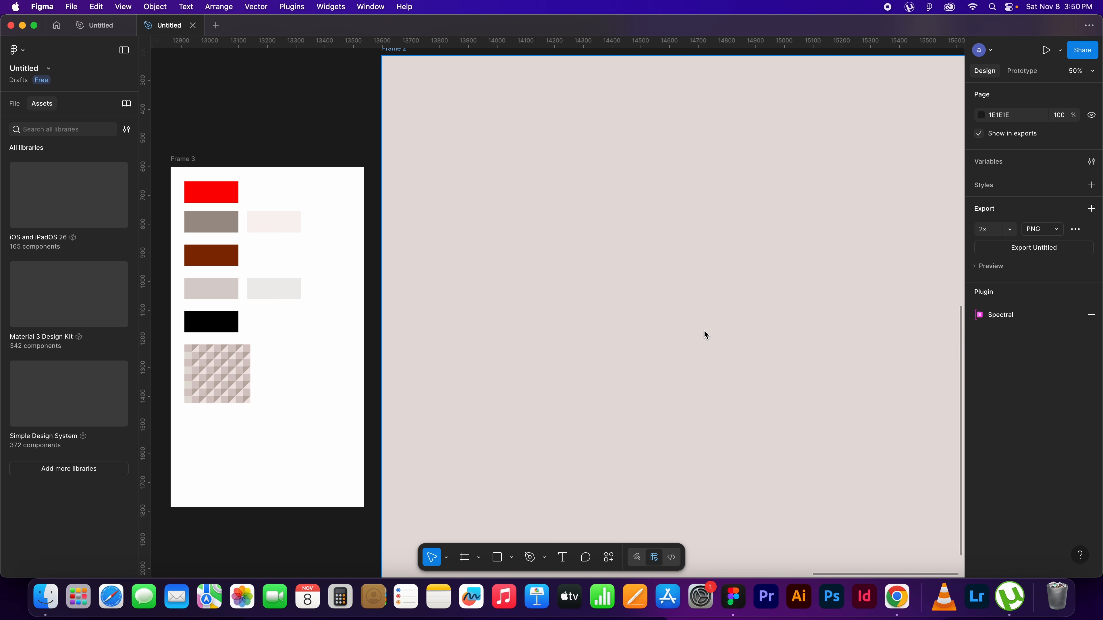
In Figma, draw a rectangle about 456 × 136 on the beige frame and fill it with the palette's red, FF0004
key("r")
left_click(586, 256)
left_click_drag(586, 256, 714, 293)
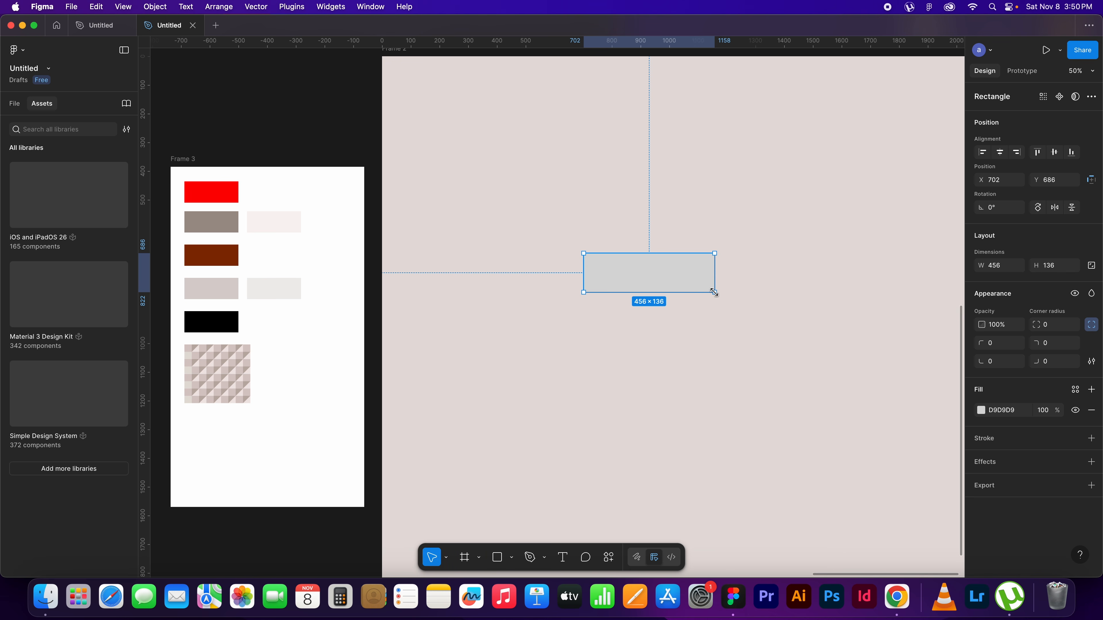
key("i")
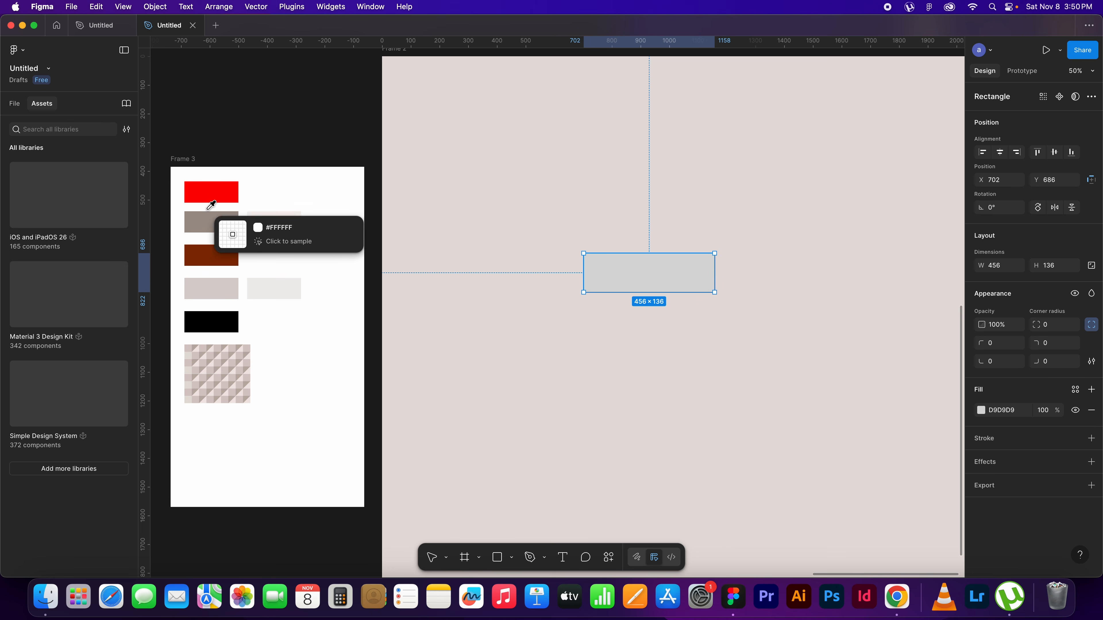
left_click(225, 185)
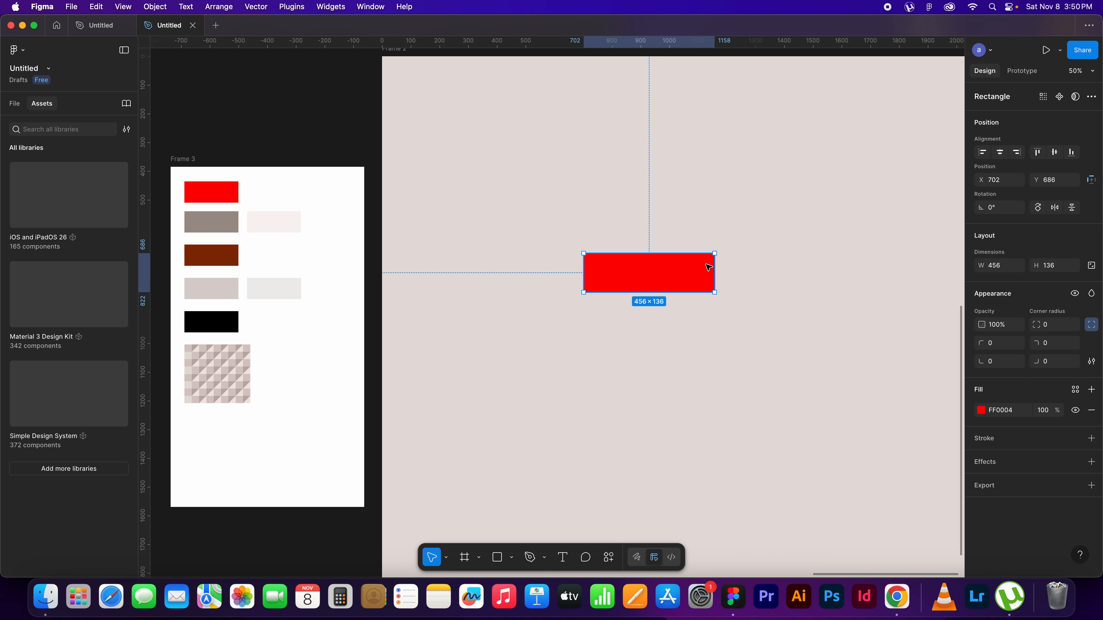
Resize the red rectangle to 380 wide by 220 high and round all its corners to a radius of 110
left_click(997, 266)
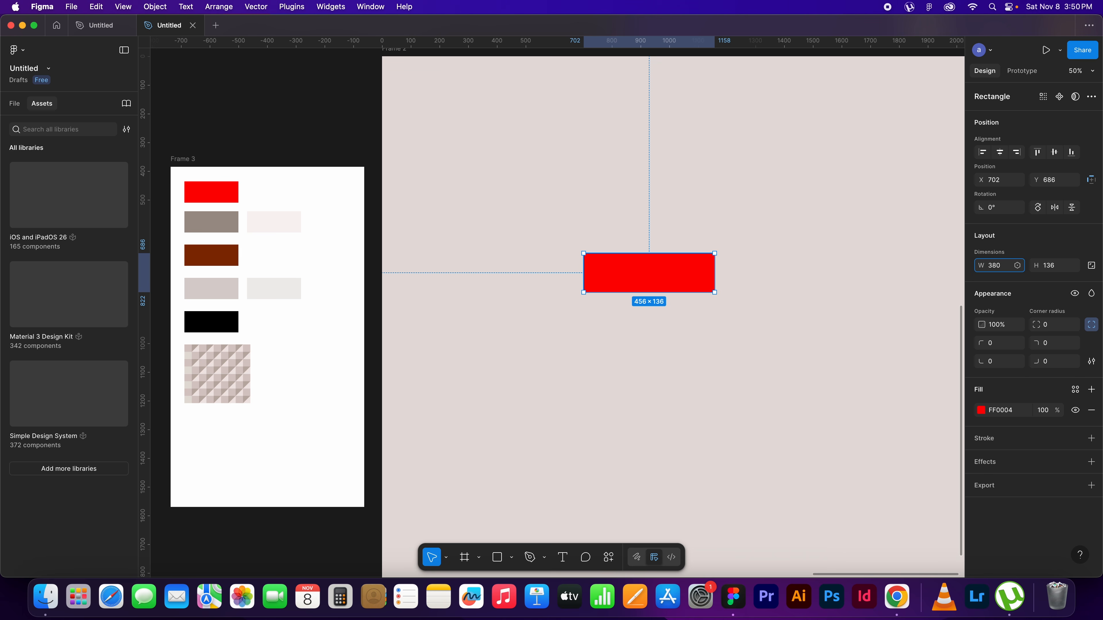
left_click(1053, 265)
type("22")
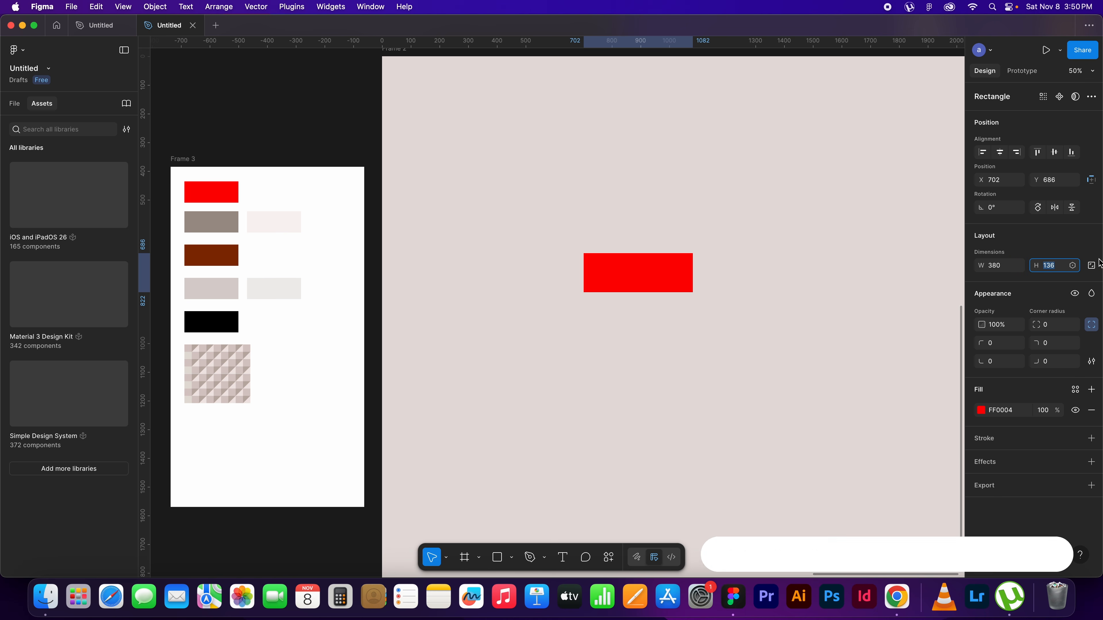
type("0")
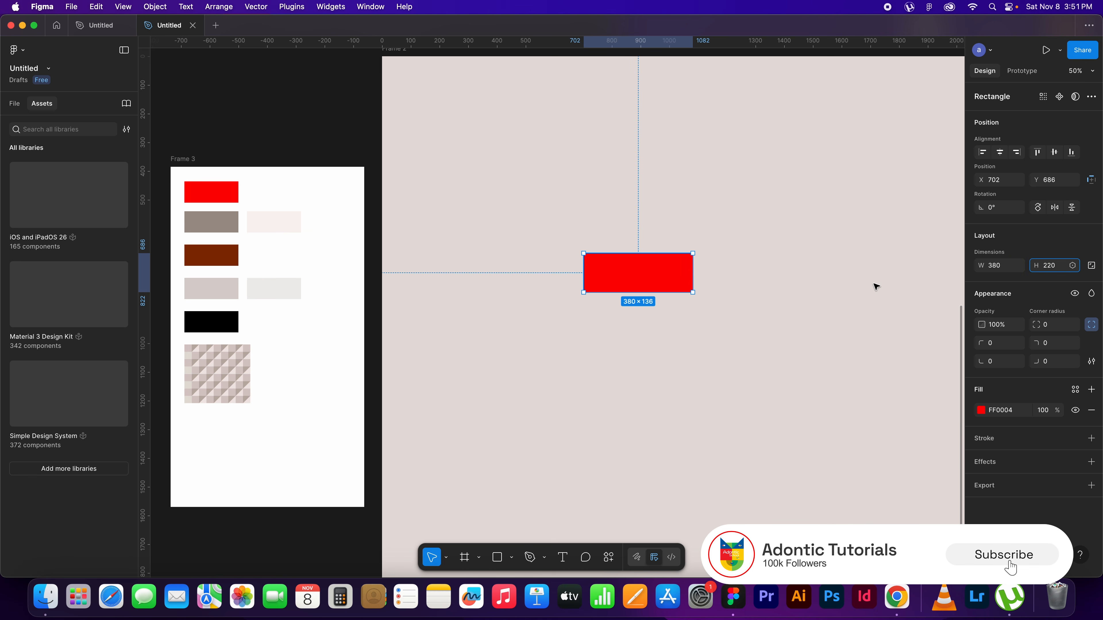
left_click(715, 291)
left_click(666, 282)
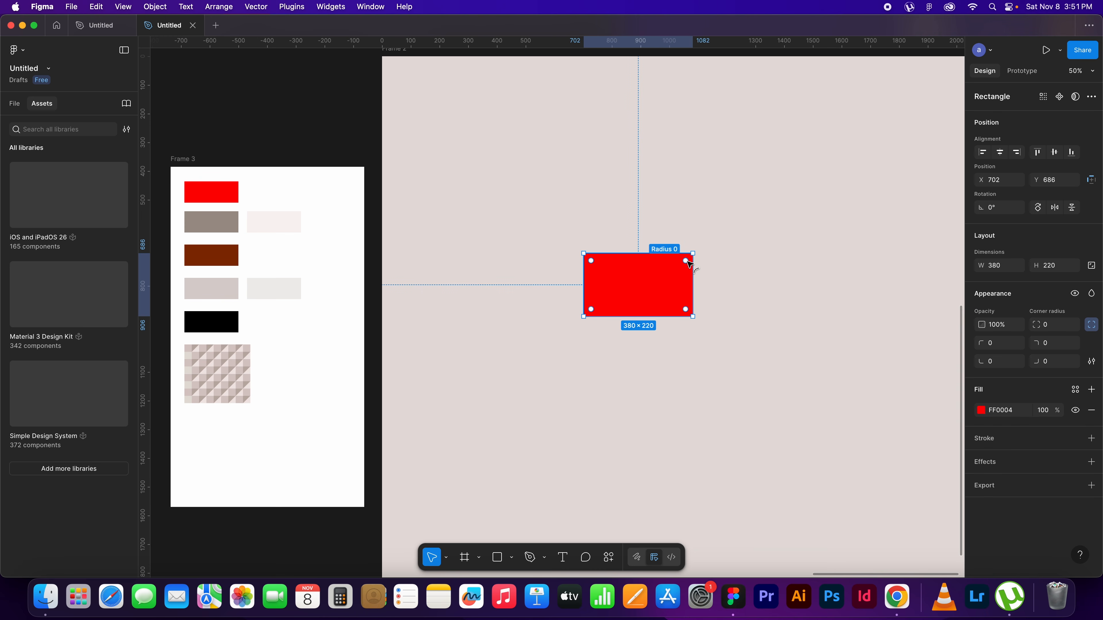
left_click(686, 262)
left_click_drag(686, 262, 640, 291)
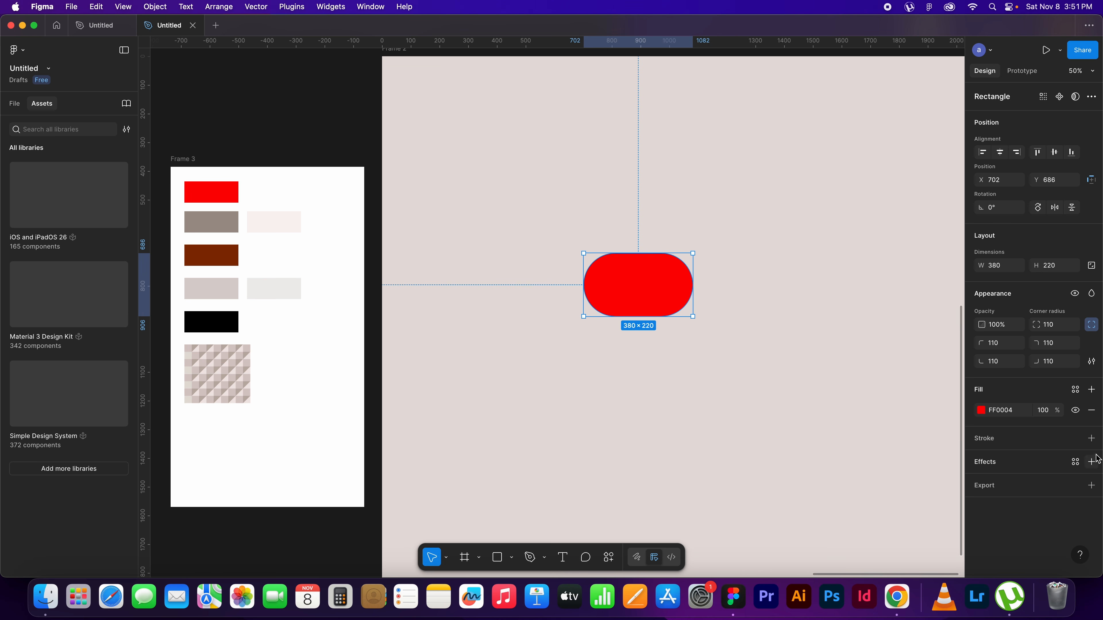
Add an inside stroke with a weight of 15 to the red pill shape
left_click(1091, 438)
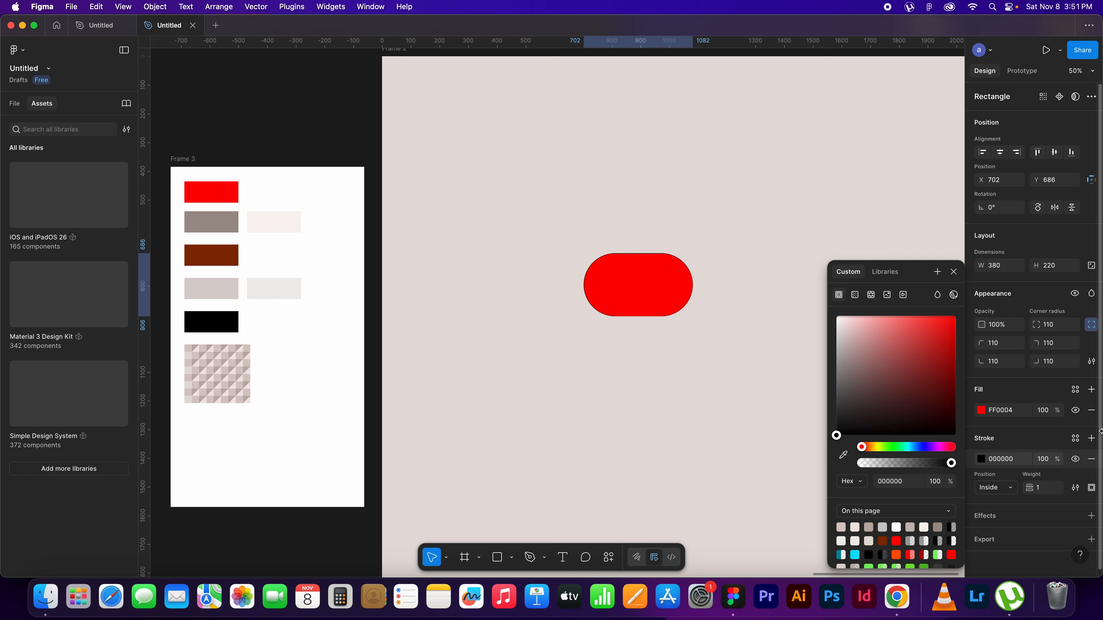
left_click(1045, 487)
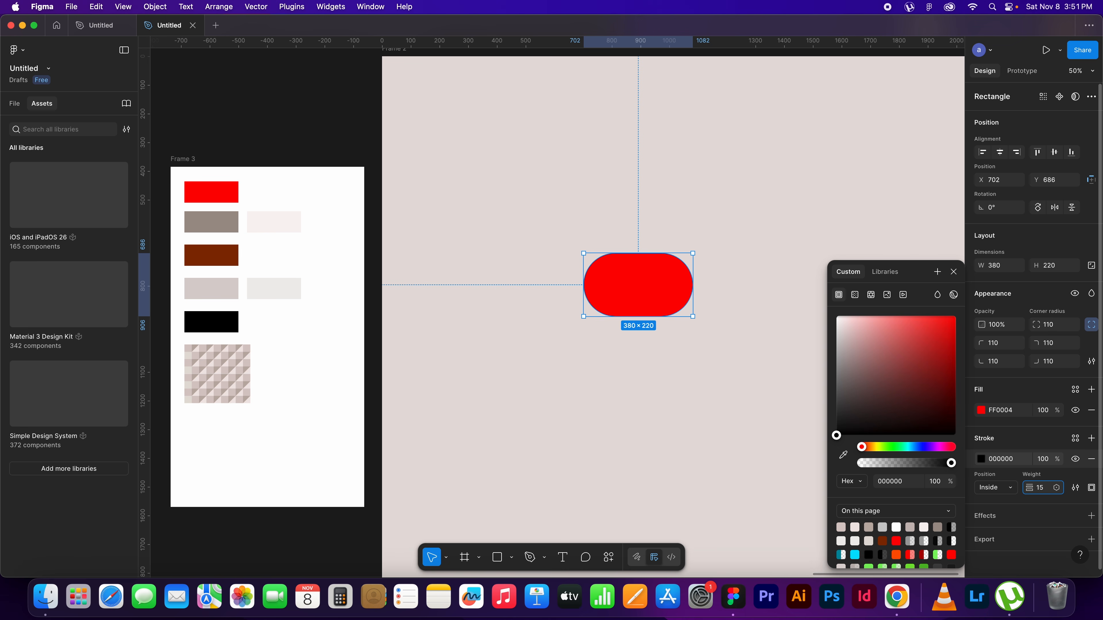
type("15")
key("Return")
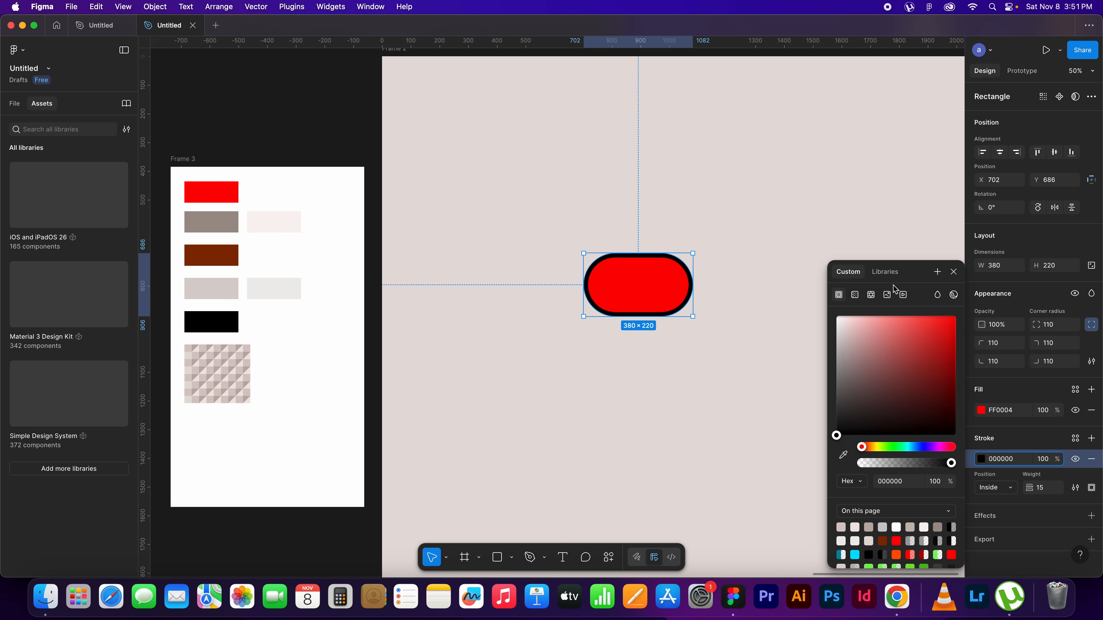
Make the pill's stroke a linear gradient from the palette's taupe A1948C at 0% to the pale pink F8F2F2 at 100%
left_click(855, 295)
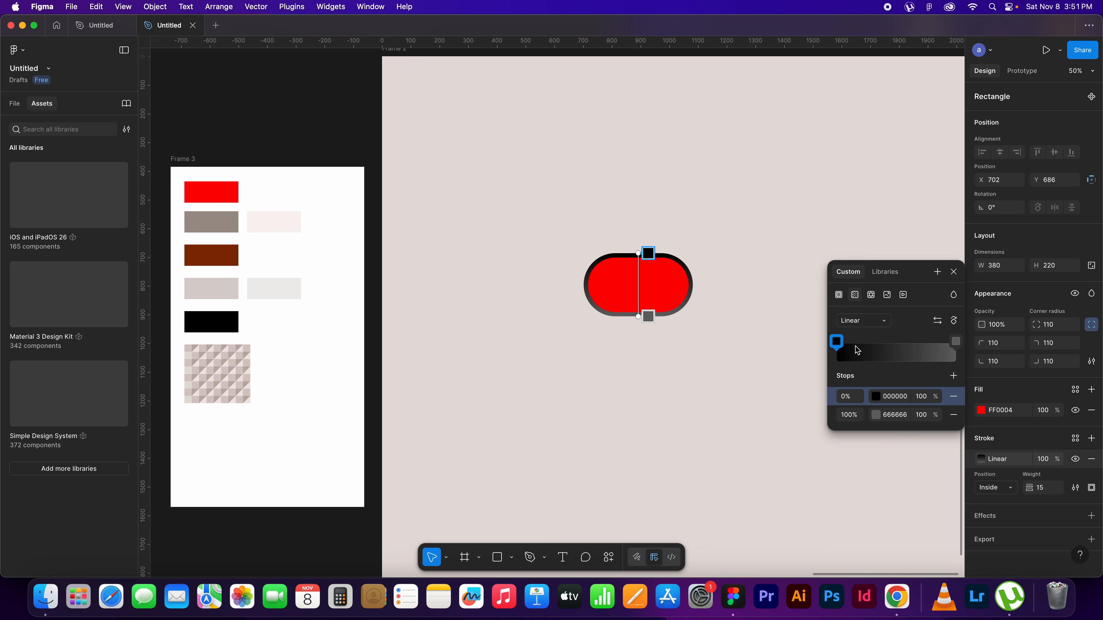
left_click(836, 341)
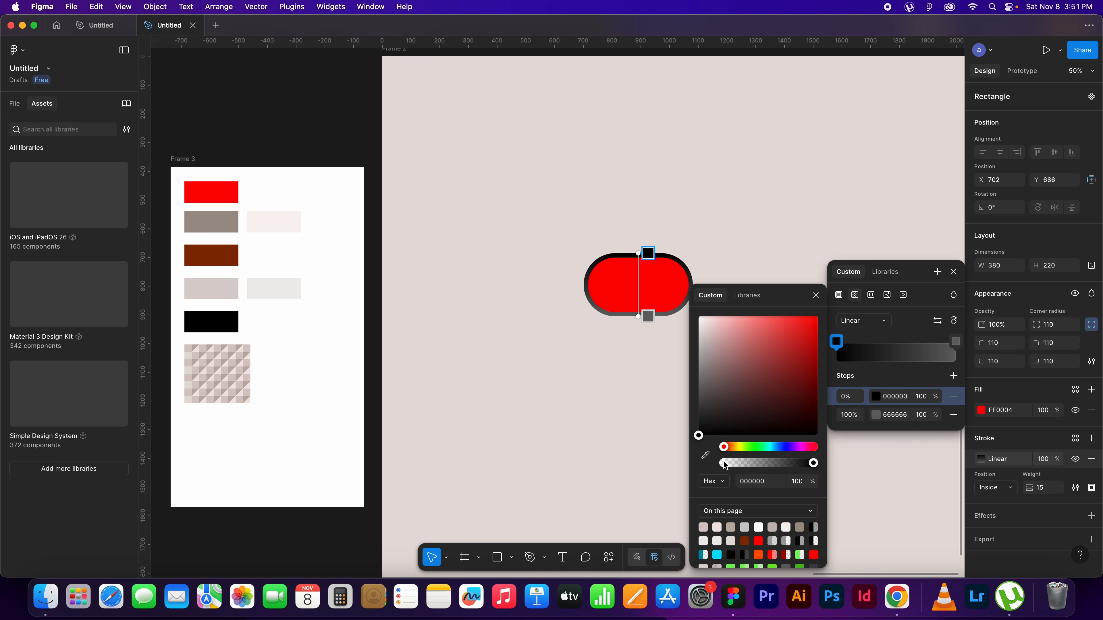
left_click(705, 455)
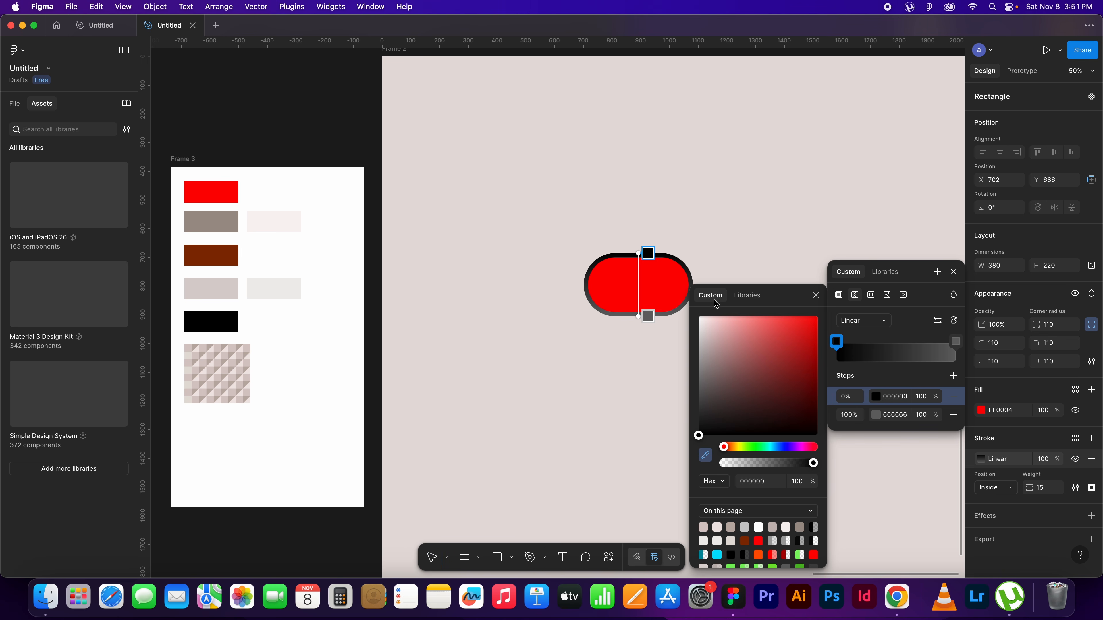
left_click(206, 224)
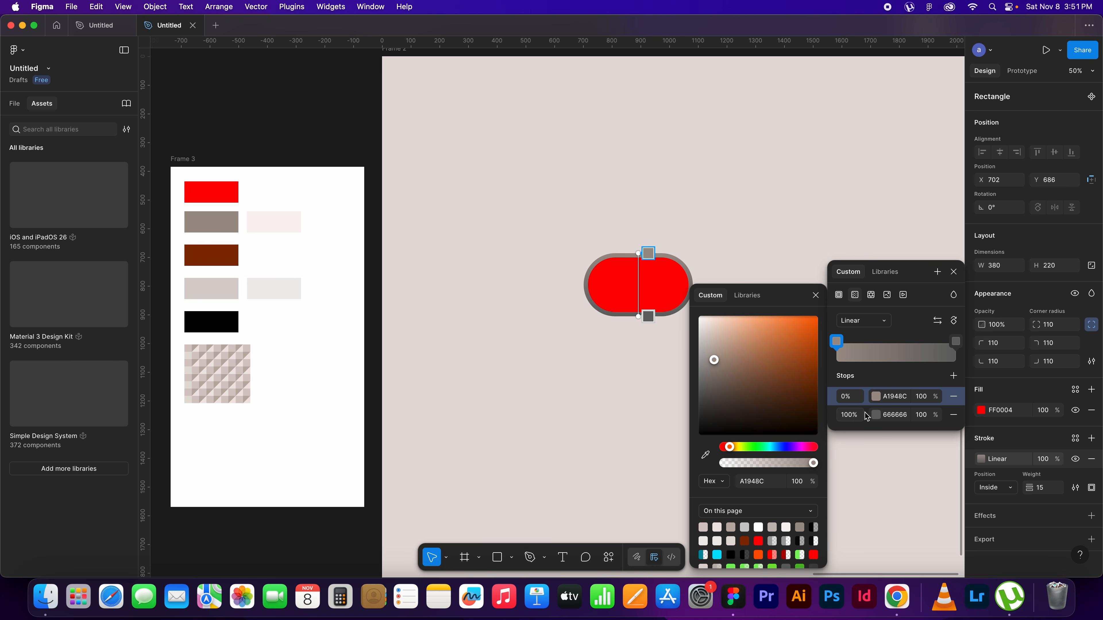
left_click(955, 342)
left_click(705, 454)
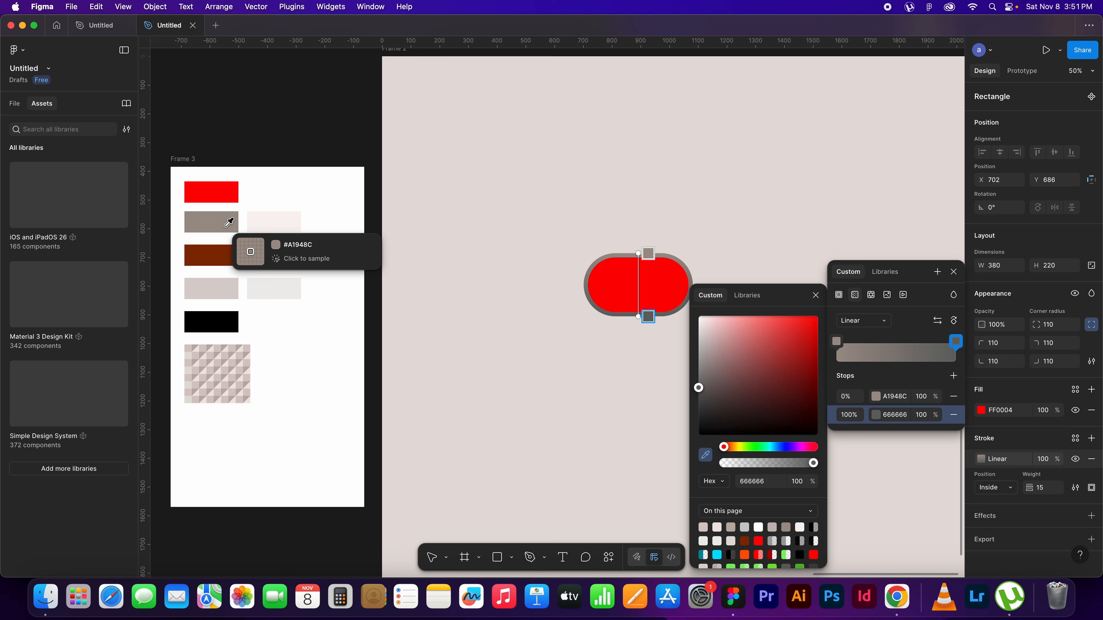
left_click(263, 214)
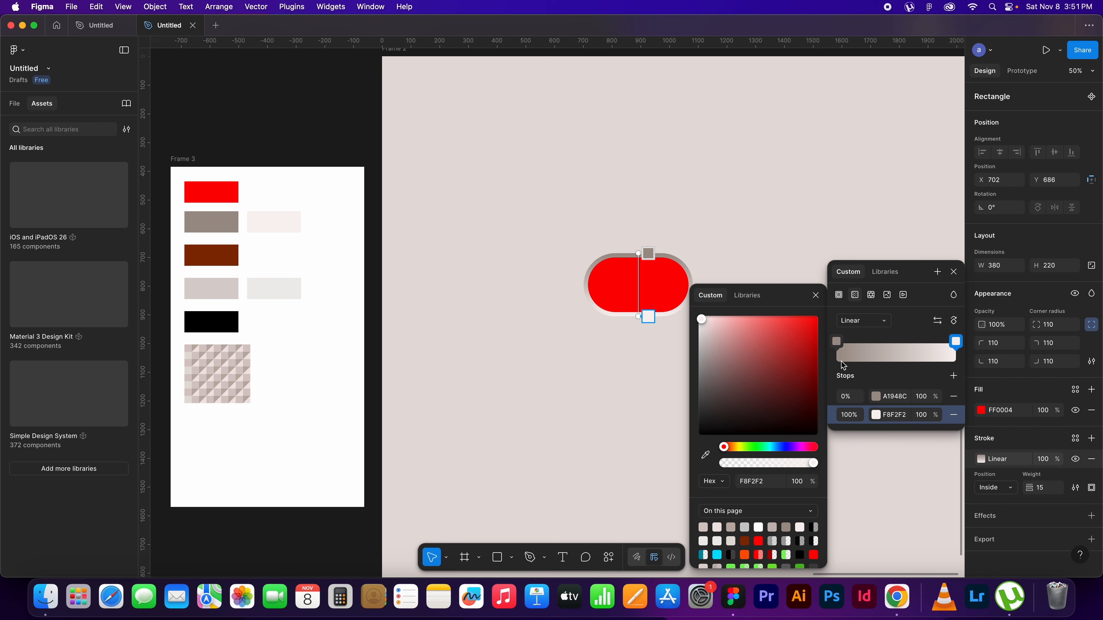
Set the stroke gradient's taupe stop to 15% and its pale pink stop to 85%
left_click(850, 399)
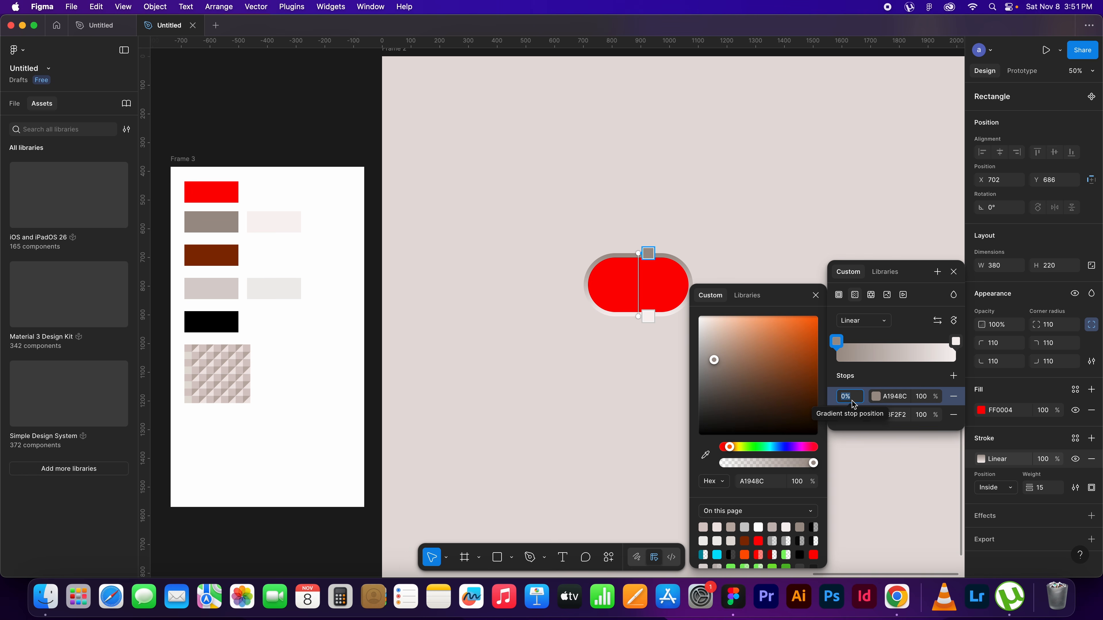
type("15")
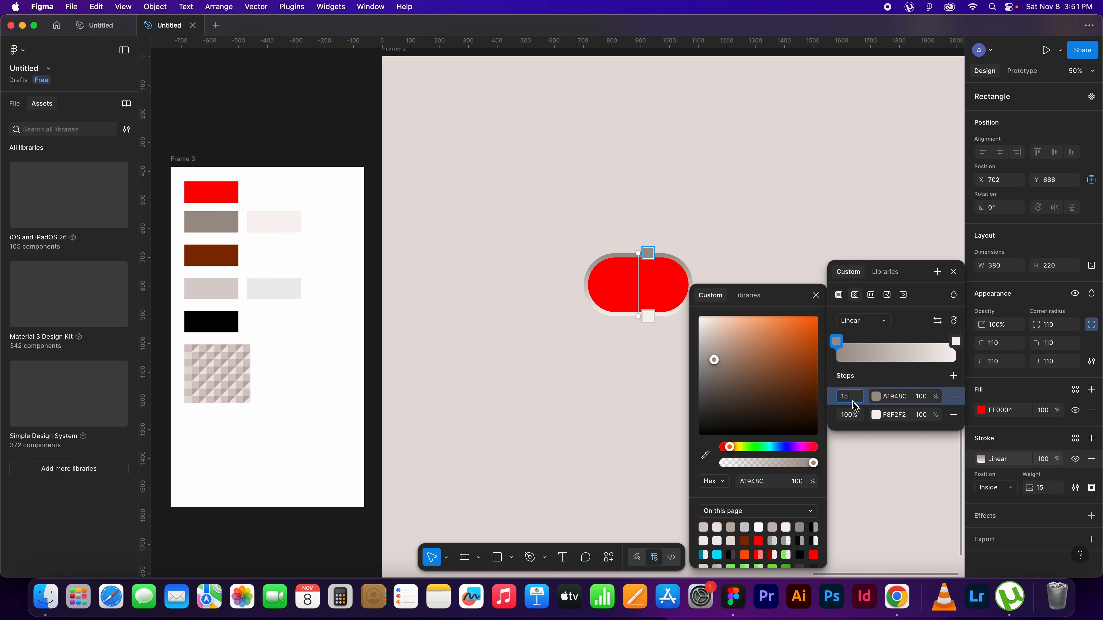
left_click(845, 416)
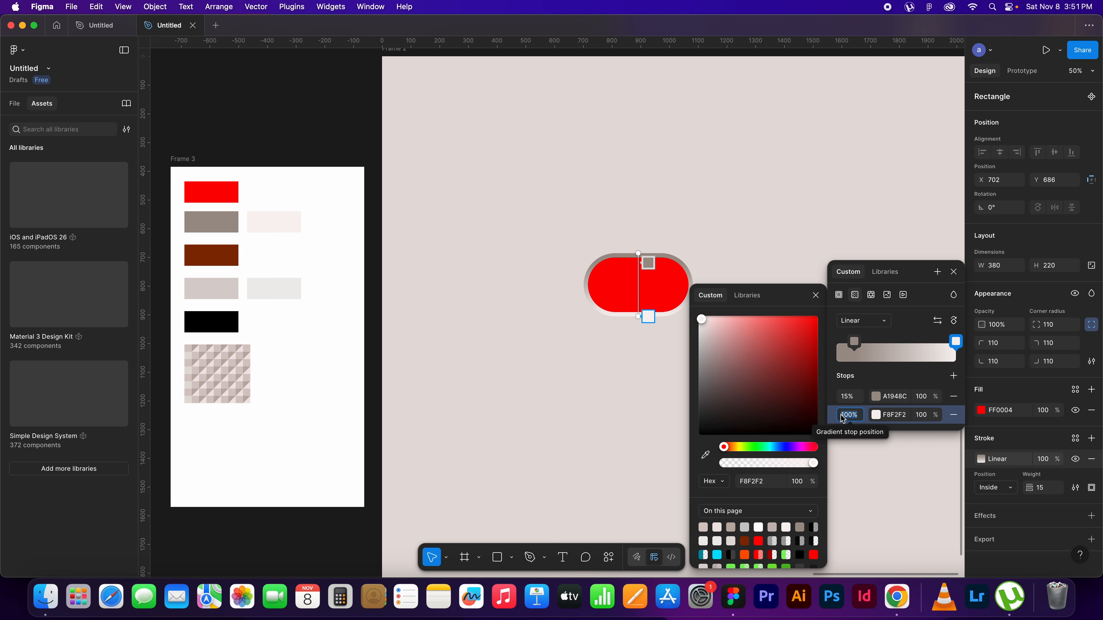
type("85")
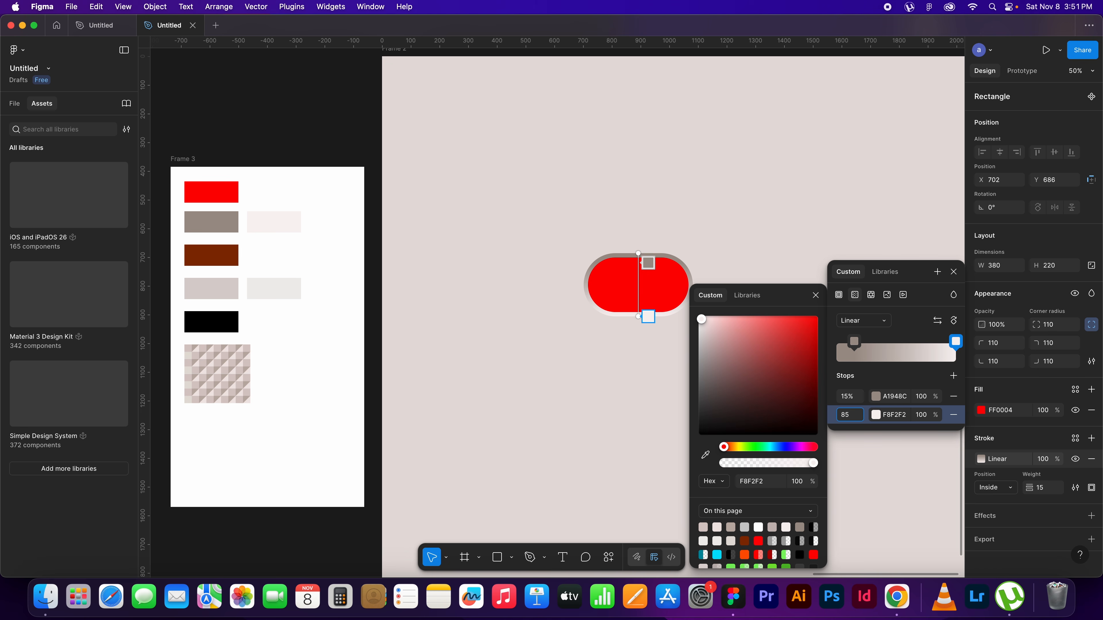
key("Return")
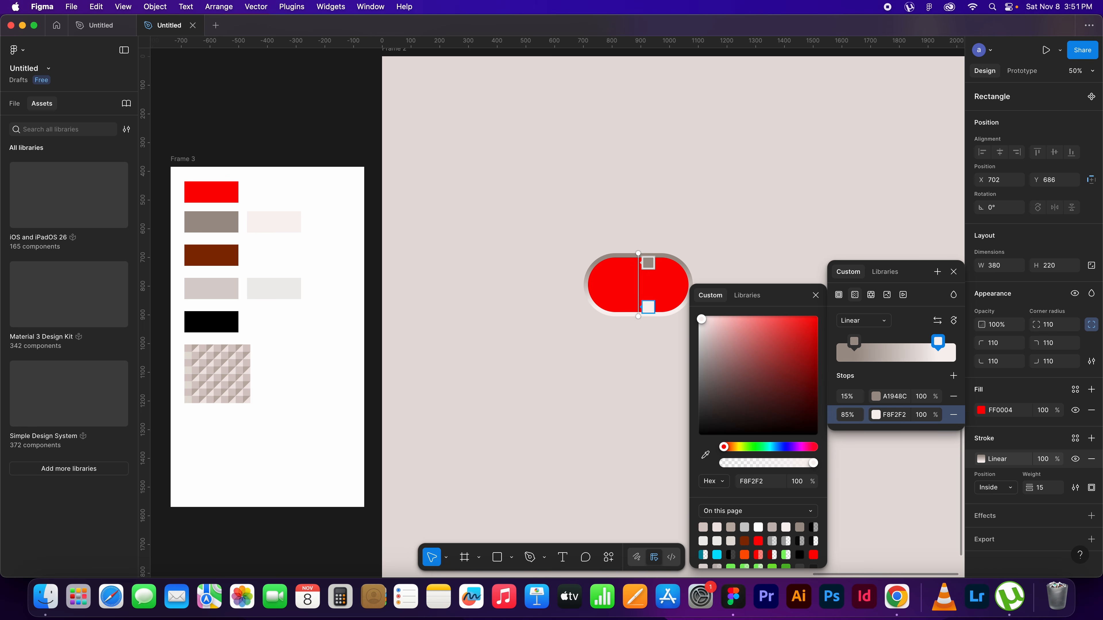
left_click(815, 295)
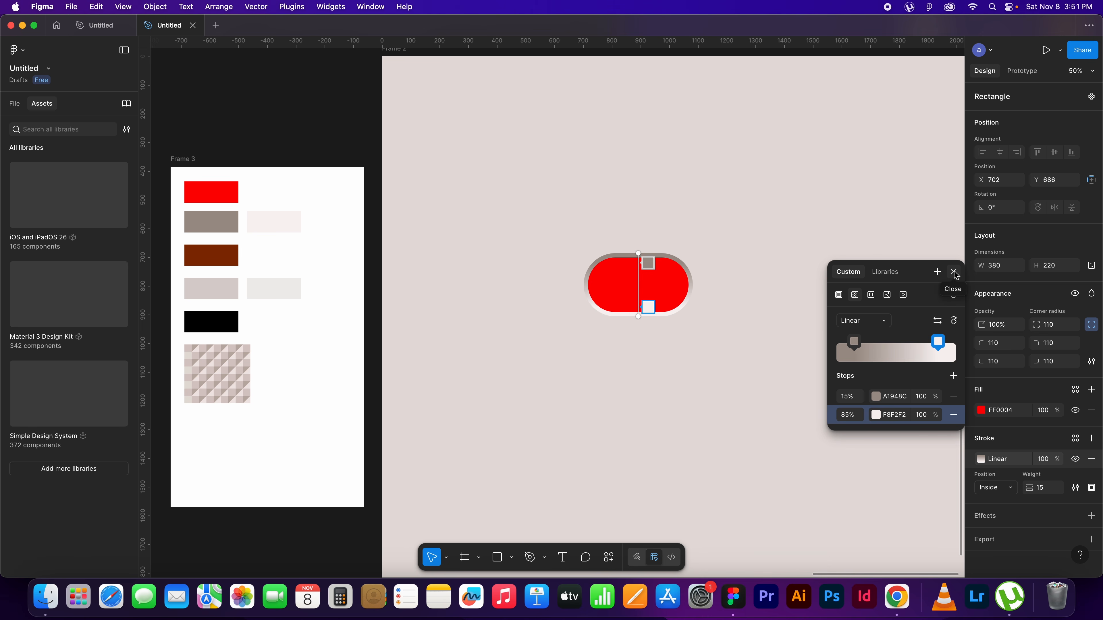
left_click(954, 272)
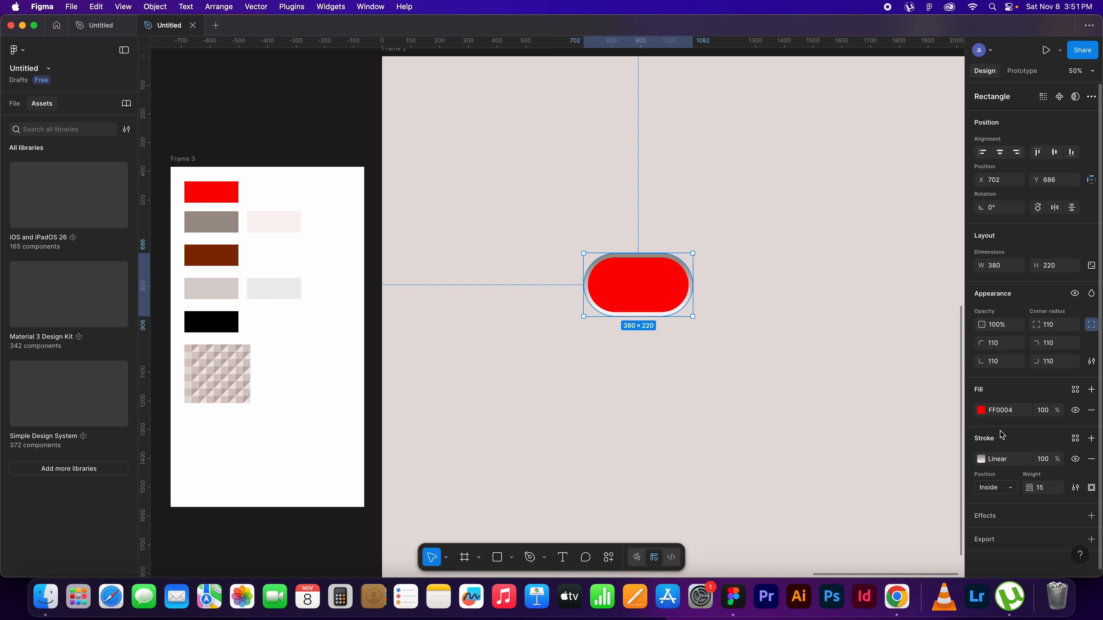
Angle the pill's stroke gradient by moving its start point to the upper-right curve and its end point to the lower-right edge
left_click(980, 458)
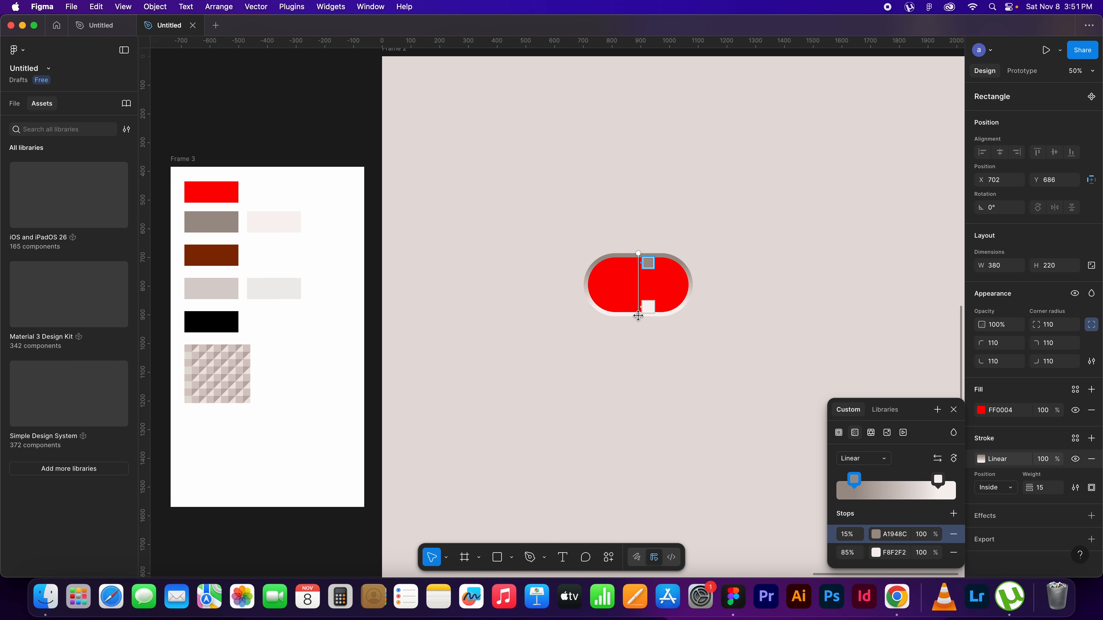
key("super+equal")
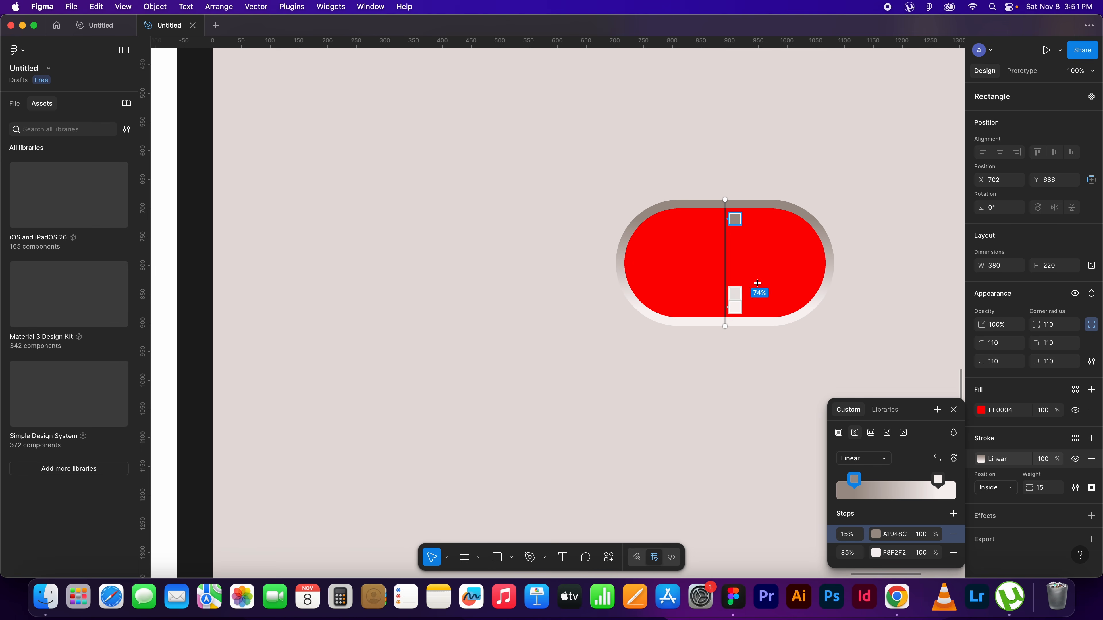
left_click(699, 288)
left_click_drag(809, 262, 678, 307)
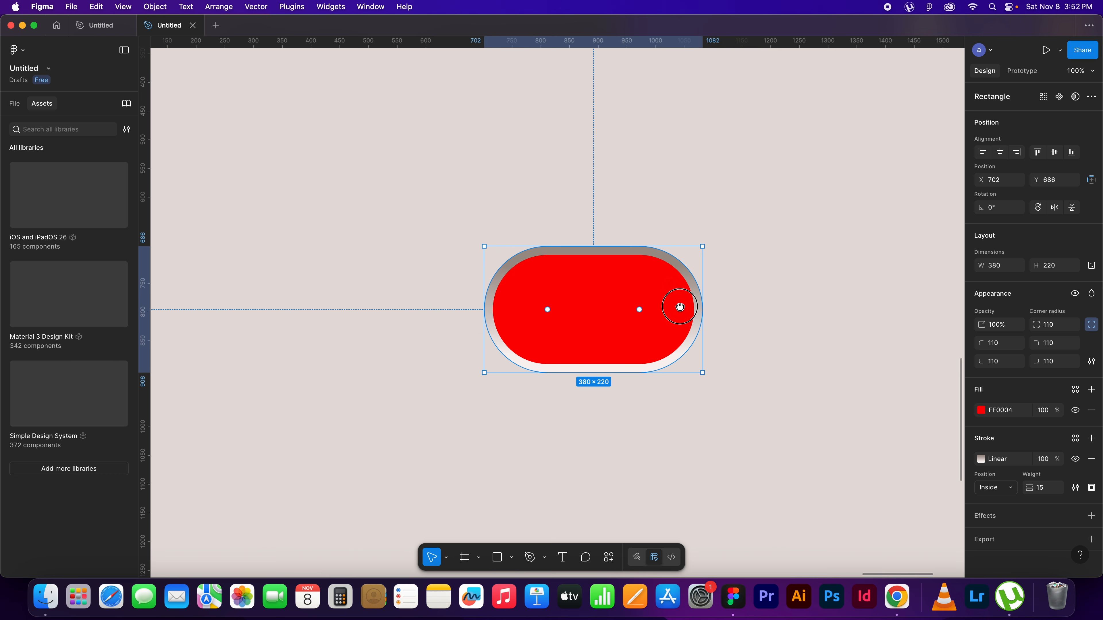
left_click(988, 462)
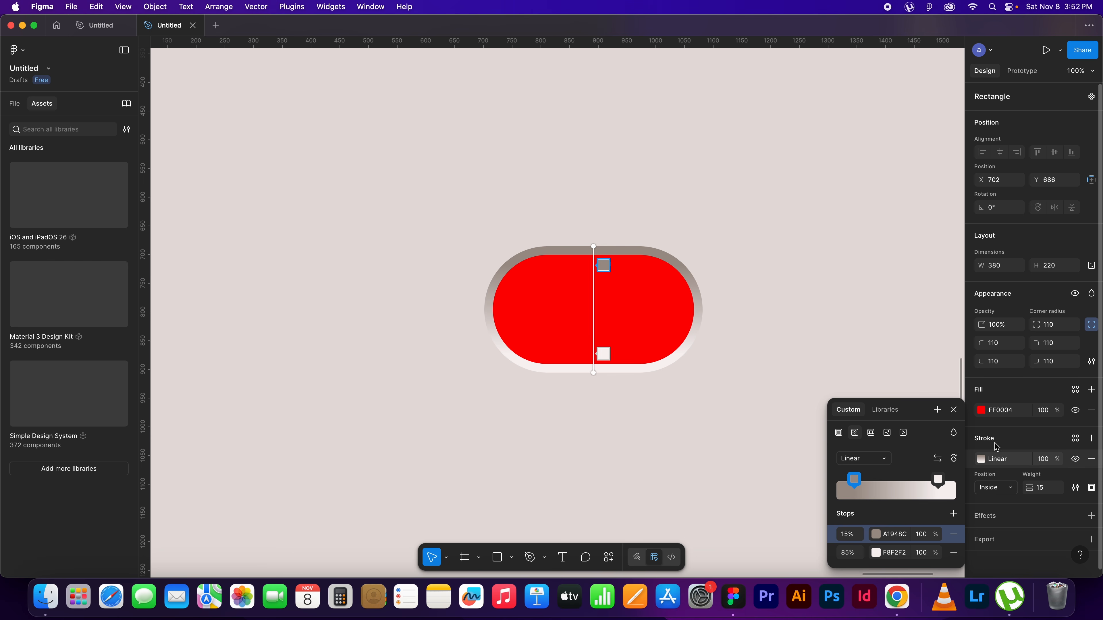
mouse_move(593, 248)
left_mouse_down()
mouse_move(668, 261)
mouse_move(645, 247)
left_mouse_up()
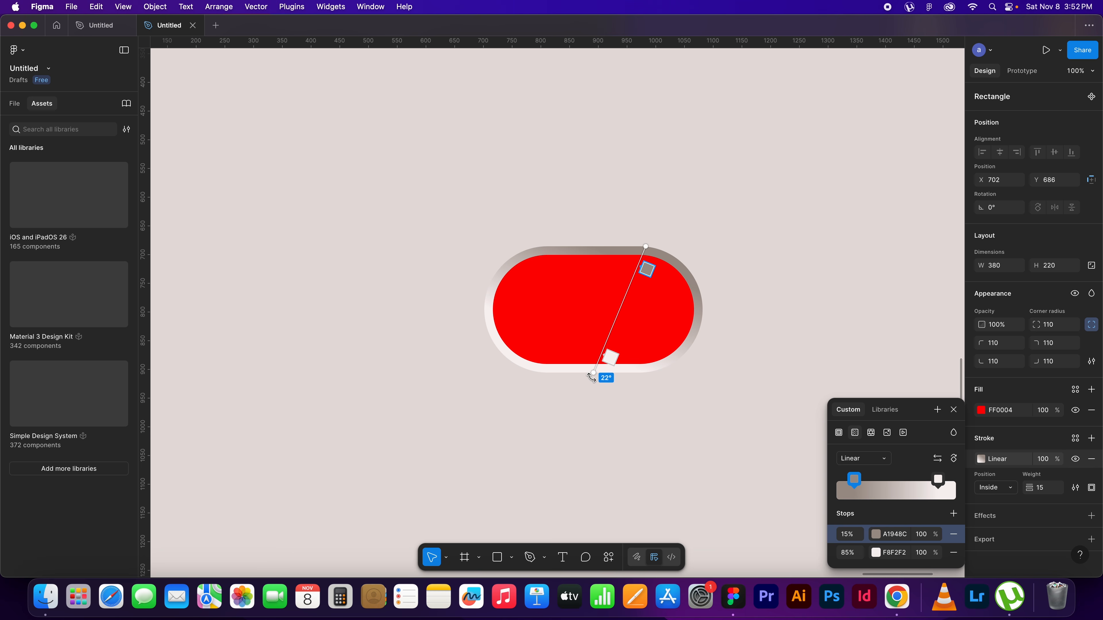
left_click_drag(594, 372, 692, 345)
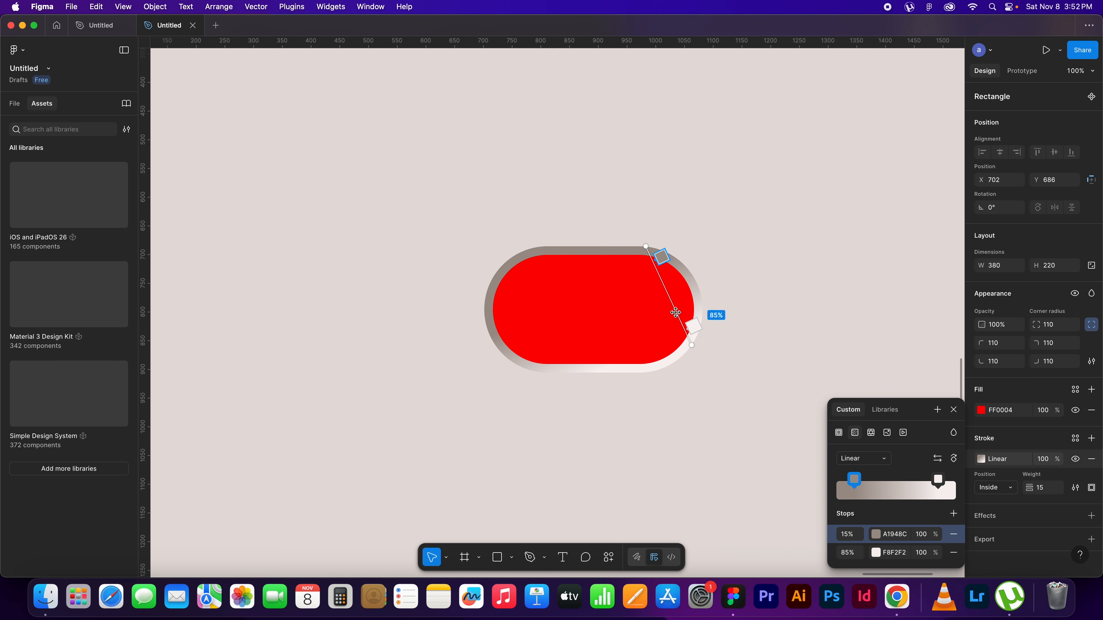
left_click_drag(646, 247, 649, 257)
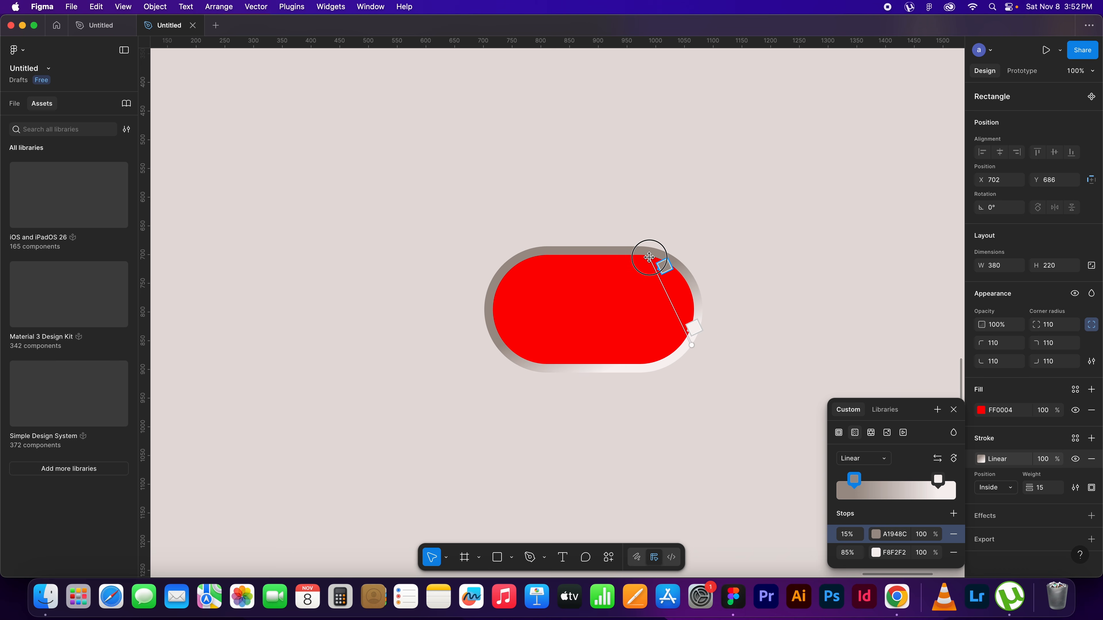
mouse_move(693, 345)
left_mouse_down()
mouse_move(684, 356)
mouse_move(701, 353)
mouse_move(696, 338)
left_mouse_up()
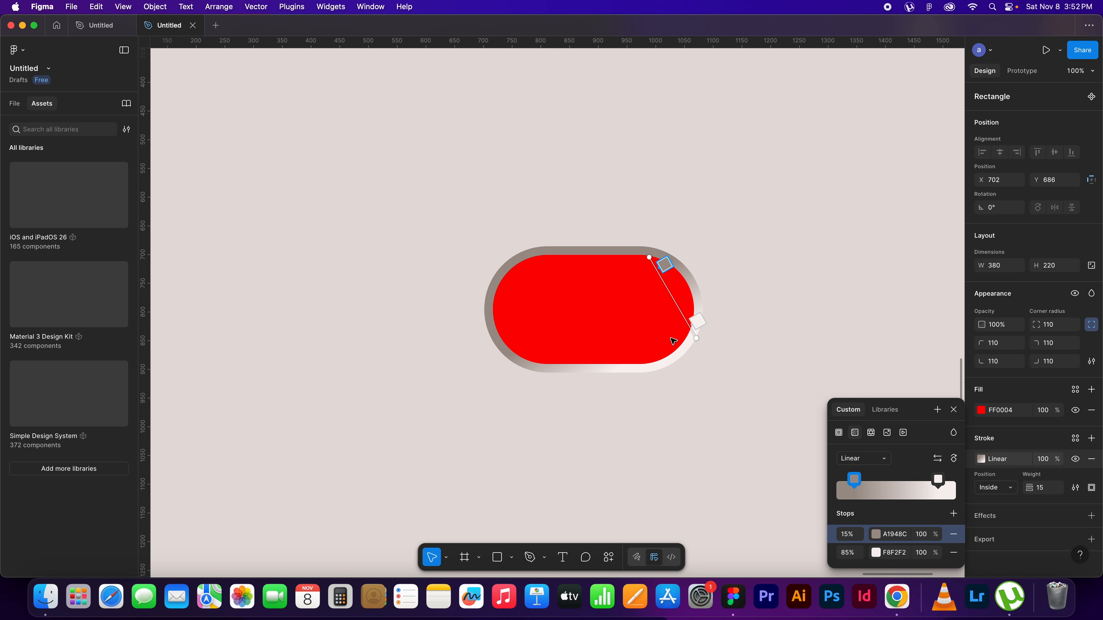
left_click(628, 305)
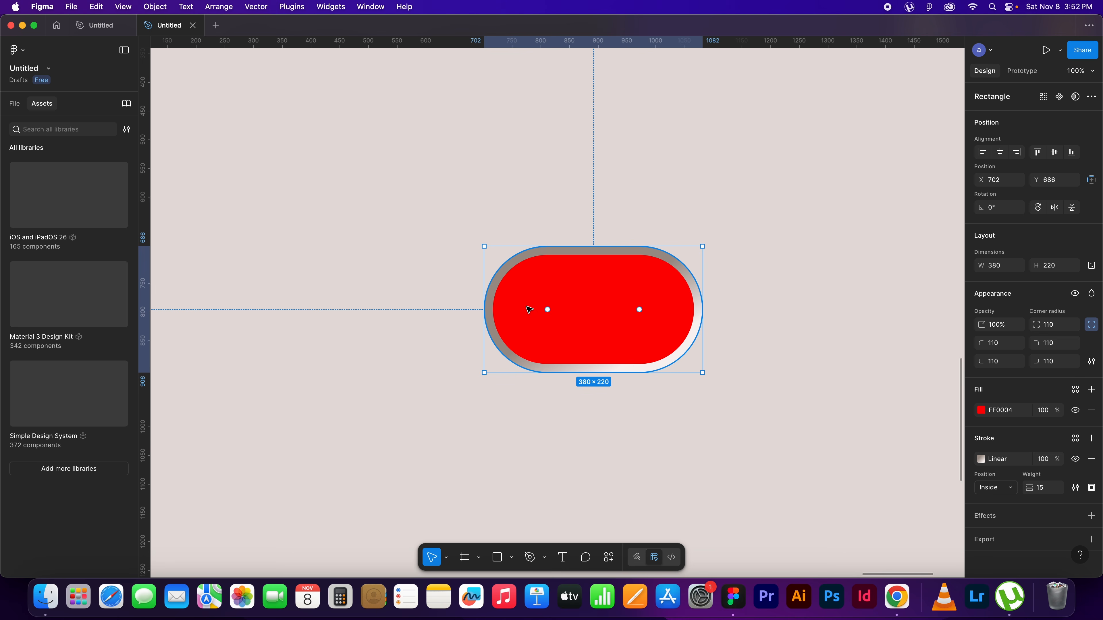
Add an inner shadow to the red pill with X 20, Y 50 and a blur of 100
left_click(1023, 518)
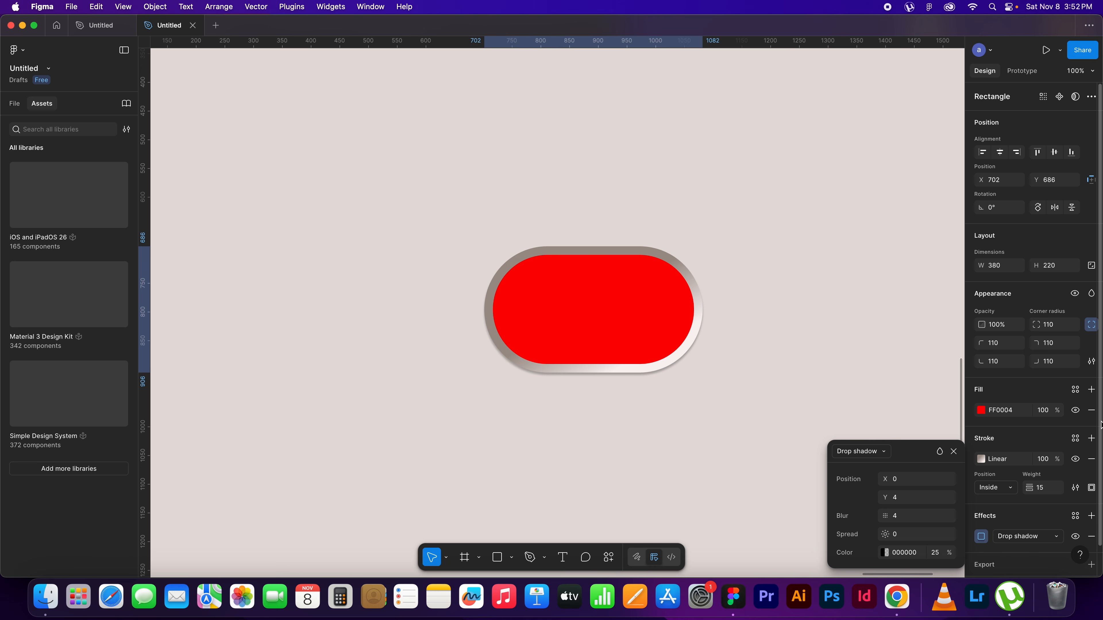
left_click(884, 453)
left_click(891, 444)
left_click(906, 481)
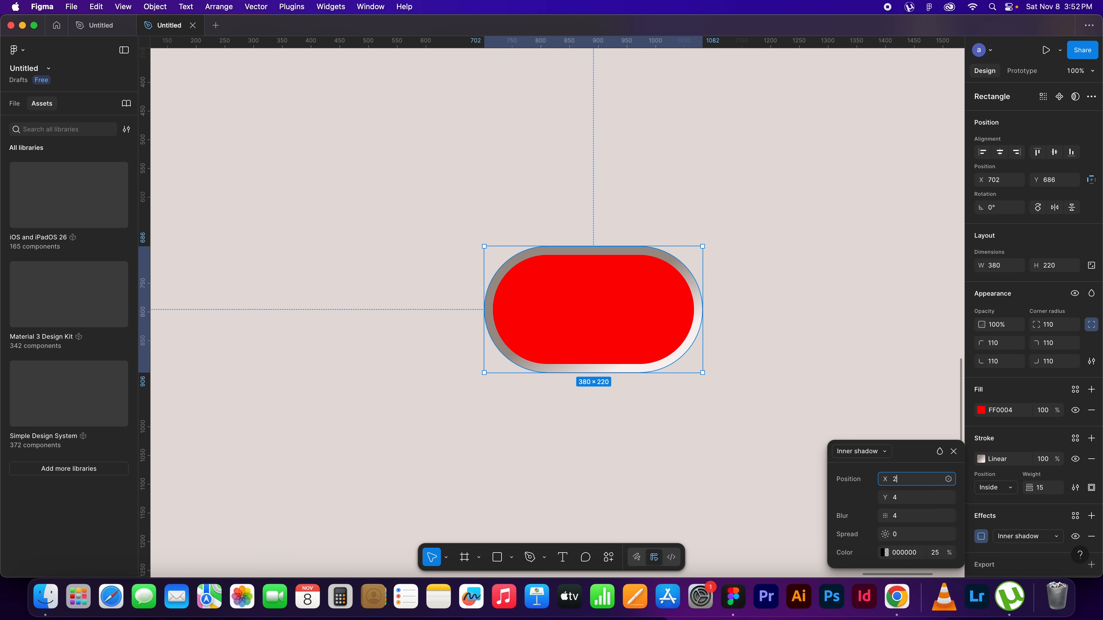
left_click(898, 500)
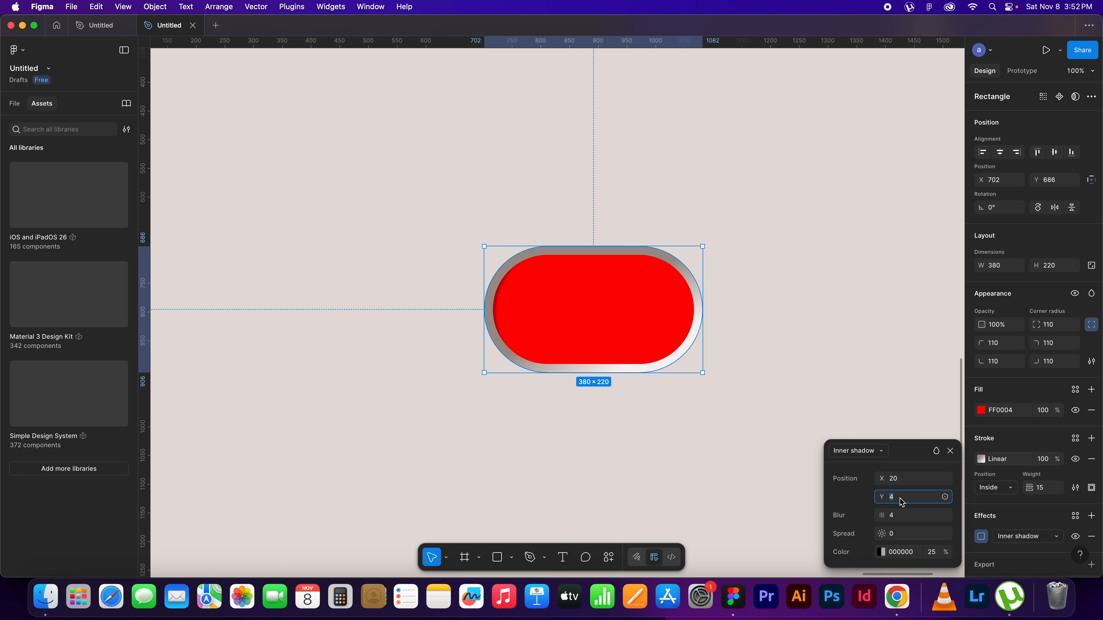
left_click(902, 518)
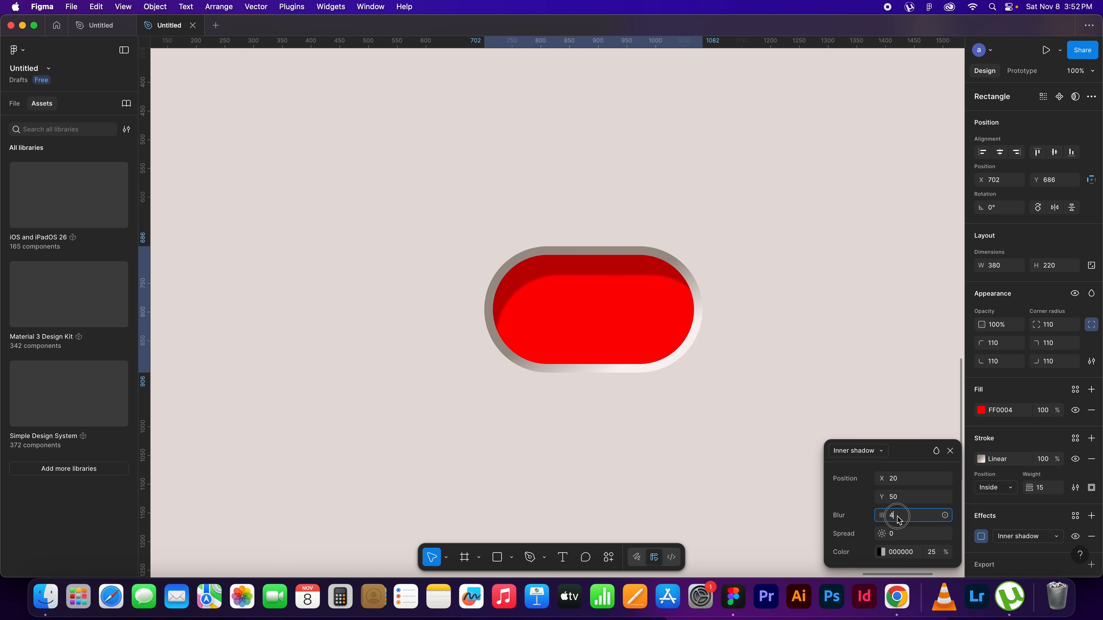
type("100")
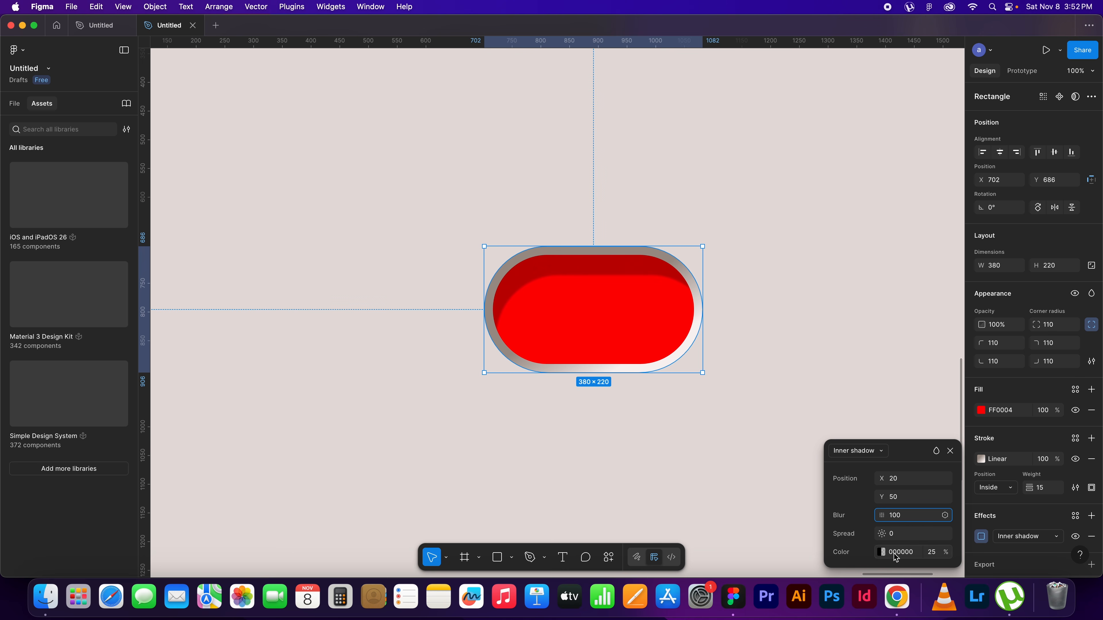
Set the inner shadow's color to the palette's dark brown 842B00 at 100% opacity, and deselect the pill
key("super+minus")
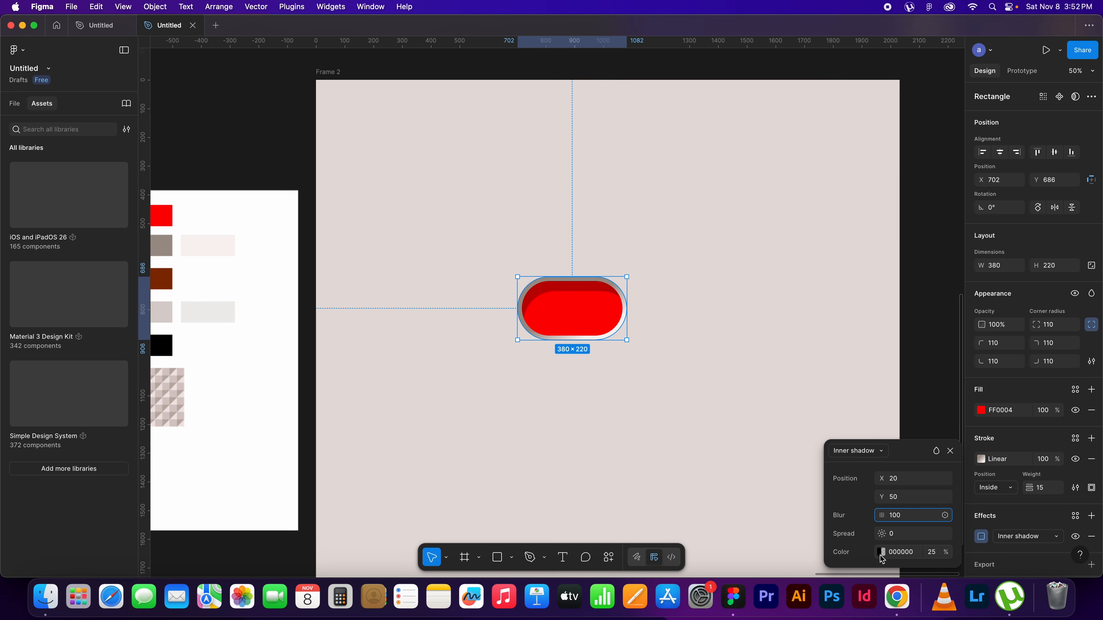
key("super+equal")
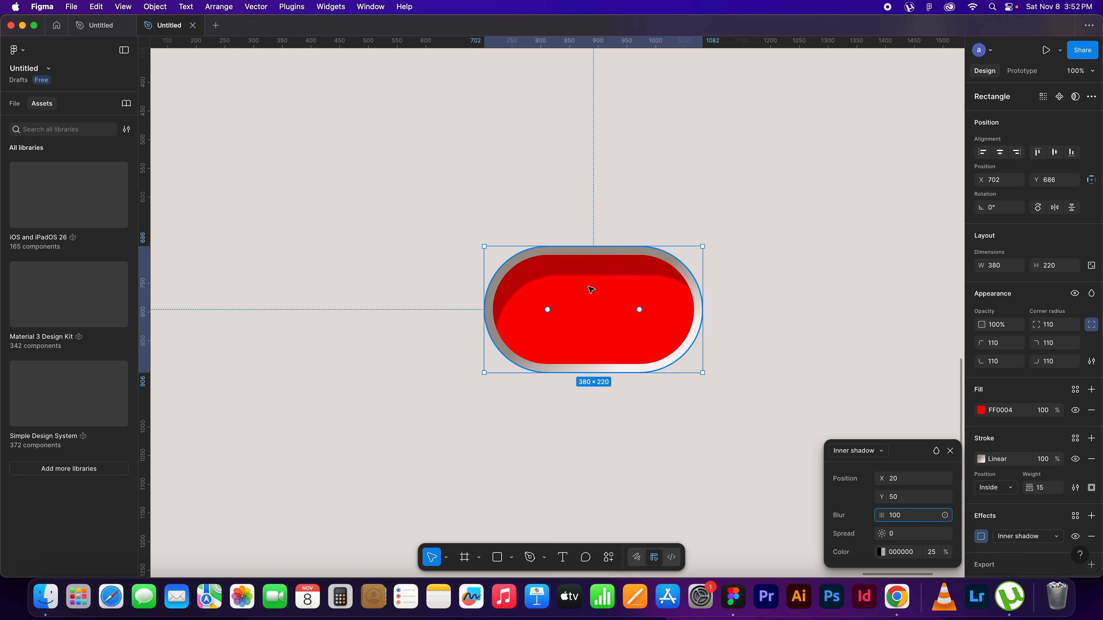
key("super+minus")
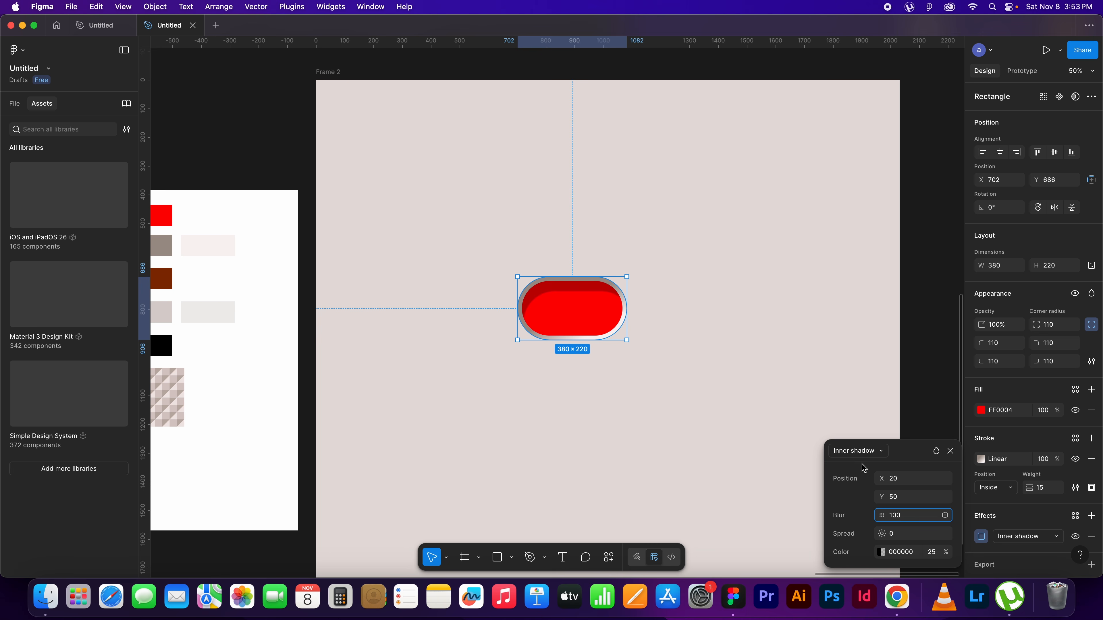
left_click(881, 553)
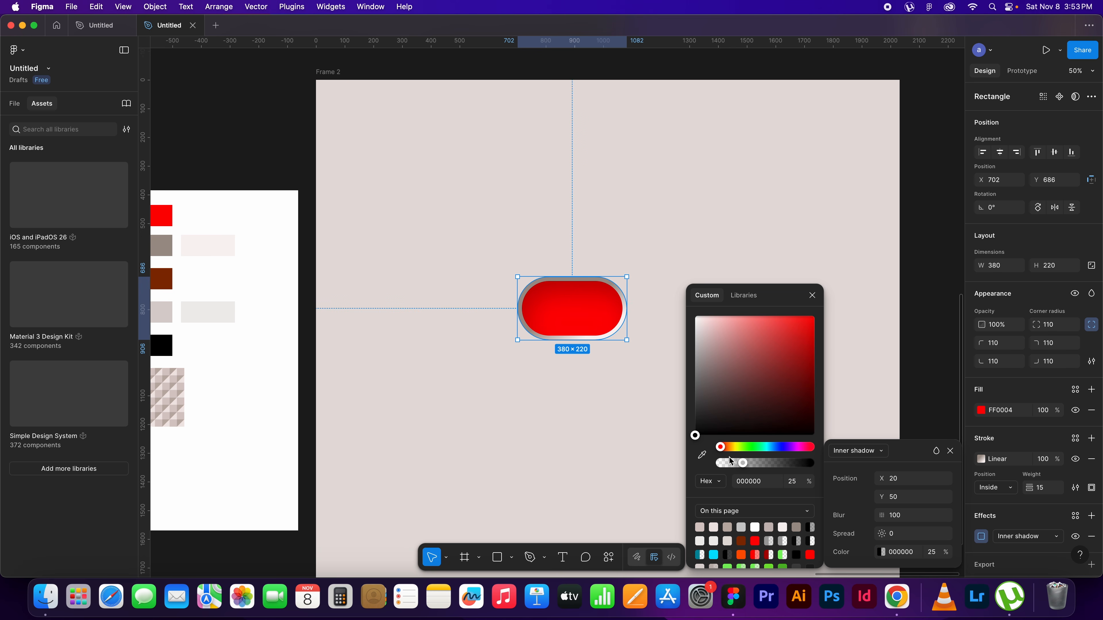
key("i")
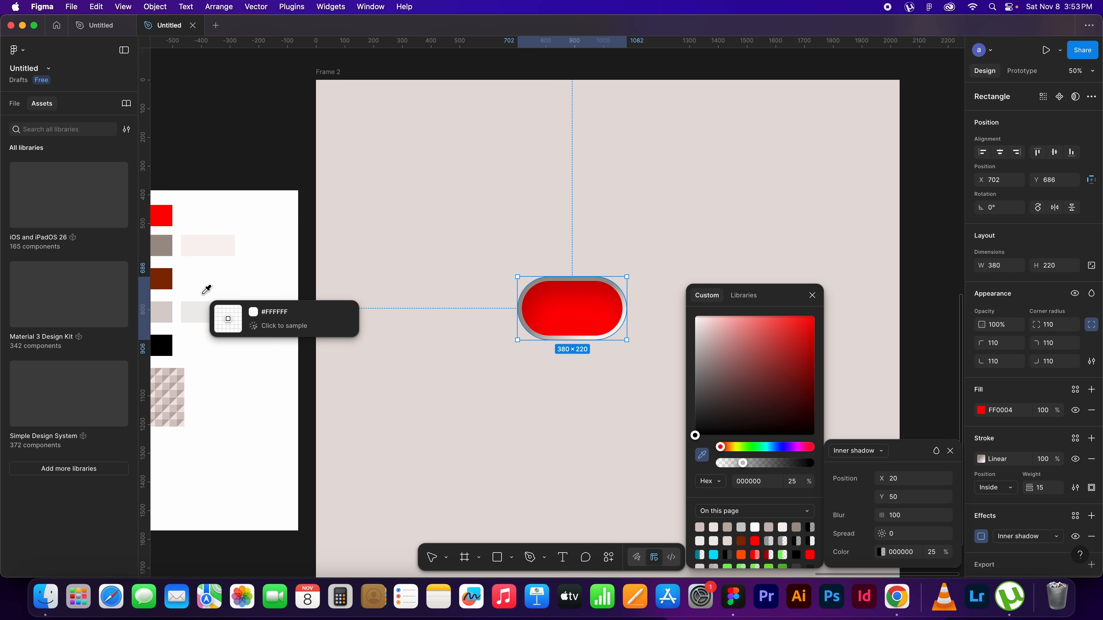
left_click(166, 278)
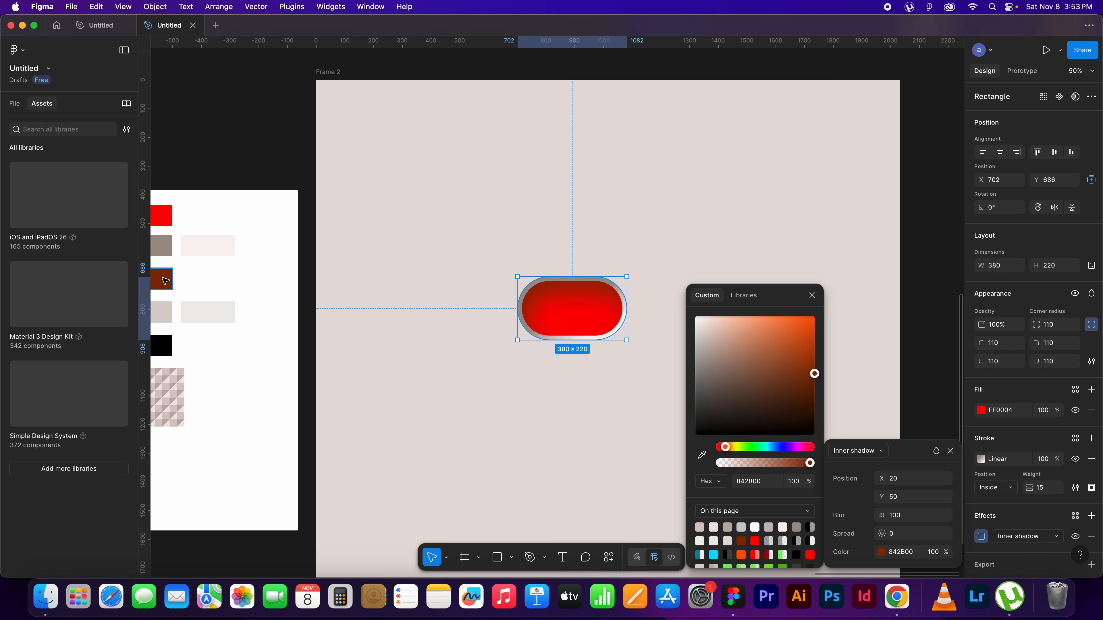
left_click(950, 451)
left_click(950, 451)
left_click(738, 309)
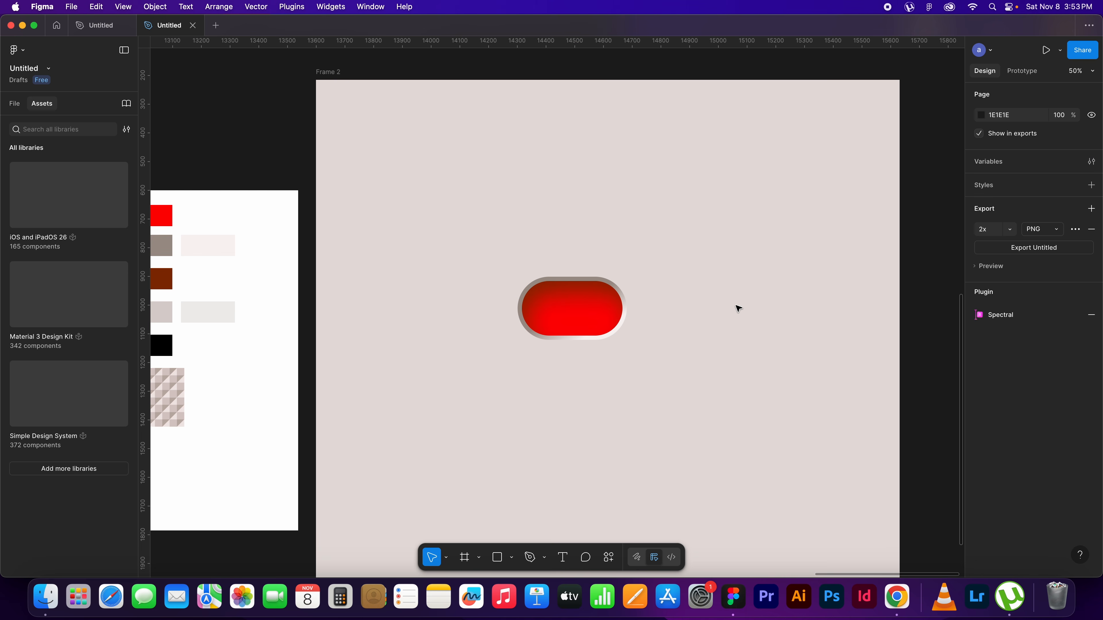
key("super+equal")
key("super+equal")
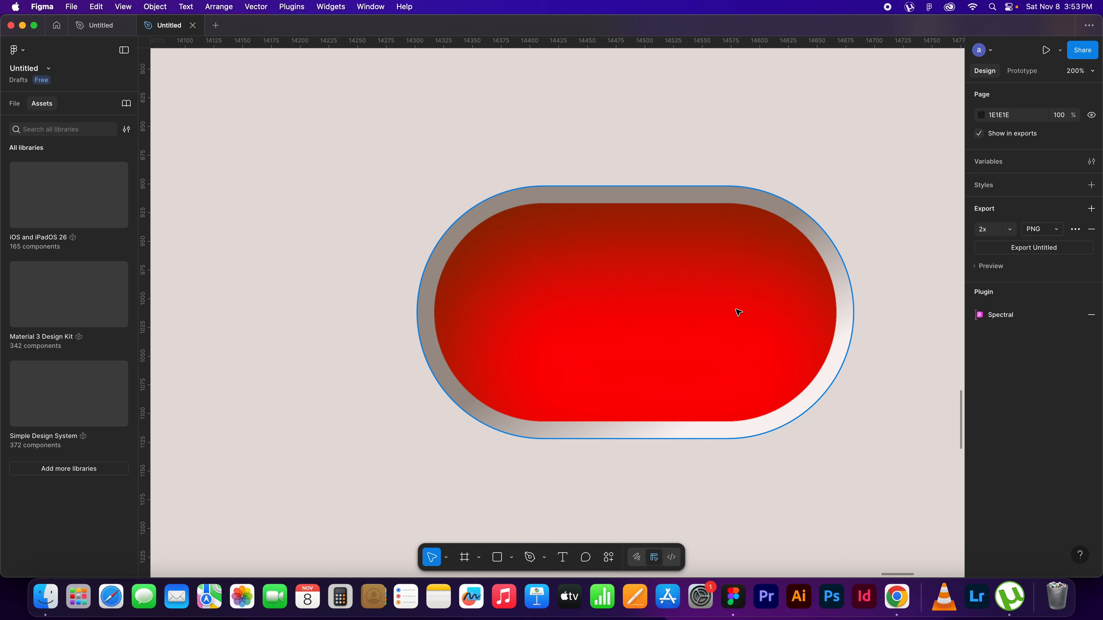
left_click_drag(753, 350, 710, 339)
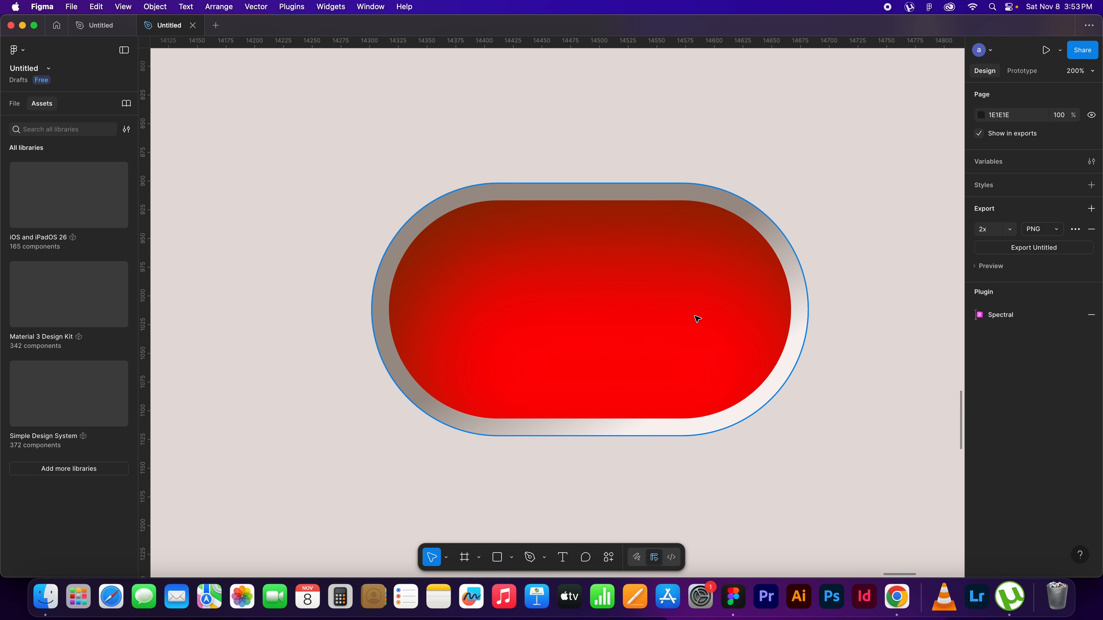
key("shift+0")
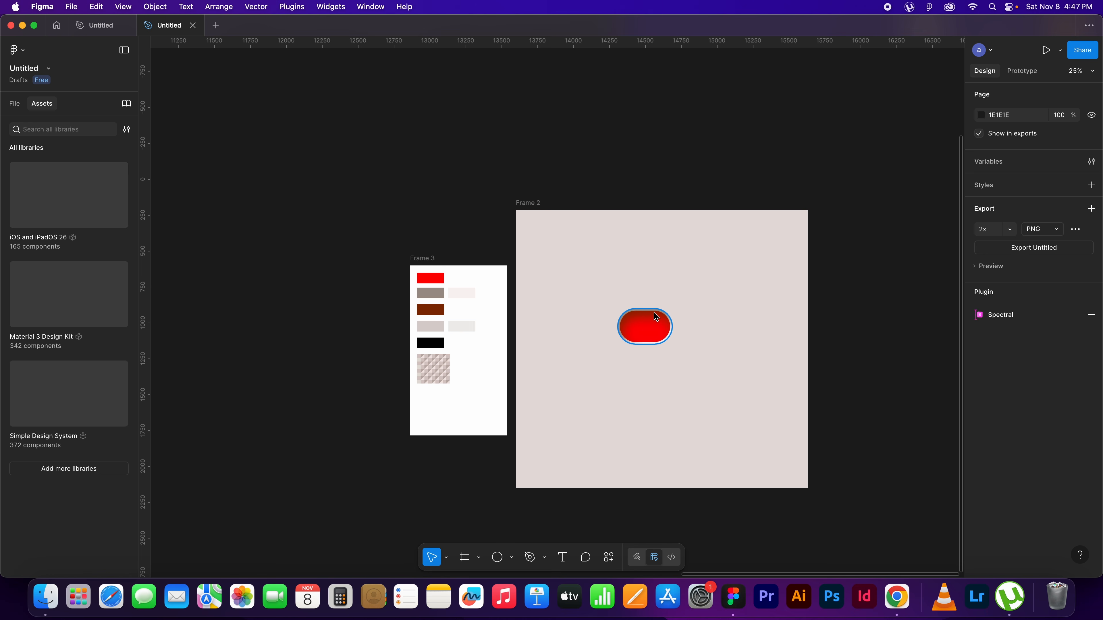
Draw a circle about 173 × 173 with the Ellipse tool on the beige frame, to the right of the red pill
key("super+equal")
key("super+equal")
left_click_drag(838, 390, 494, 282)
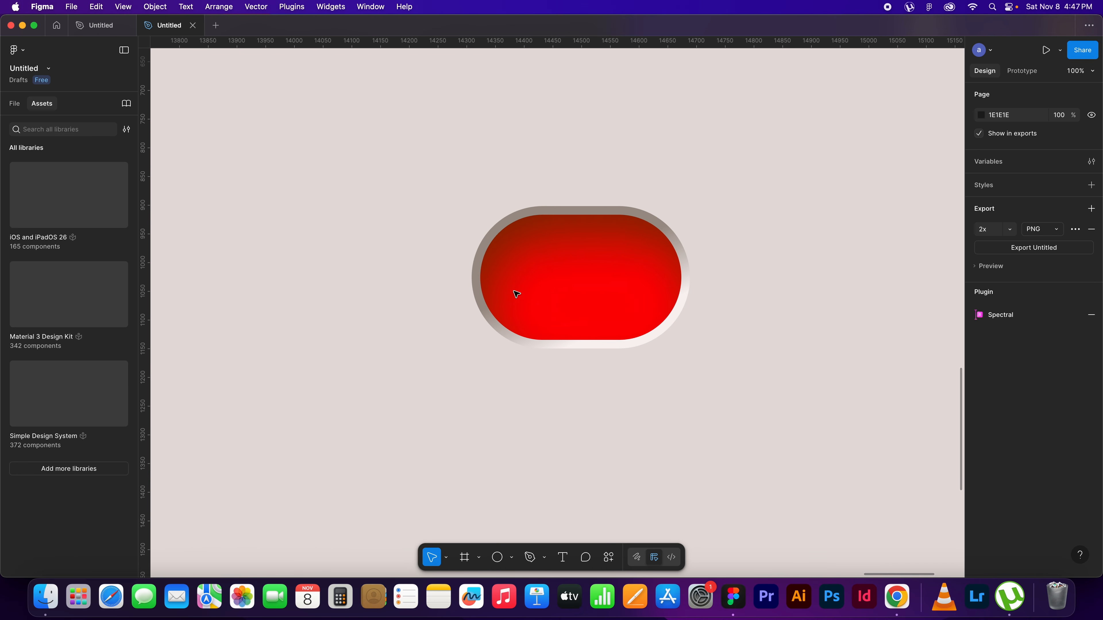
left_click(498, 561)
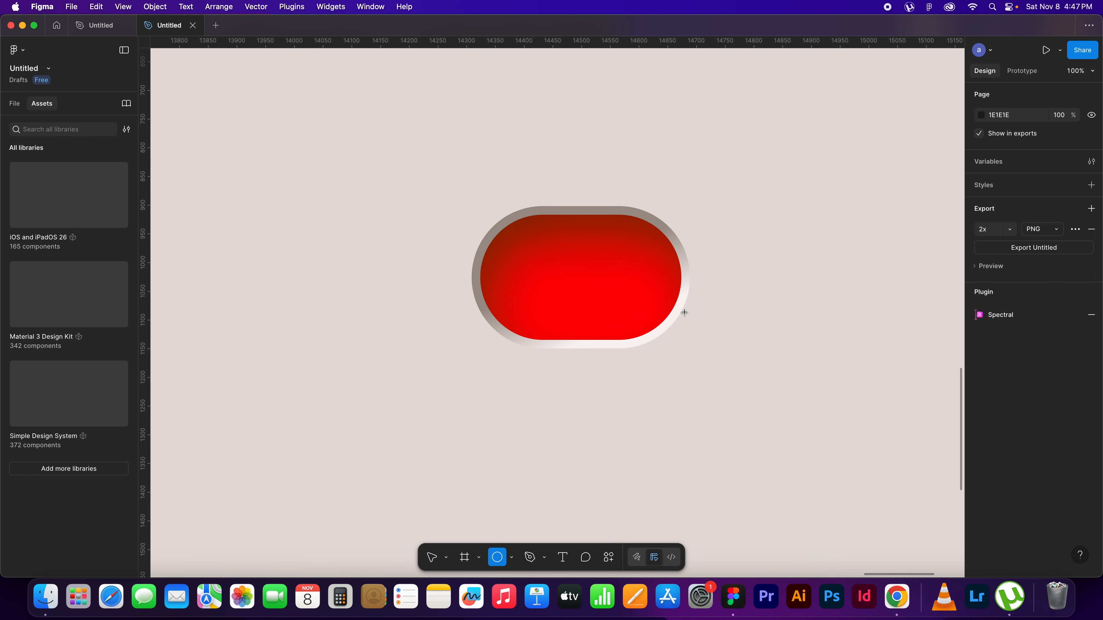
left_click(512, 559)
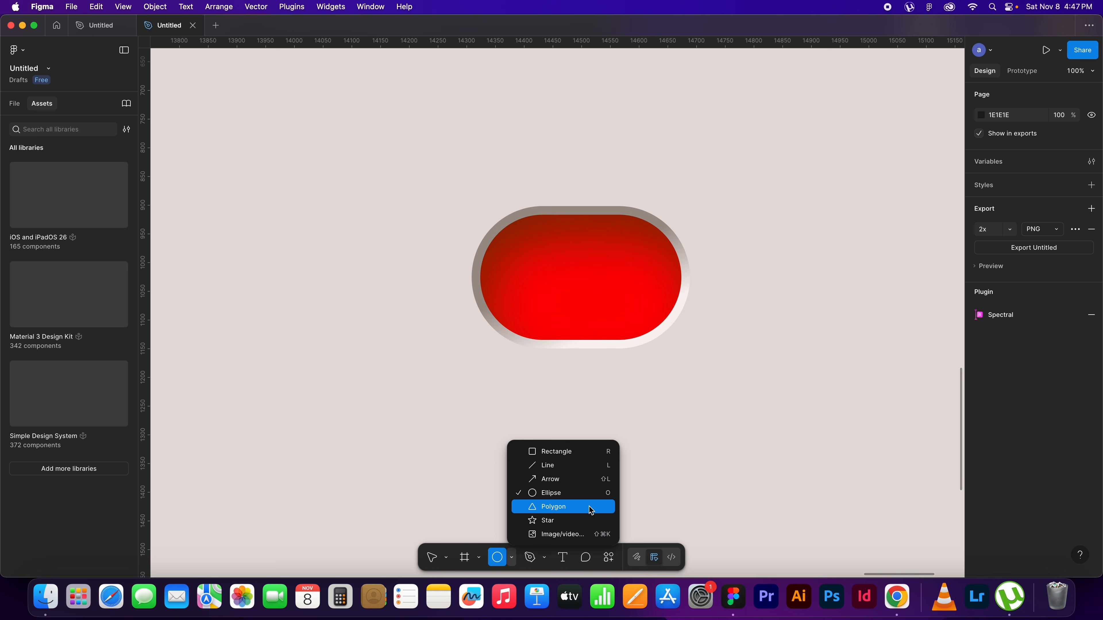
left_click(742, 288)
left_click_drag(765, 277, 720, 360)
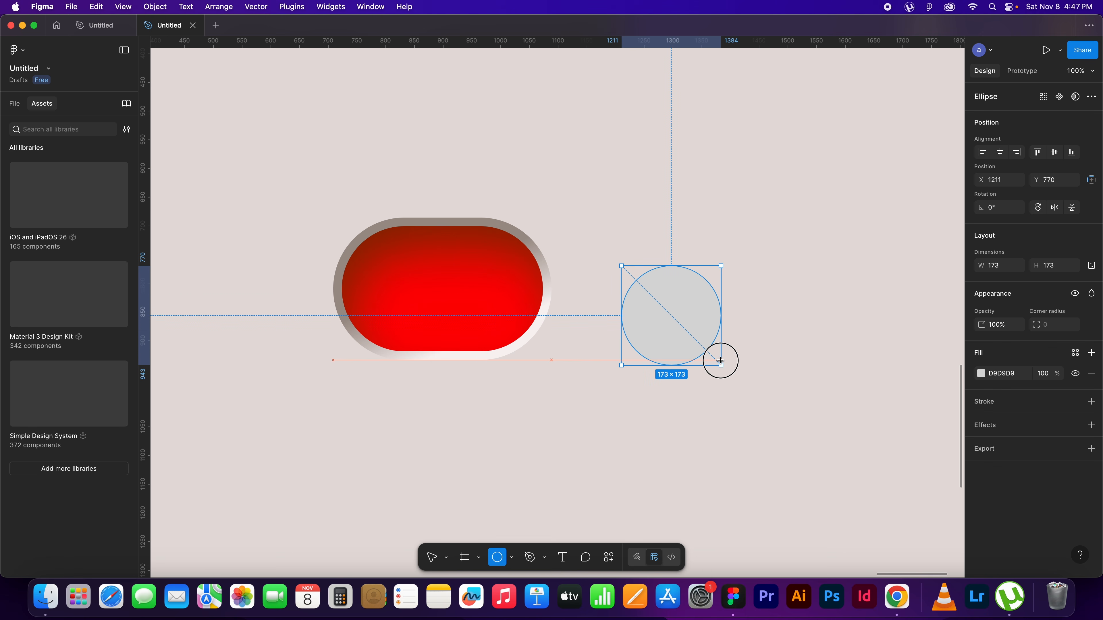
Resize the gray circle to 218 × 218 and fit it flush inside the rounded right end of the red pill
mouse_move(677, 318)
left_mouse_down()
mouse_move(578, 288)
mouse_move(488, 290)
left_mouse_up()
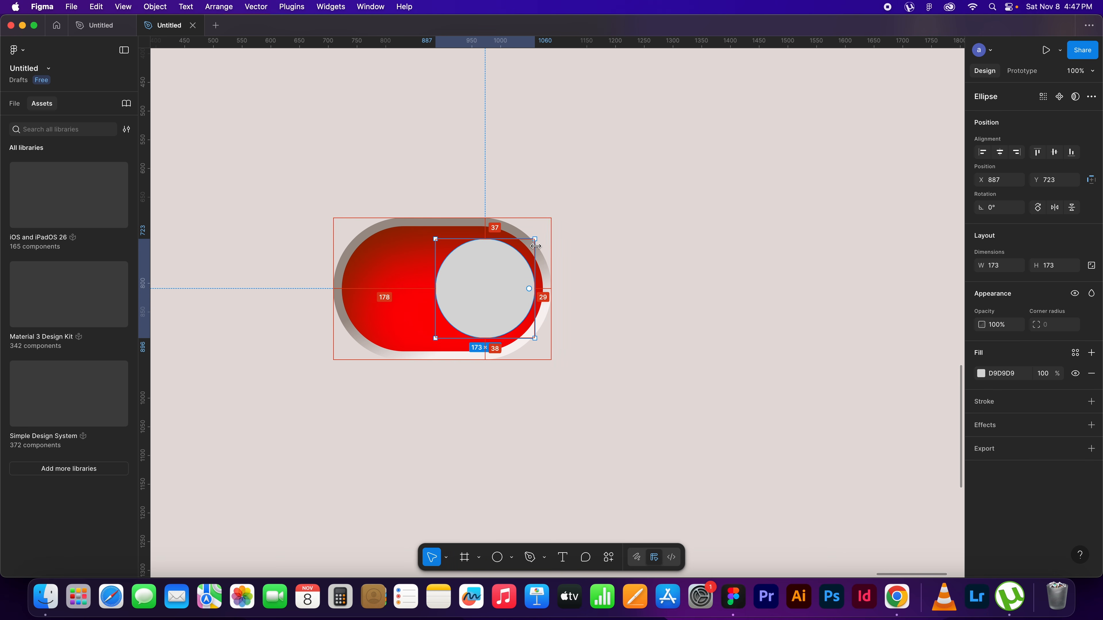
left_click_drag(535, 239, 542, 229)
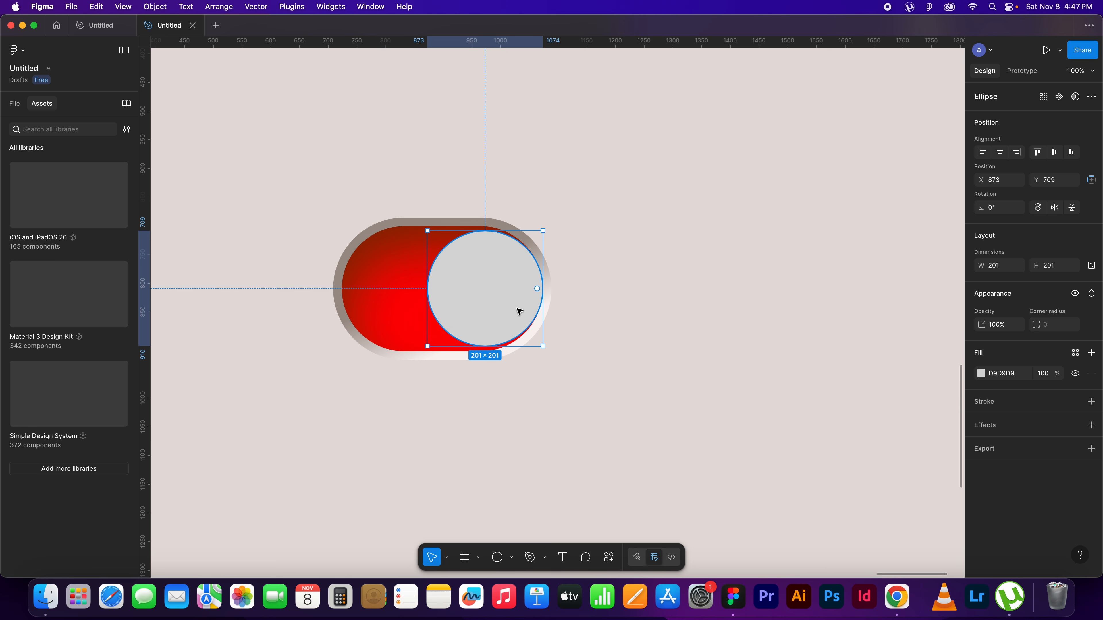
left_click(998, 265)
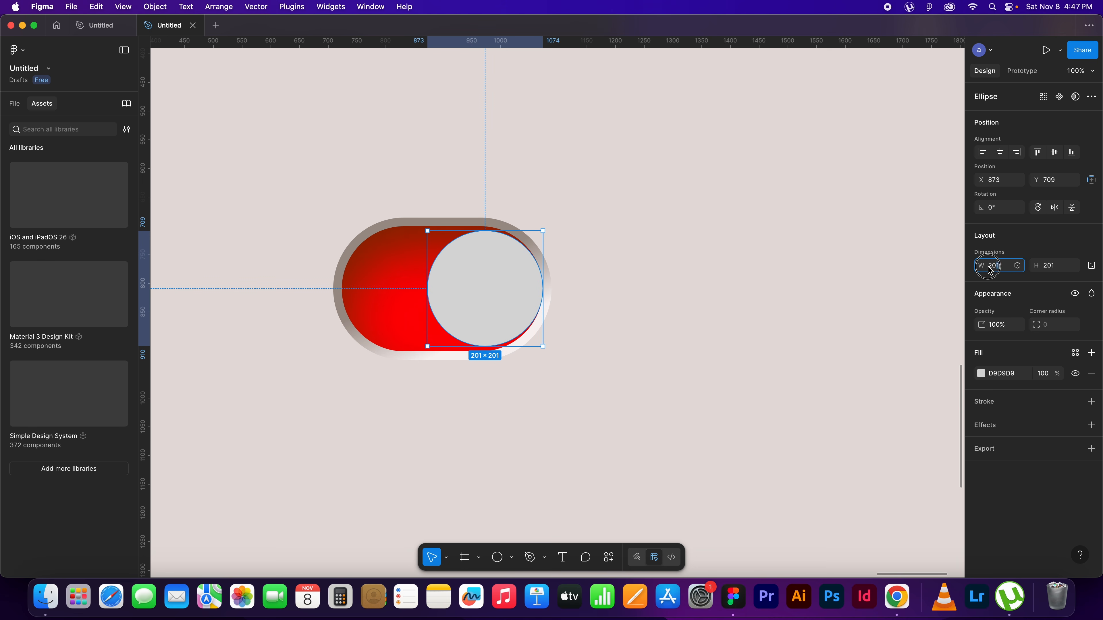
type("21")
left_click(1055, 266)
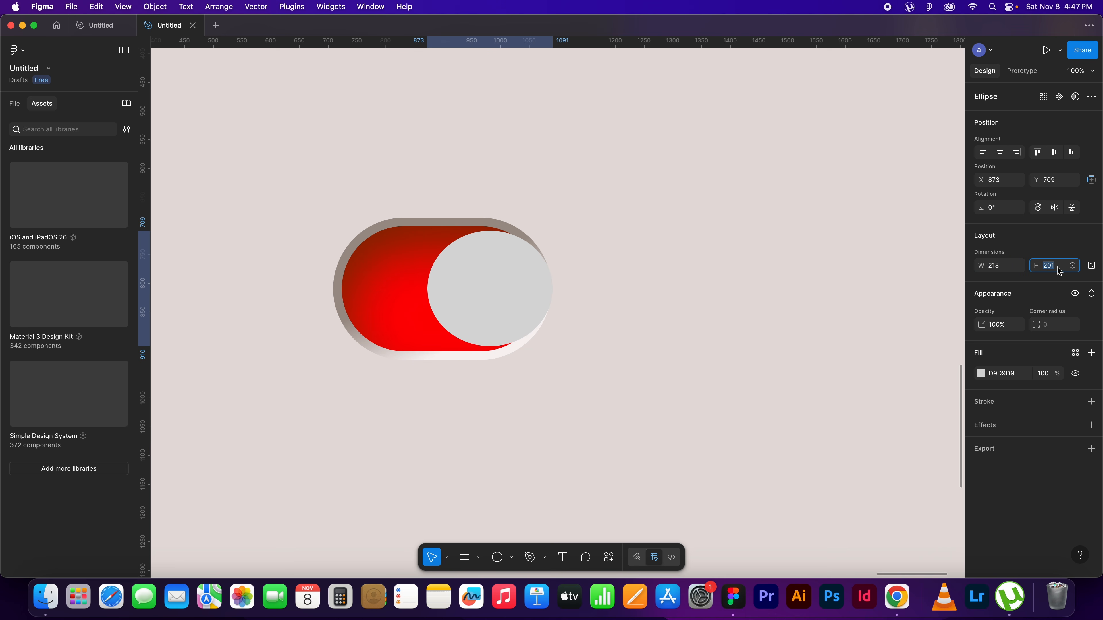
type("218")
key("Return")
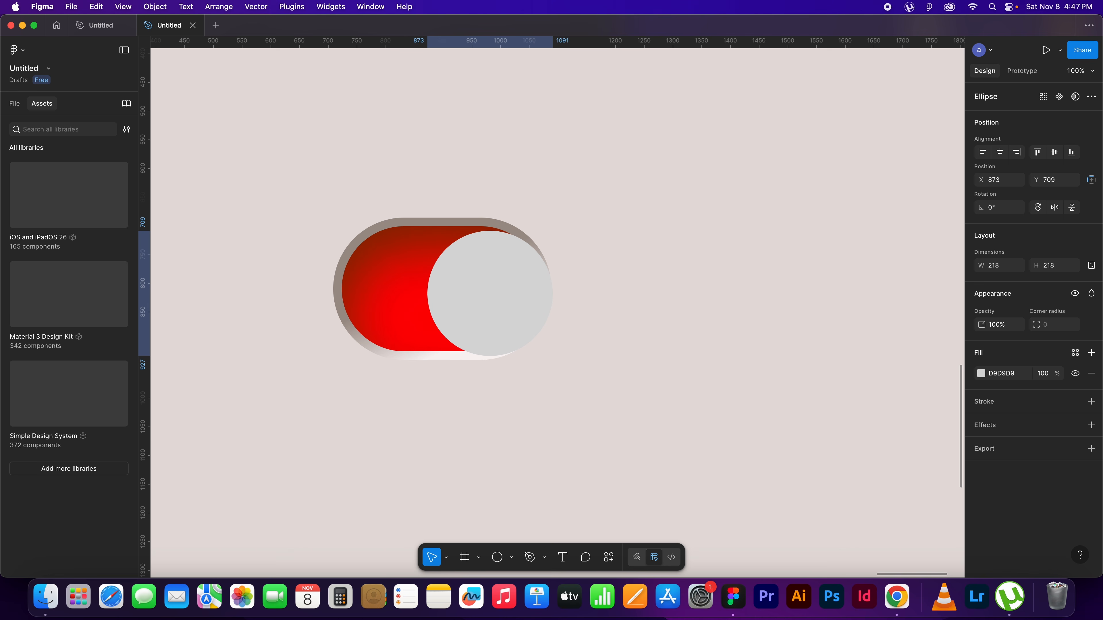
mouse_move(506, 309)
left_mouse_down()
mouse_move(490, 301)
mouse_move(499, 303)
left_mouse_up()
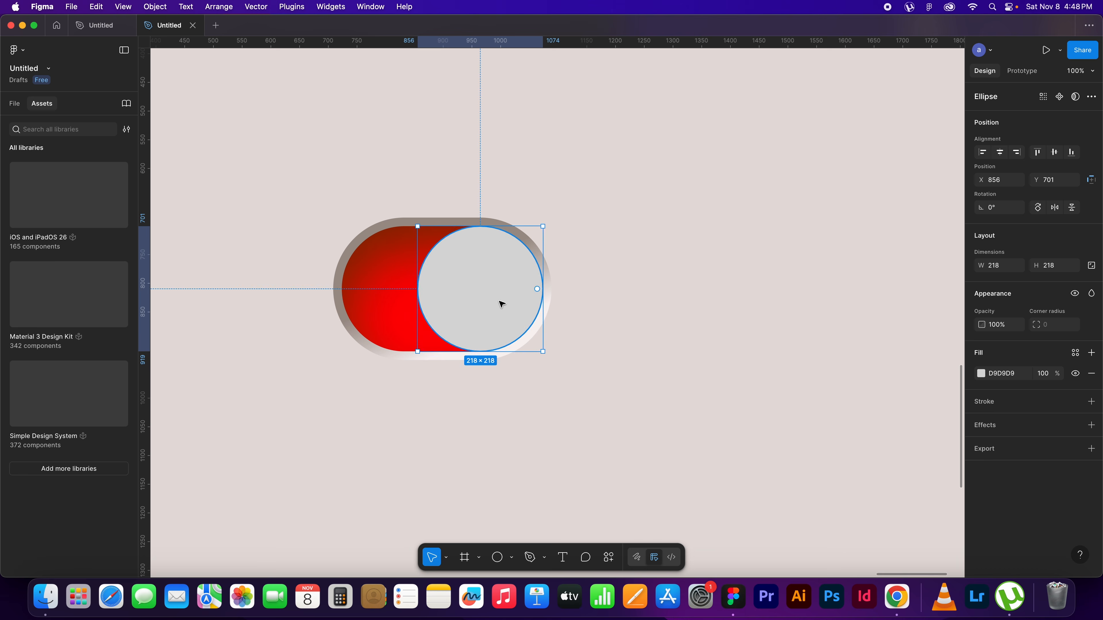
left_click(657, 277)
Change the circle's fill to a linear gradient with its 0% stop sampled from the palette's grayish-beige swatch, D8D1CE
scroll(615, 316, "left", 3)
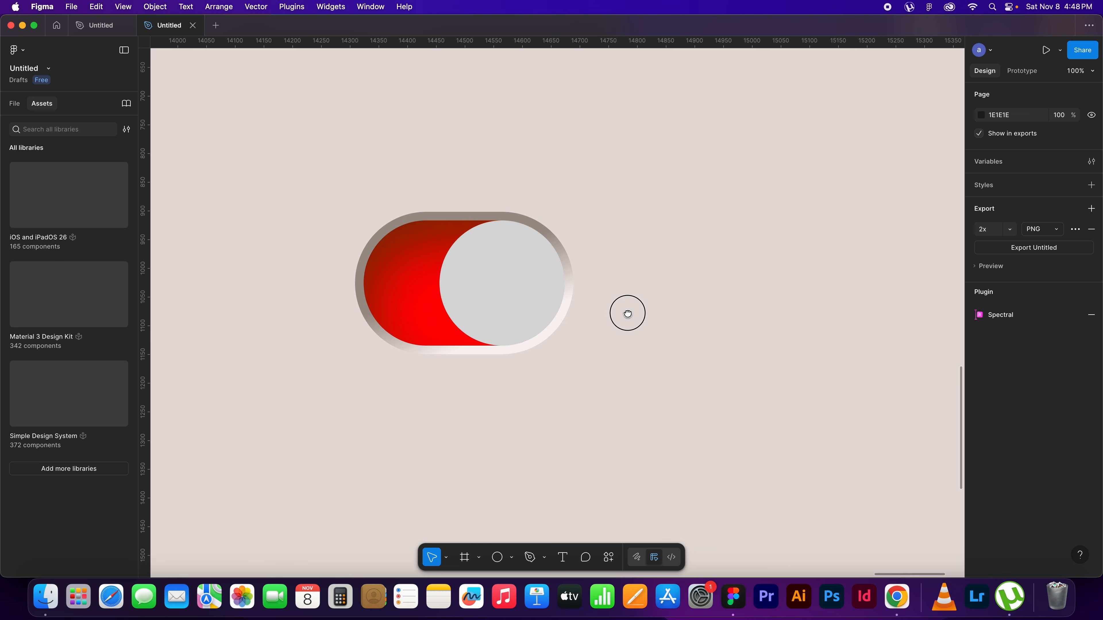
left_click(573, 258)
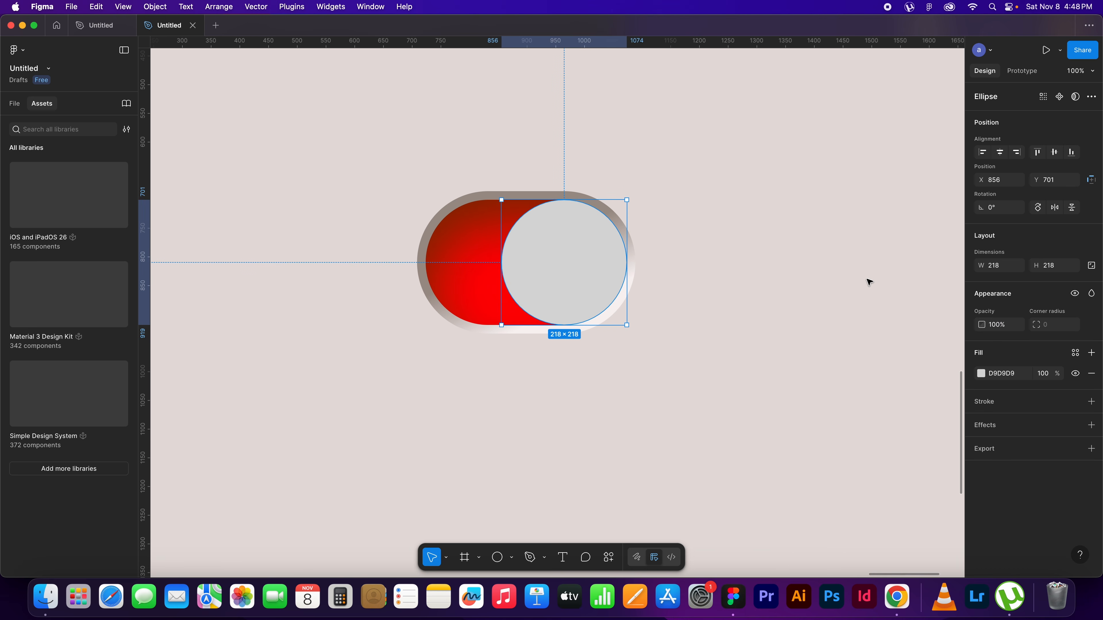
left_click(981, 375)
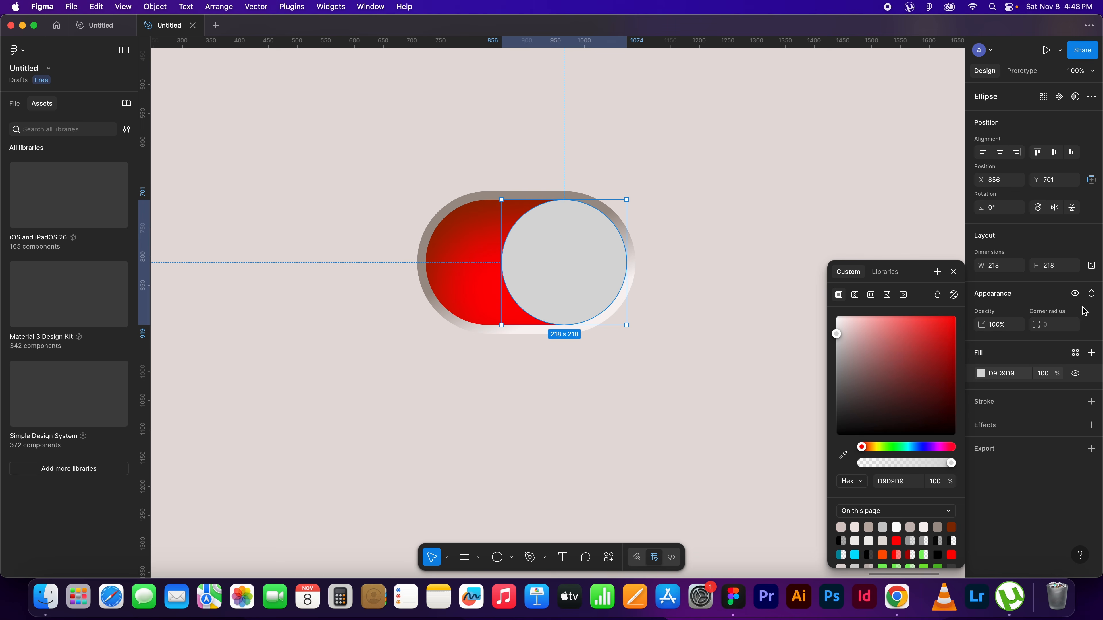
left_click(855, 296)
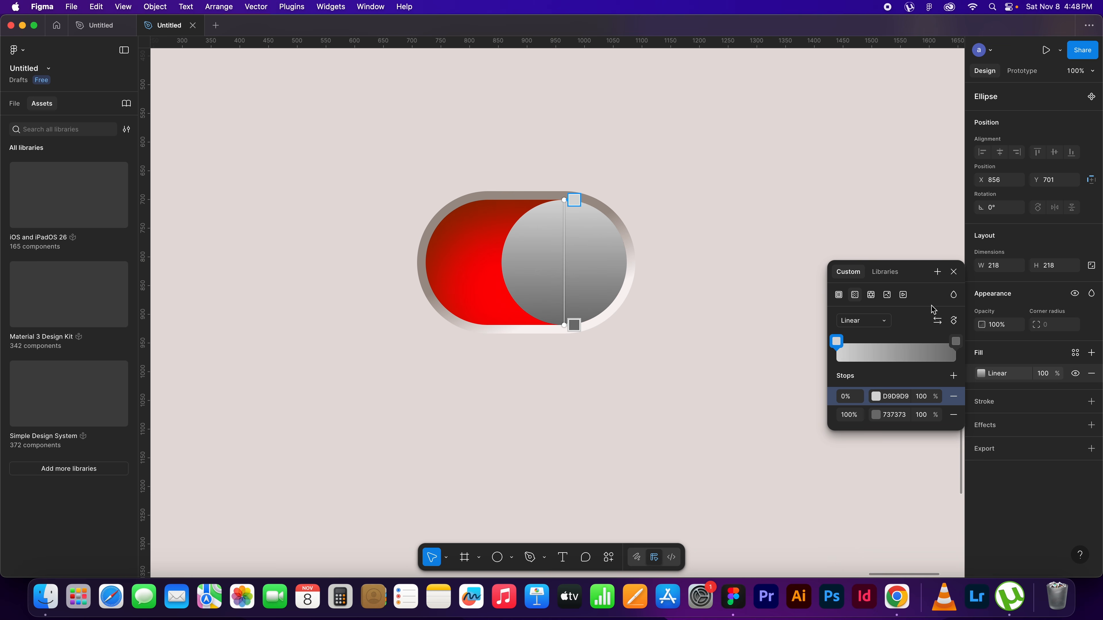
left_click(836, 341)
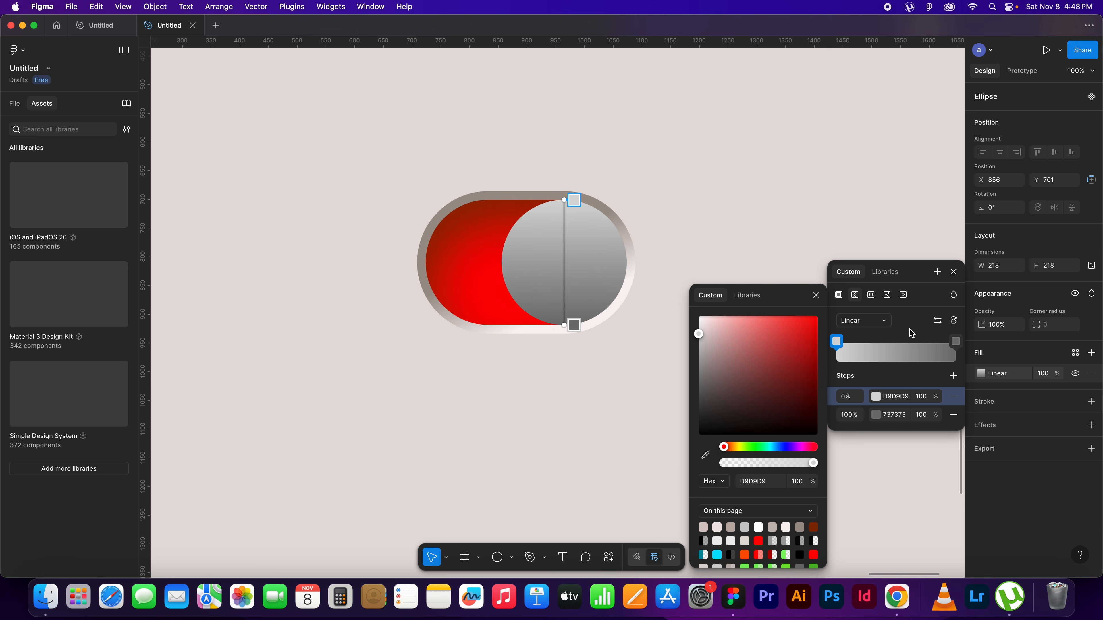
left_click(705, 454)
scroll(239, 328, "left", 15)
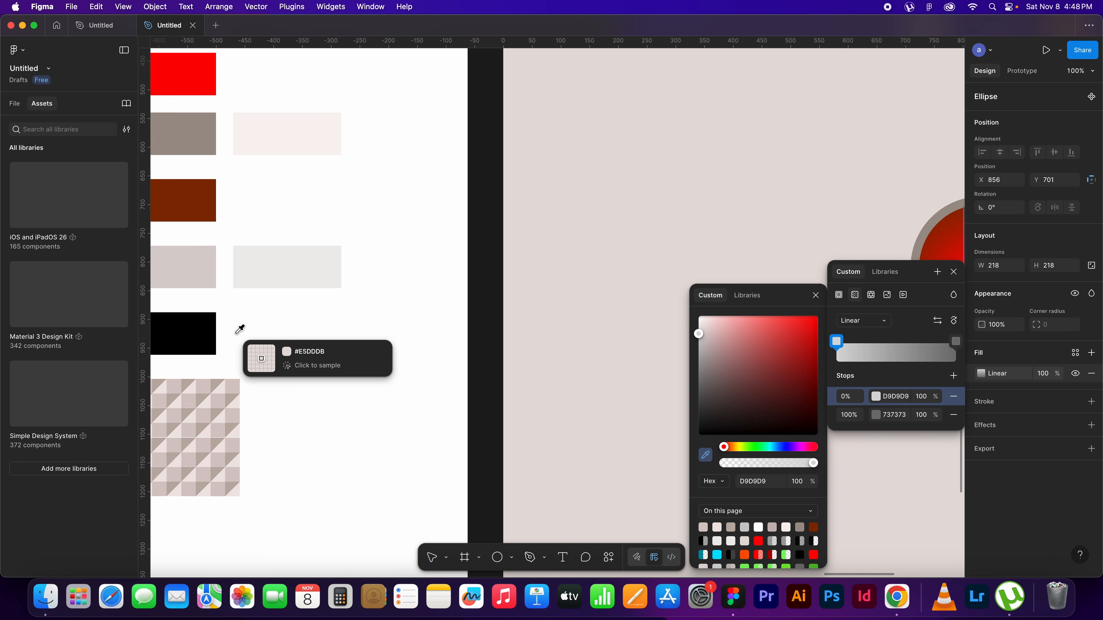
left_click(291, 267)
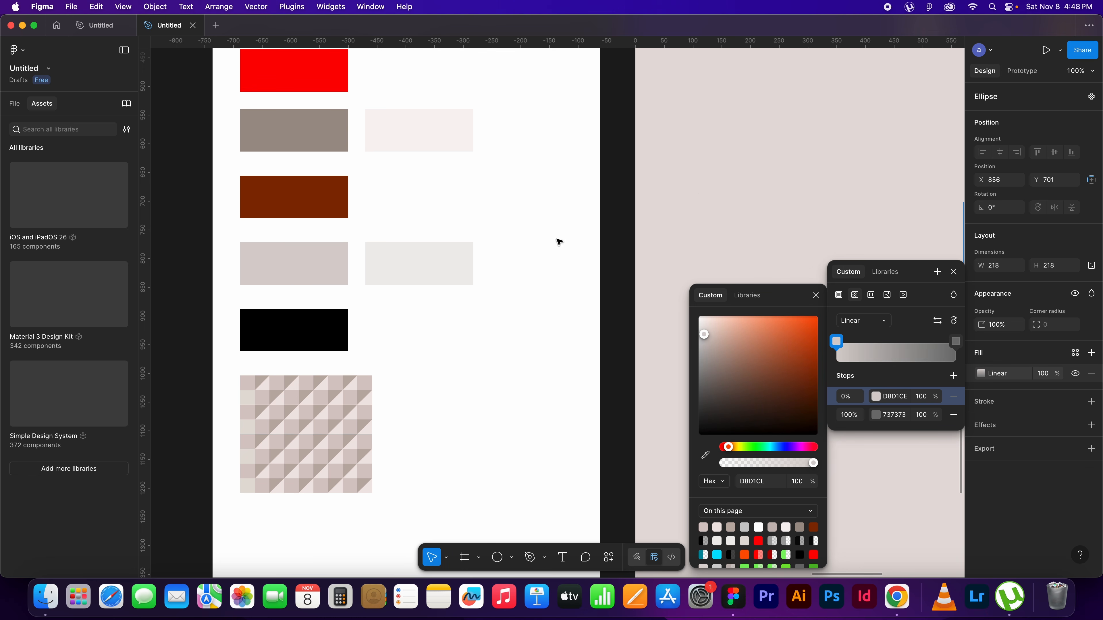
left_click(956, 341)
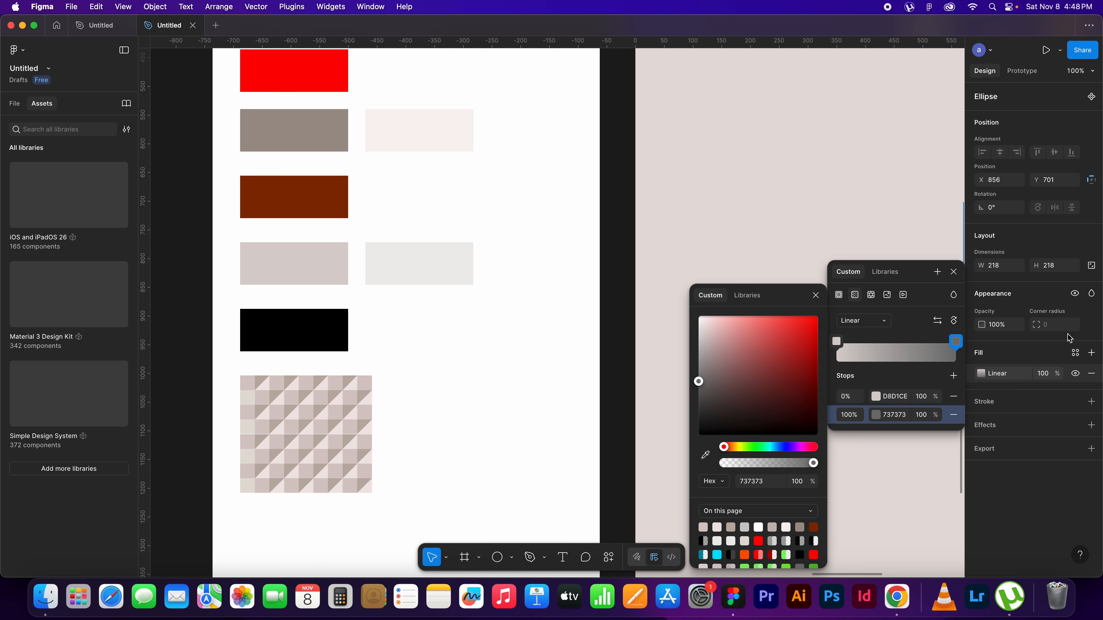
key("i")
key("space")
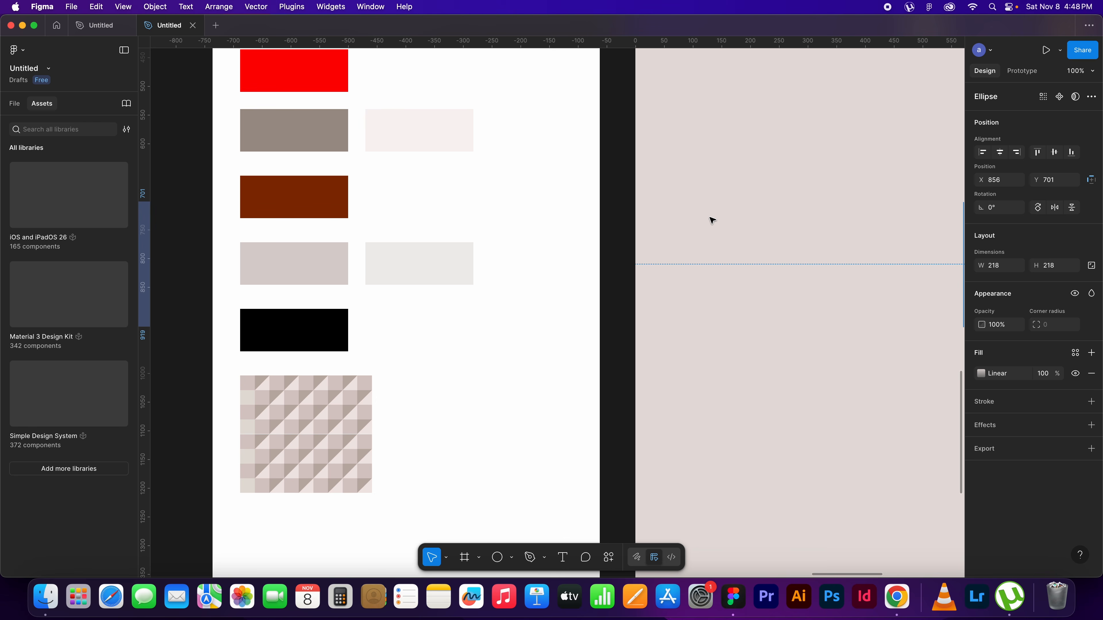
Set the 100% stop of the circle's gradient to F0EEED, sampled from the palette's light gray swatch
key("minus")
key("minus")
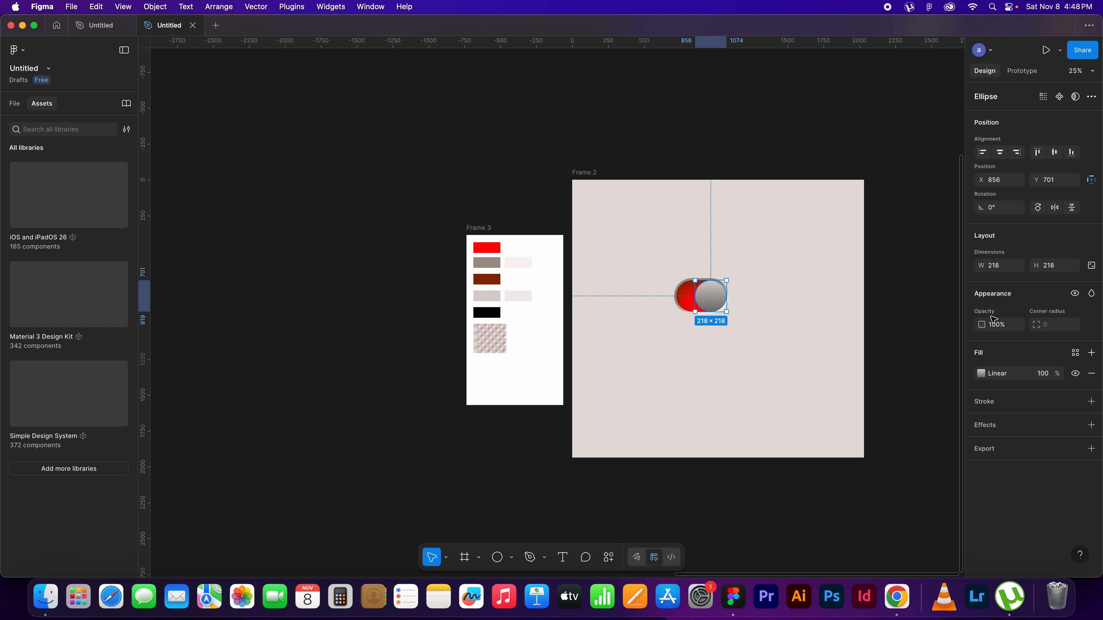
left_click(980, 373)
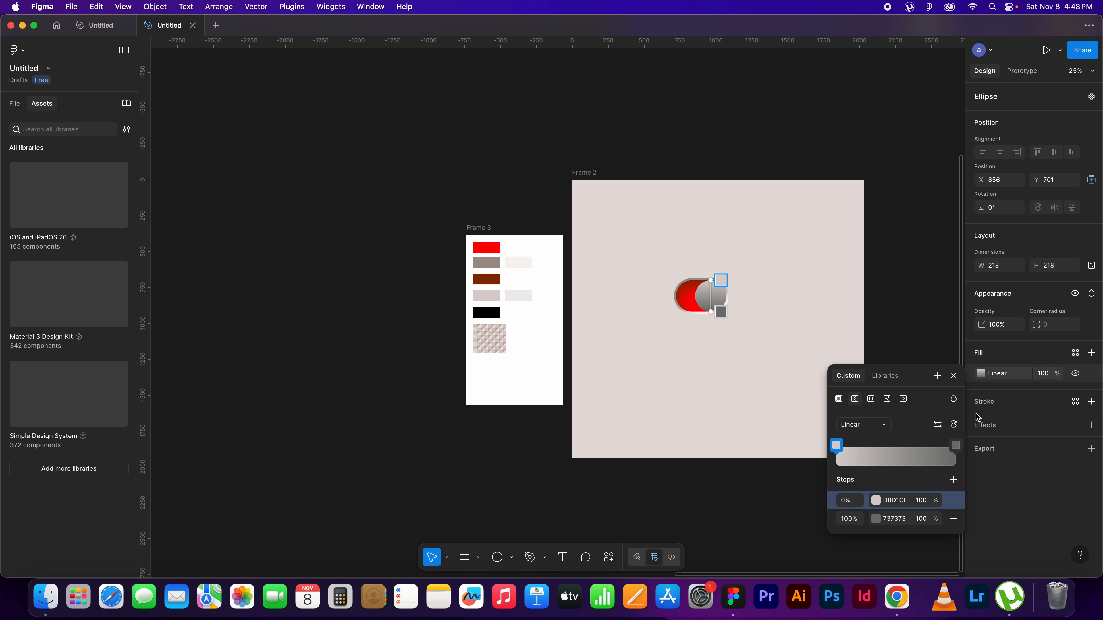
left_click(956, 446)
left_click(705, 455)
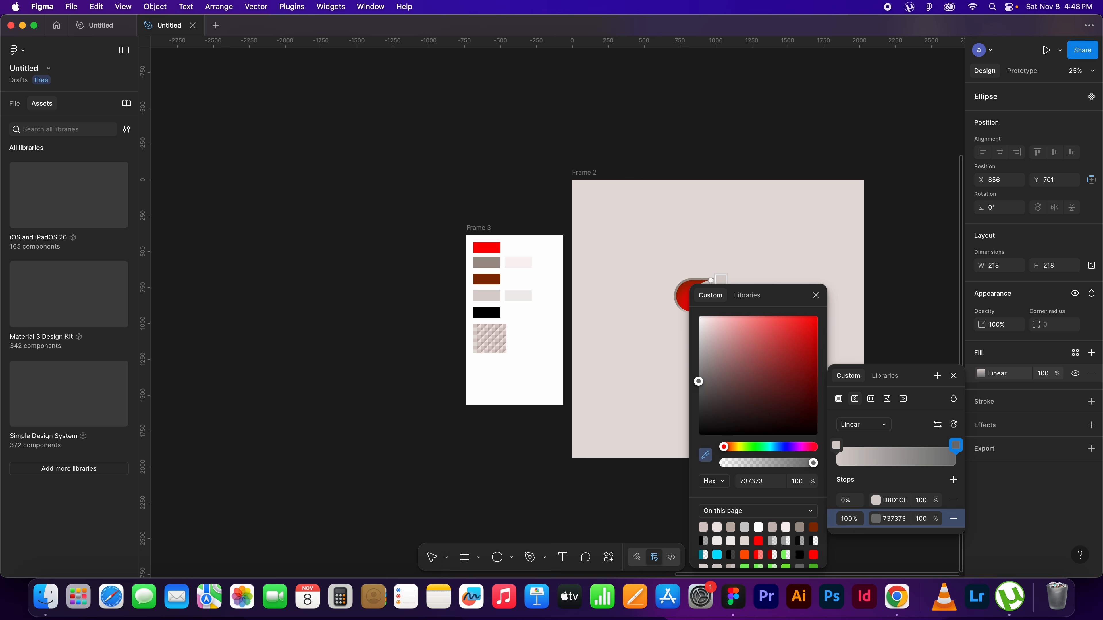
left_click(528, 289)
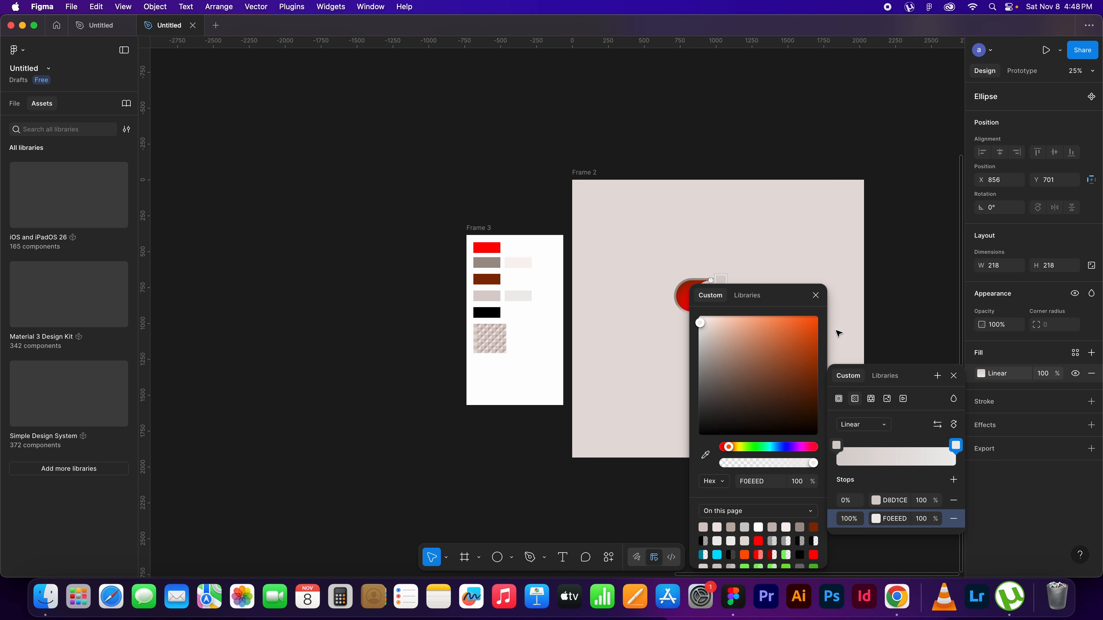
left_click(815, 297)
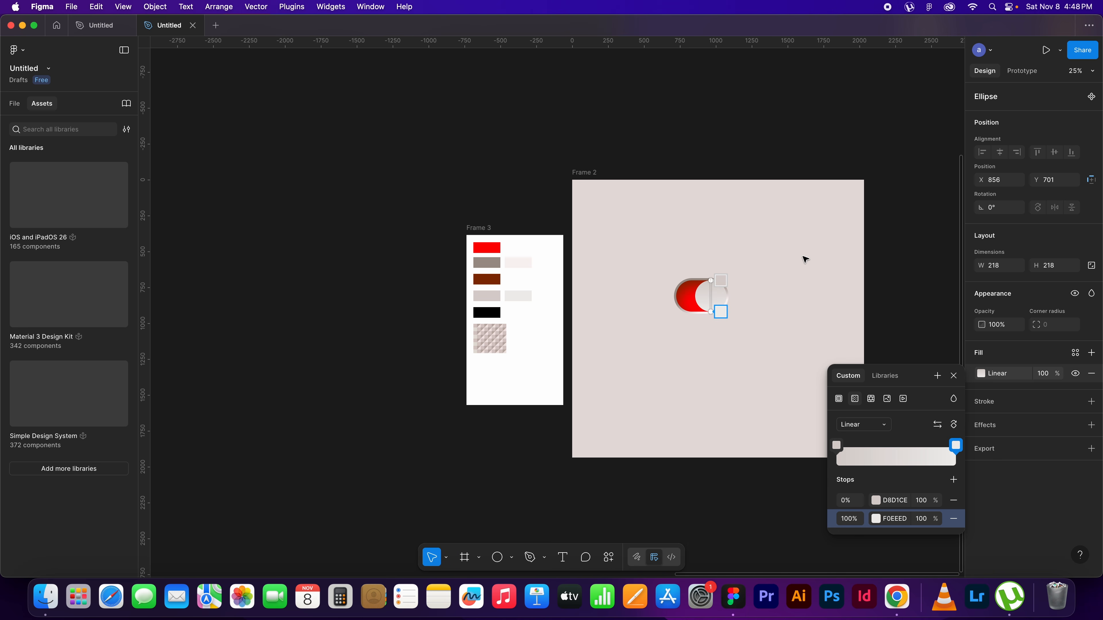
Orient the circle's fill gradient horizontally, starting at its left edge and ending at its right edge
key("shift+0")
key("Escape")
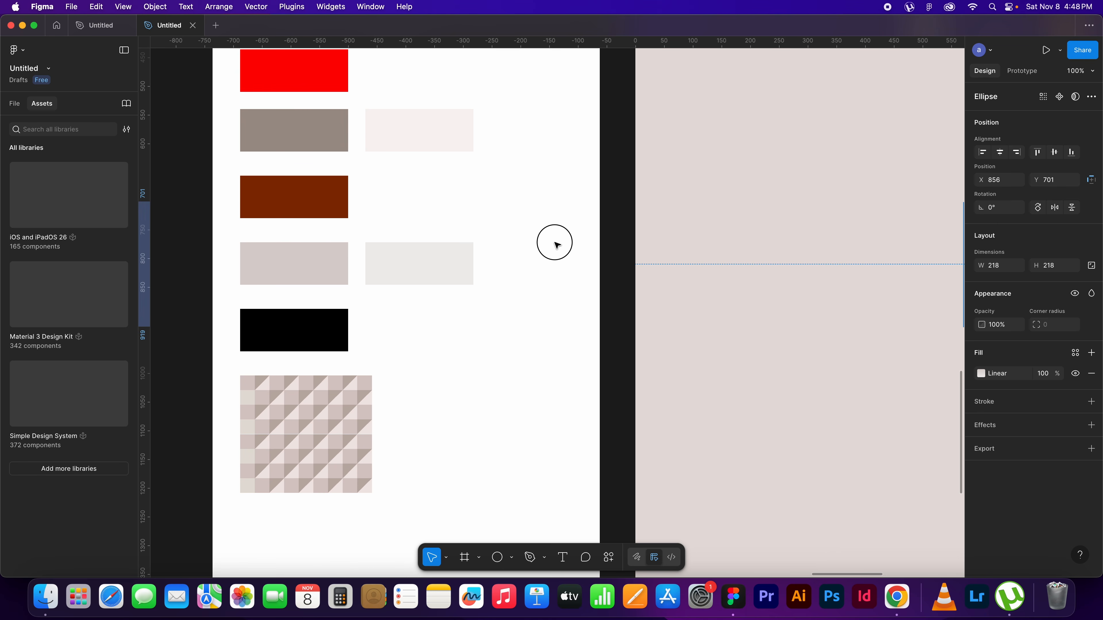
scroll(777, 310, "right", 15)
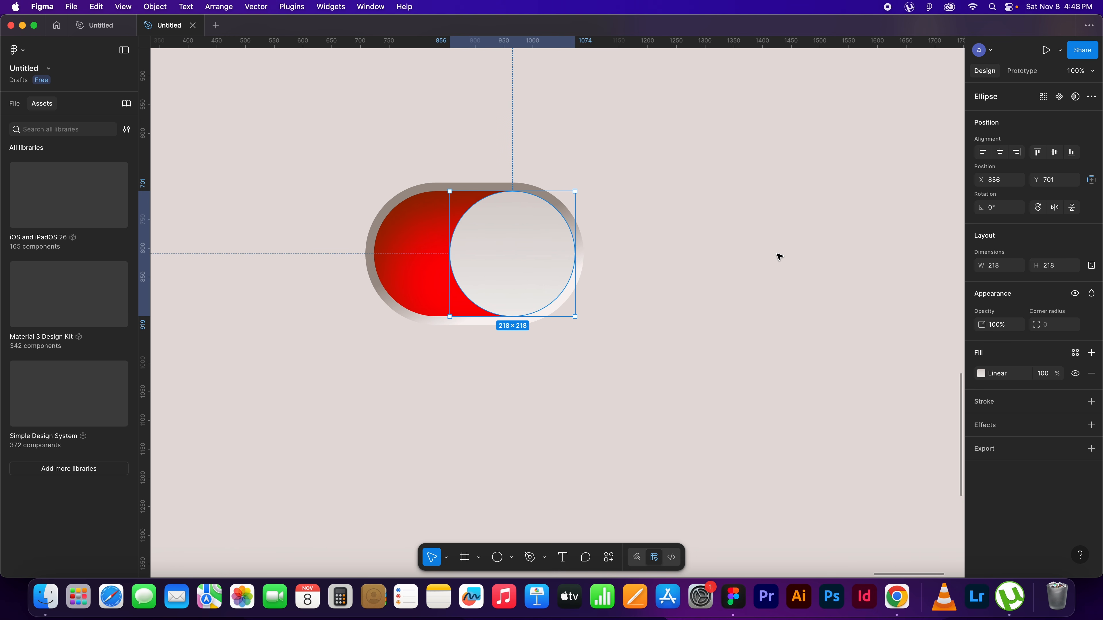
left_click(981, 374)
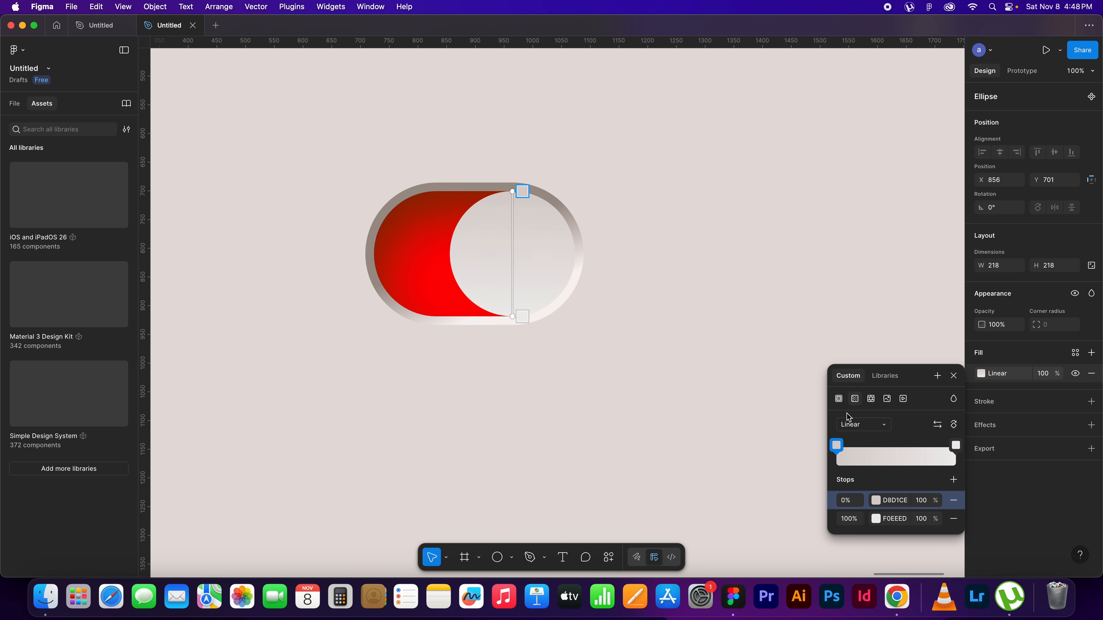
left_click_drag(513, 316, 578, 254)
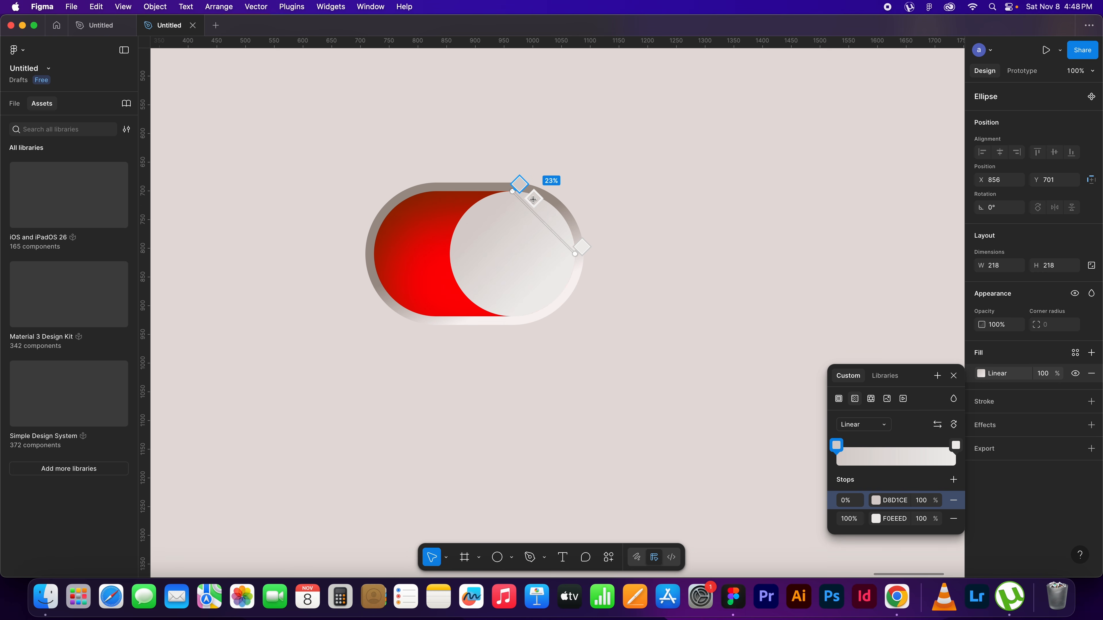
left_click_drag(512, 191, 450, 251)
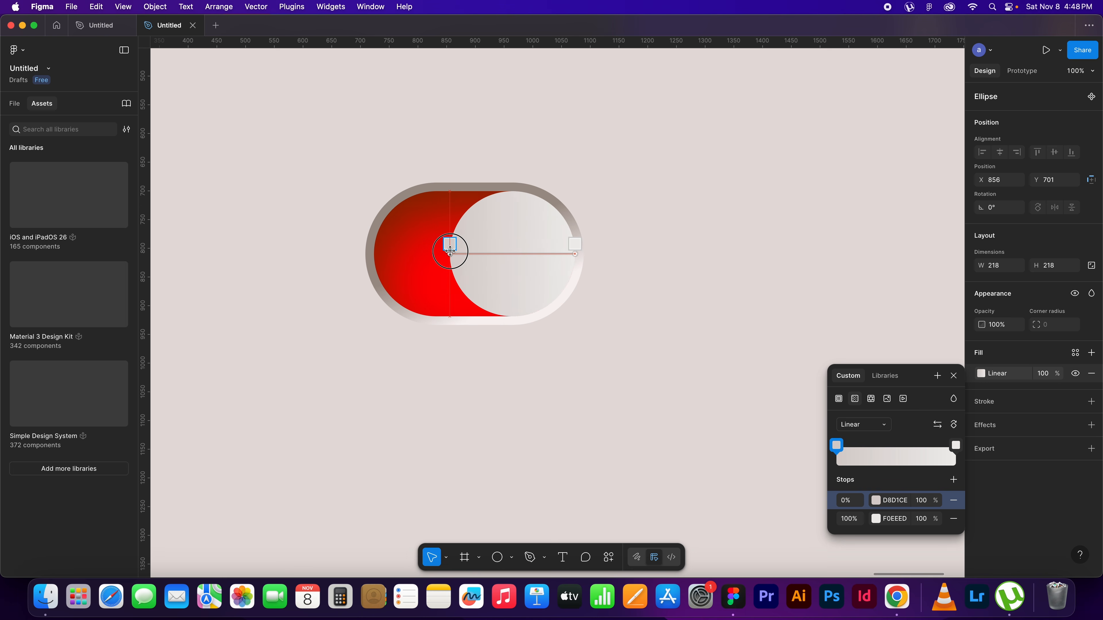
left_click_drag(449, 251, 450, 251)
Add an inner shadow effect to the circular knob
left_click(1091, 424)
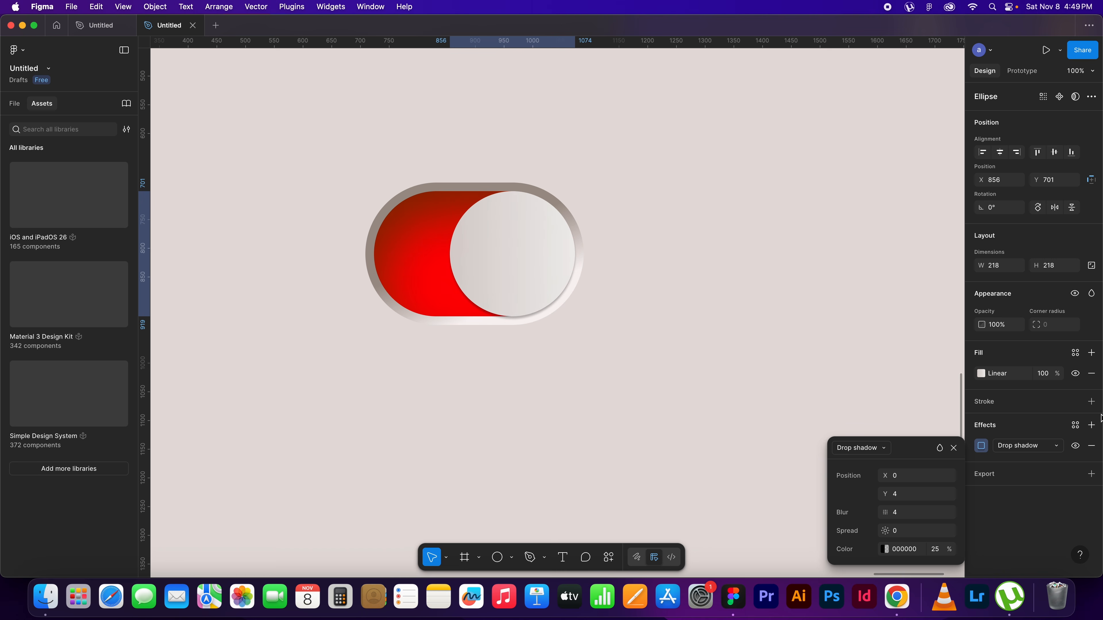
left_click(886, 449)
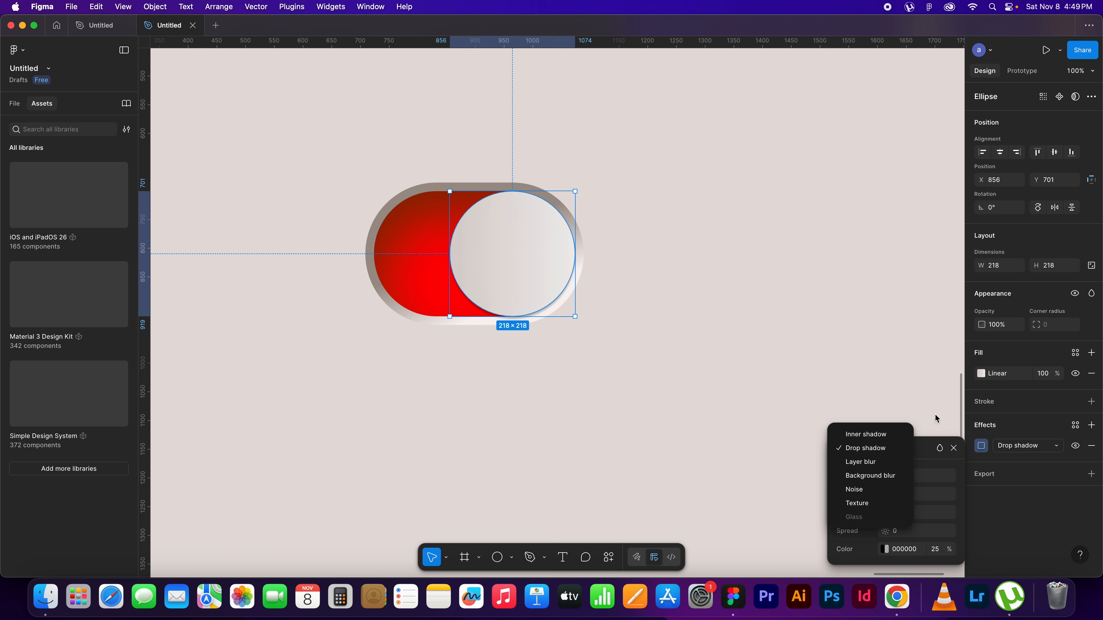
left_click(865, 431)
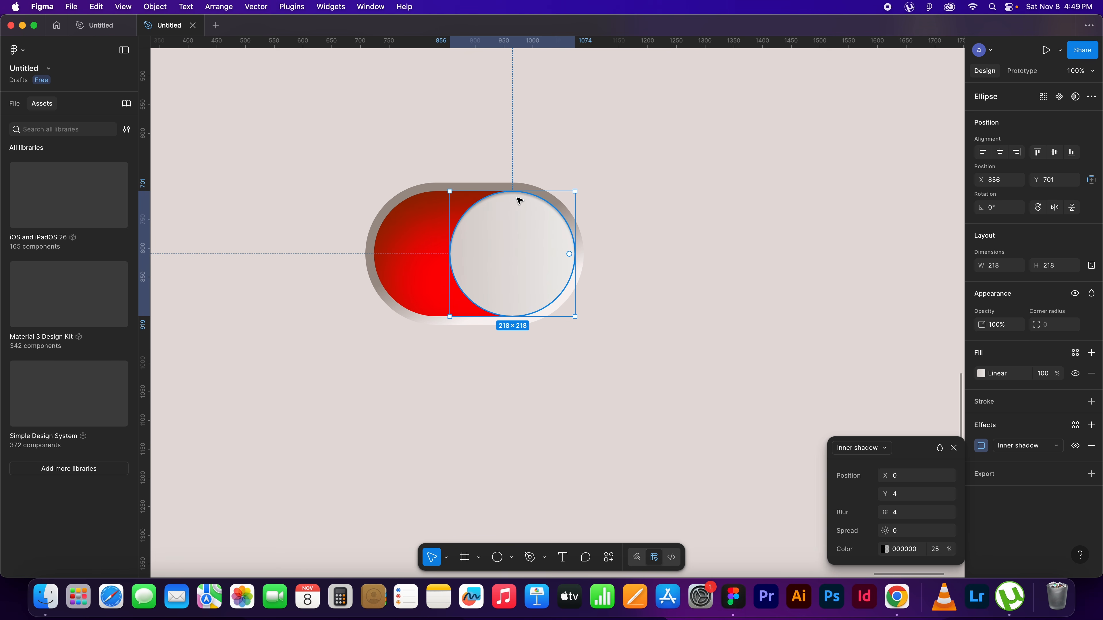
left_click(898, 474)
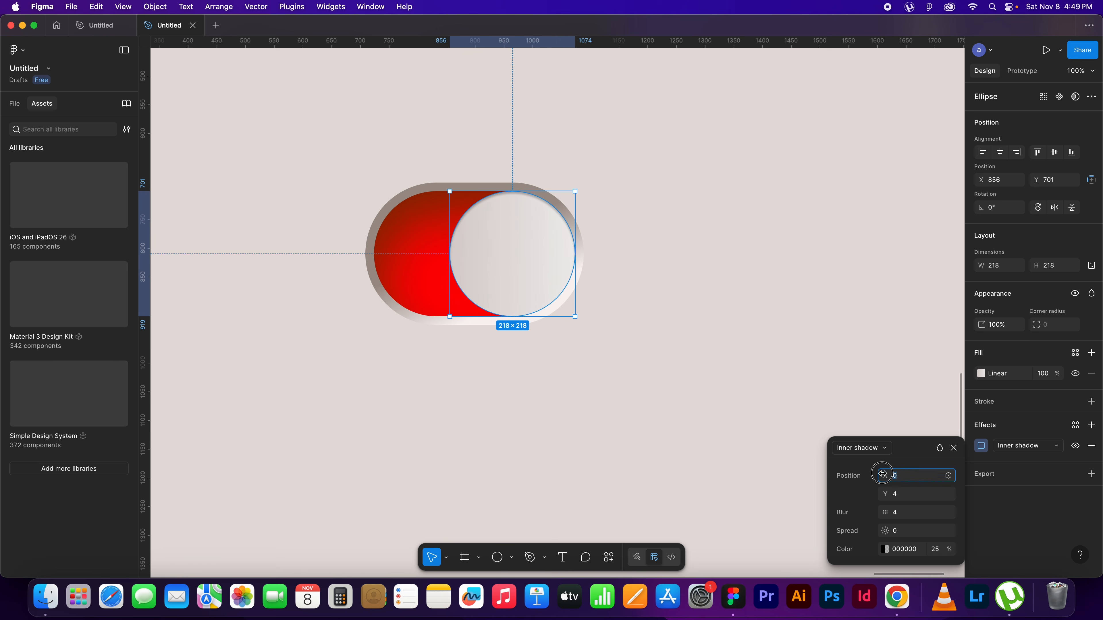
left_click_drag(876, 471, 870, 471)
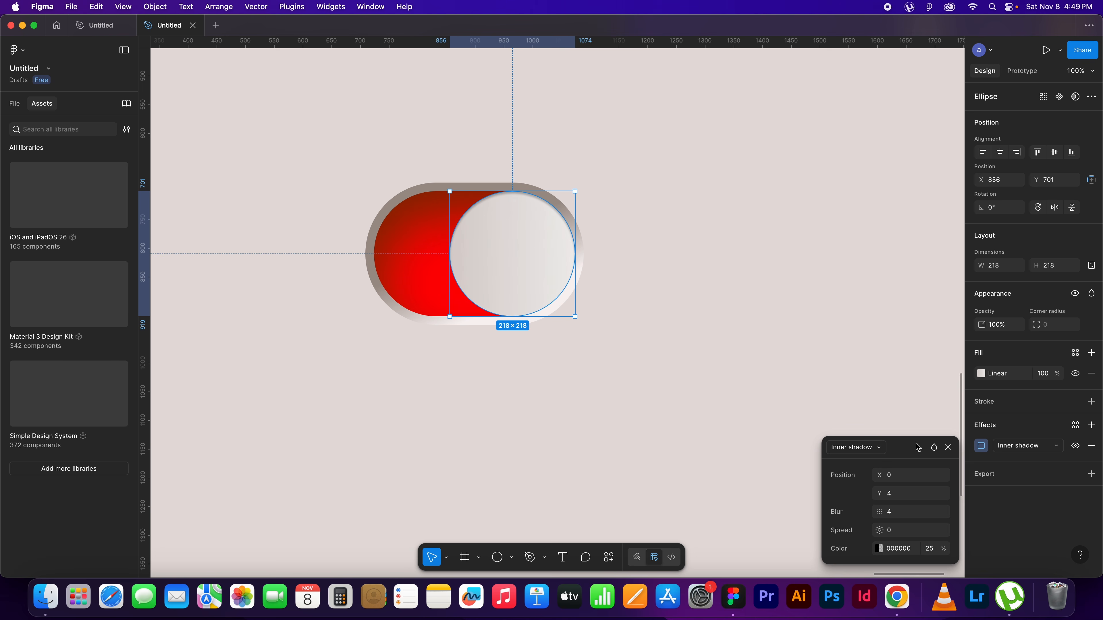
Set the knob's inner shadow to X -3, Y 0 and a blur of 0
left_click(897, 477)
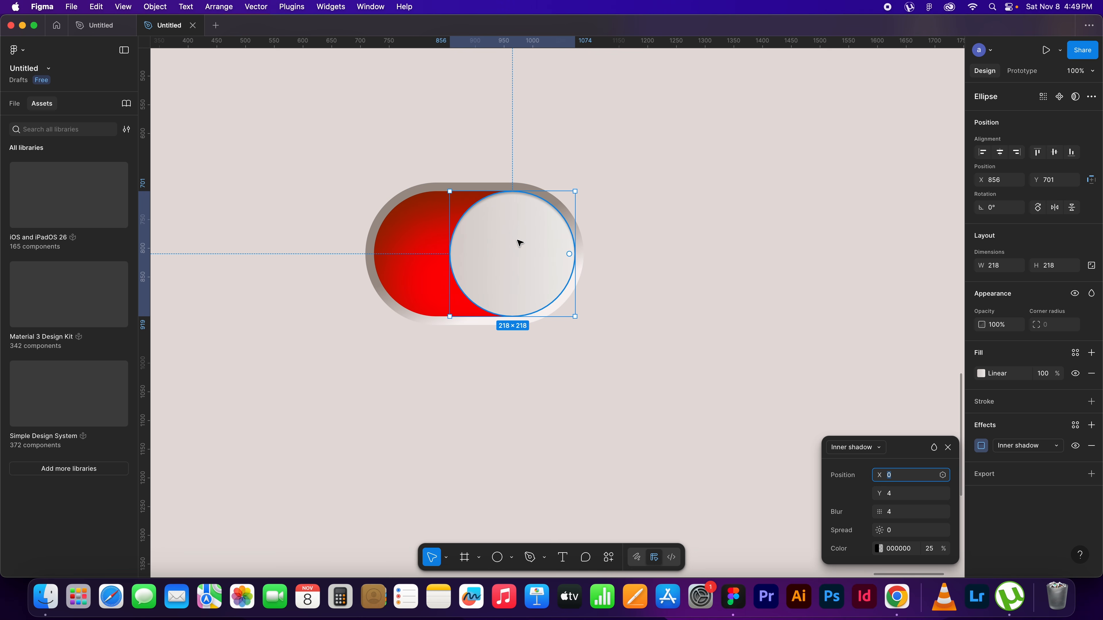
left_click(901, 477)
left_click_drag(892, 476, 884, 475)
left_click(900, 495)
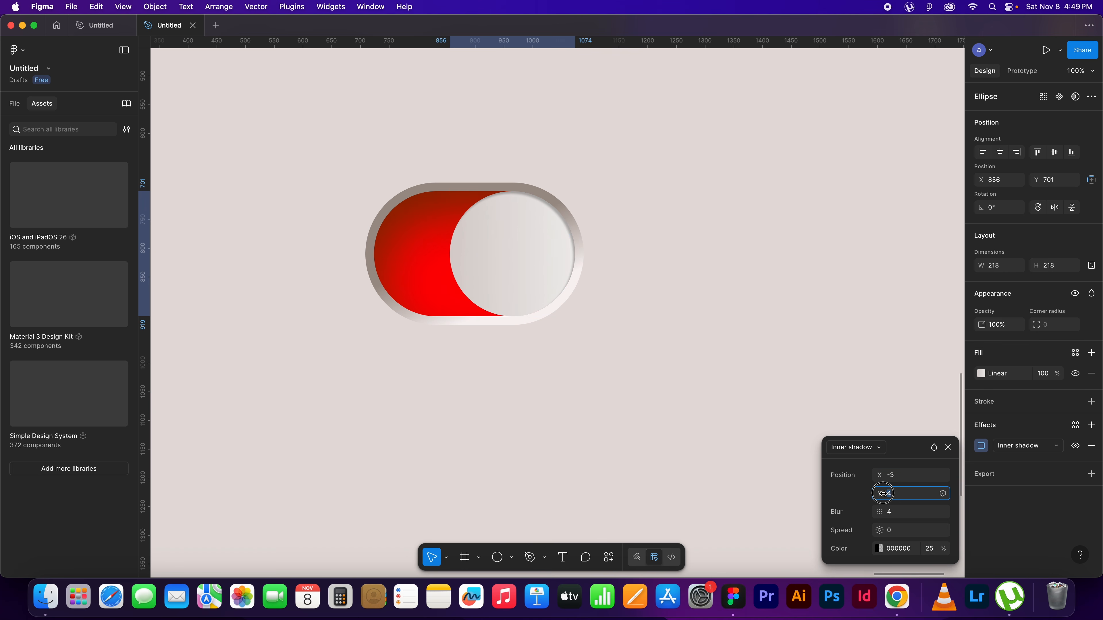
key("Return")
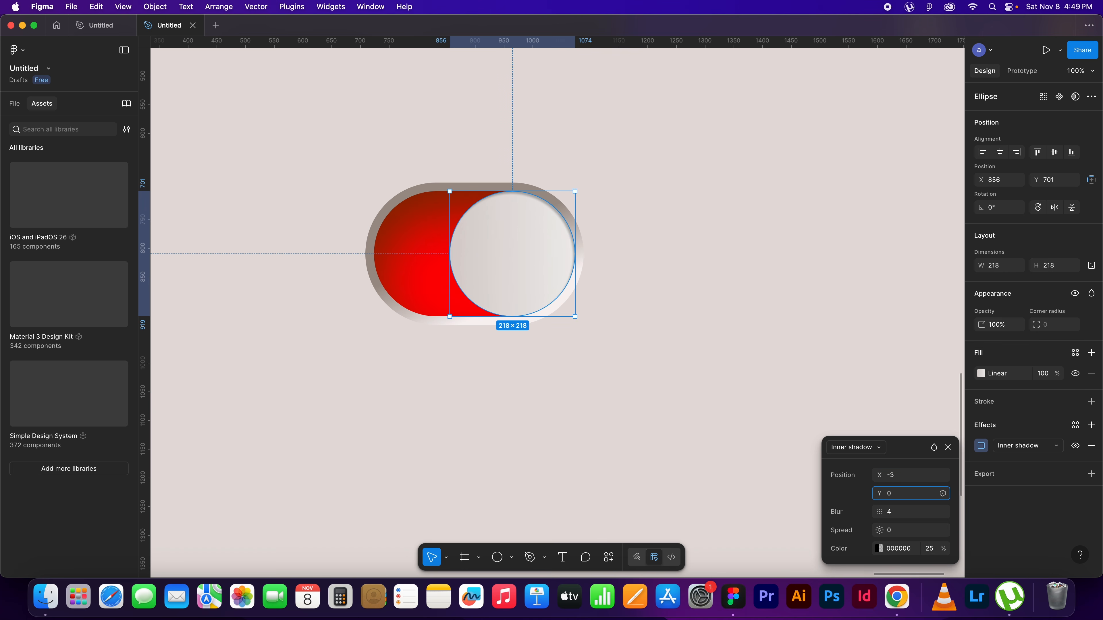
left_click(889, 512)
type("0")
key("Return")
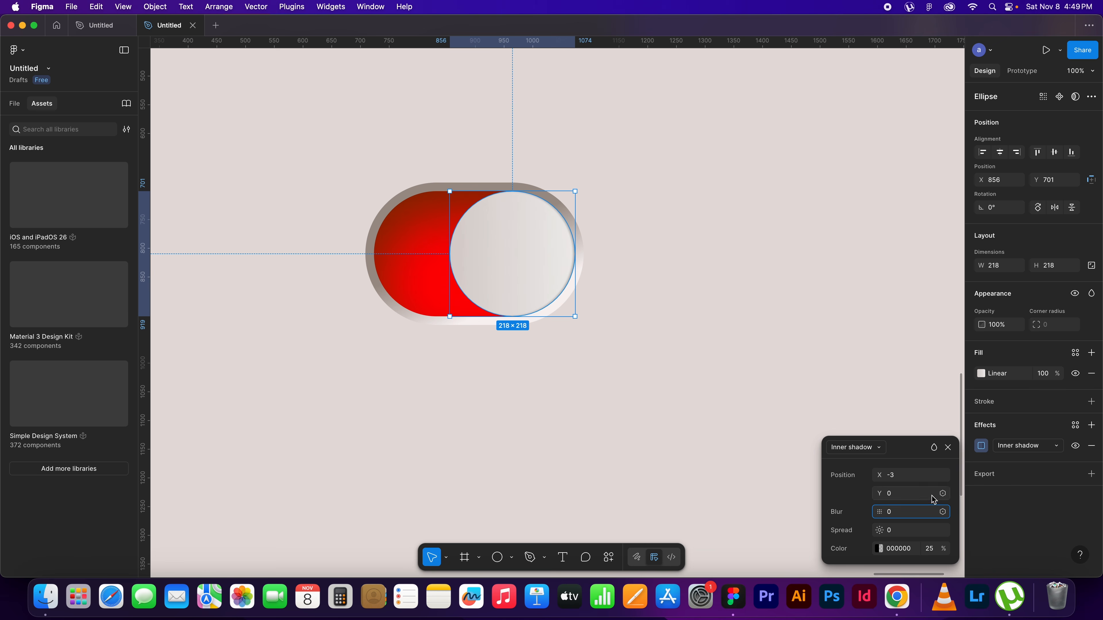
Set the spread of the circular knob's inner shadow to 1
left_click(906, 531)
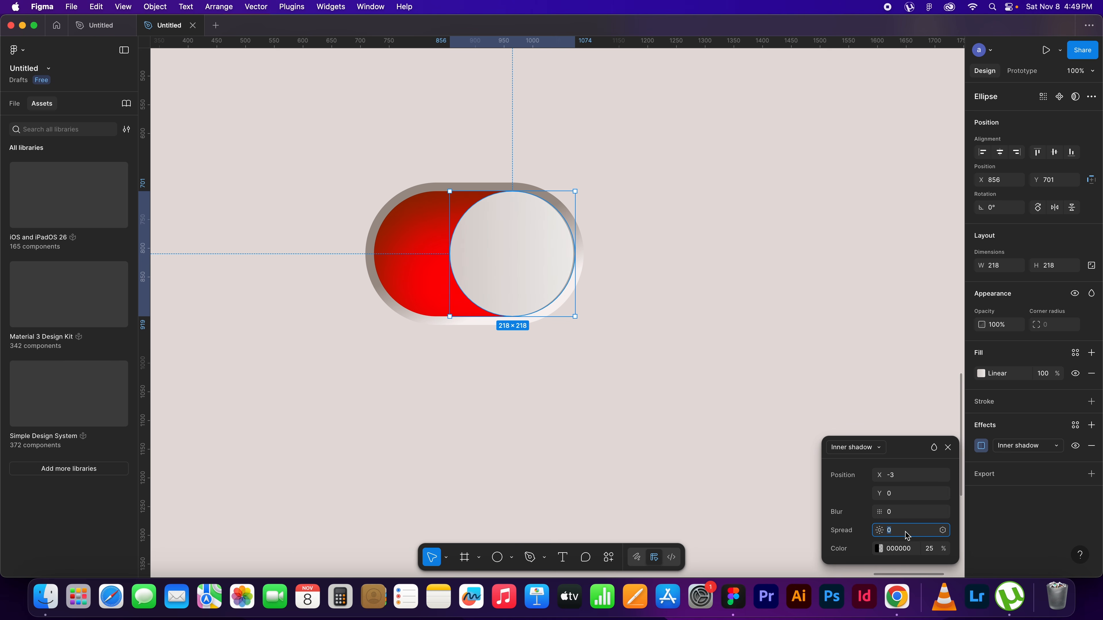
left_click_drag(869, 533, 860, 534)
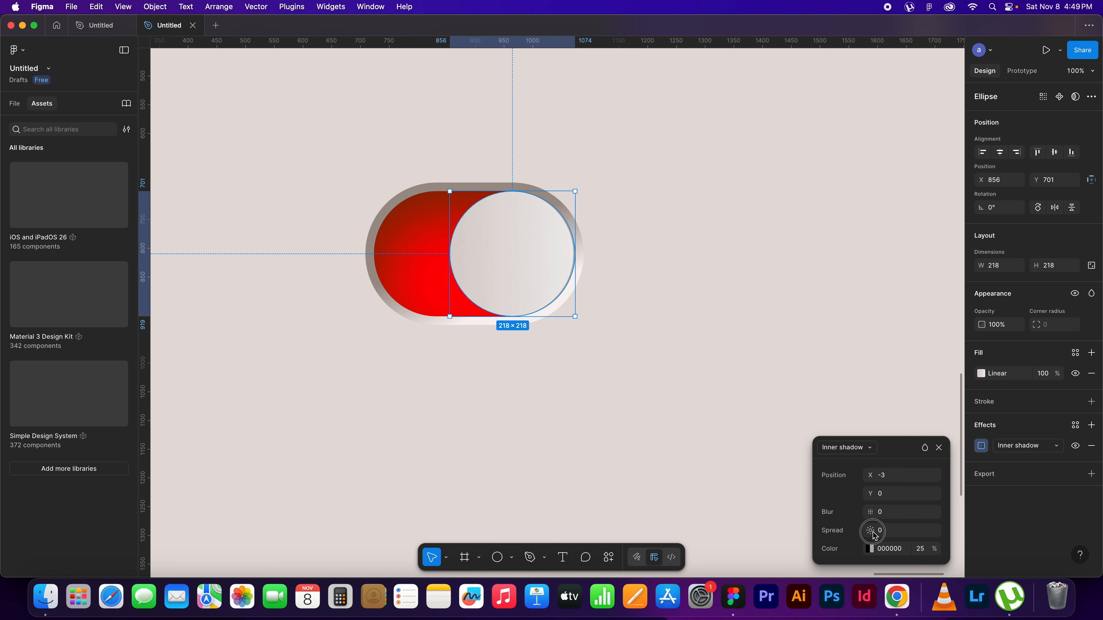
left_click(889, 532)
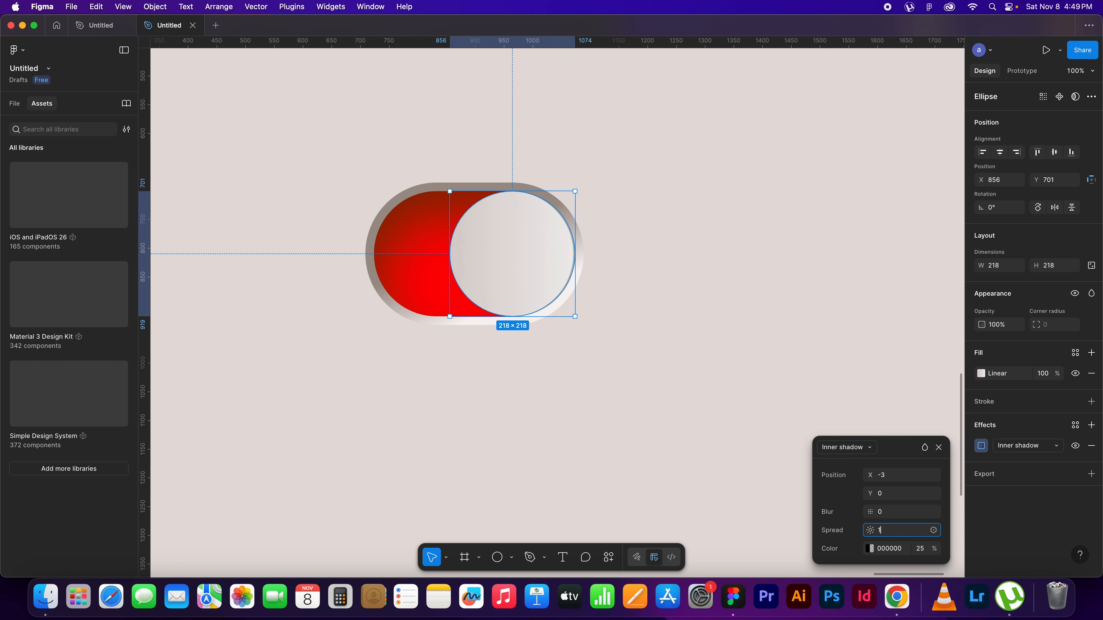
left_click(592, 240)
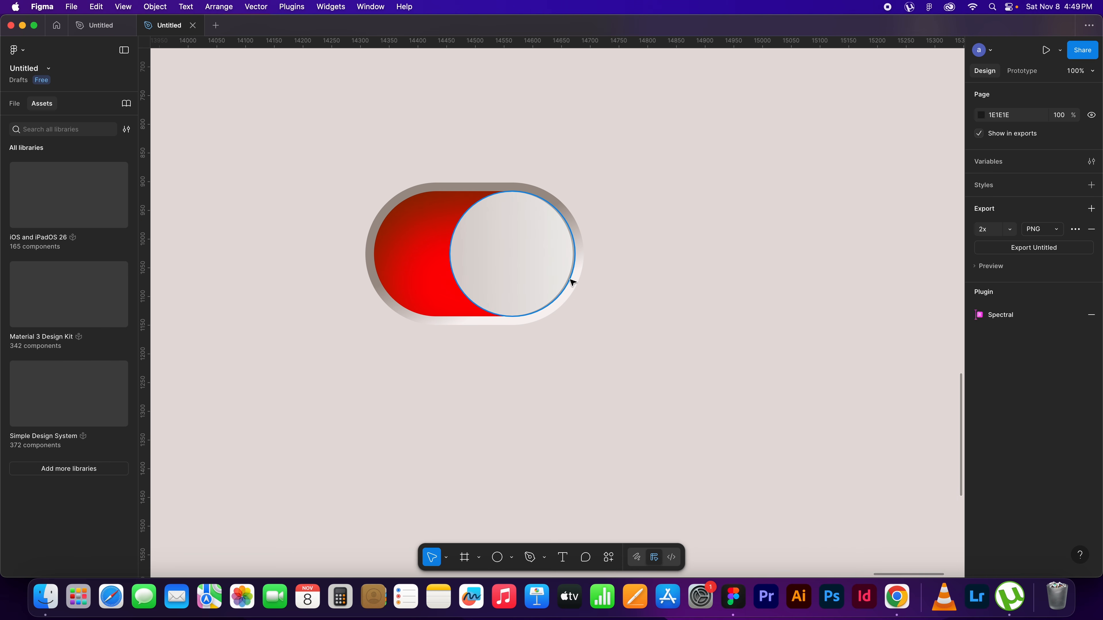
scroll(572, 282, "up", 5)
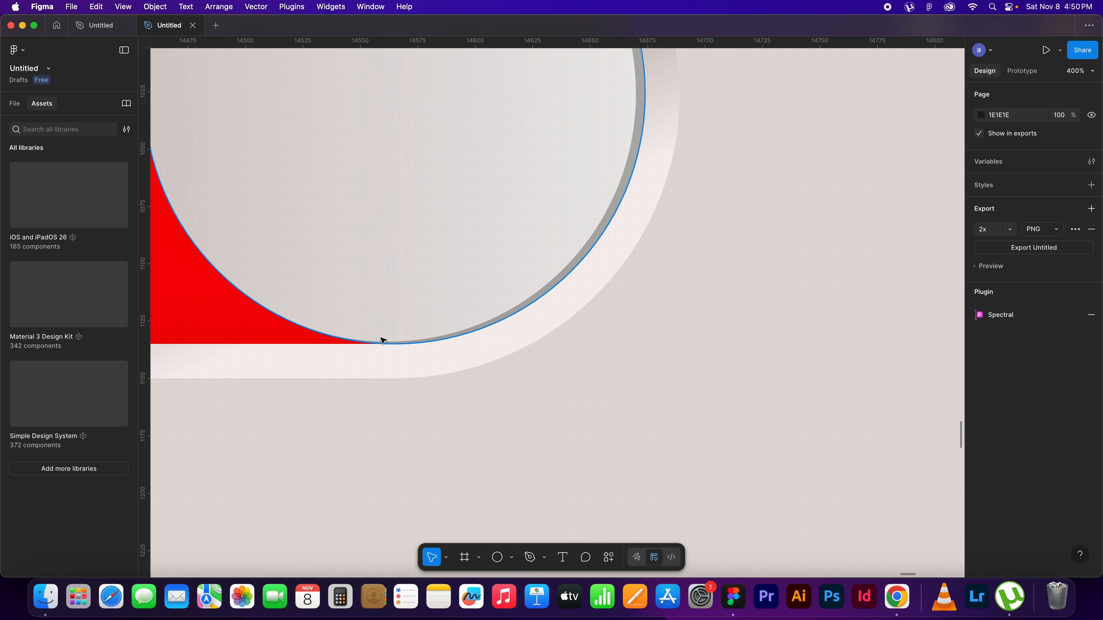
left_click_drag(639, 128, 743, 279)
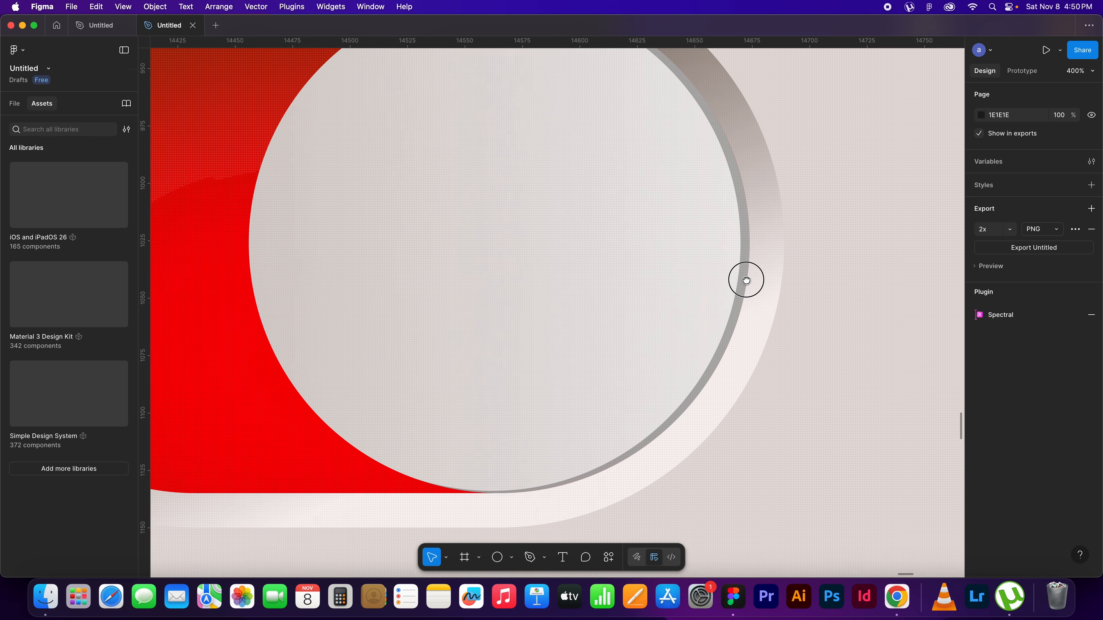
Change the color opacity of the circular knob's black inner shadow
left_click(654, 283)
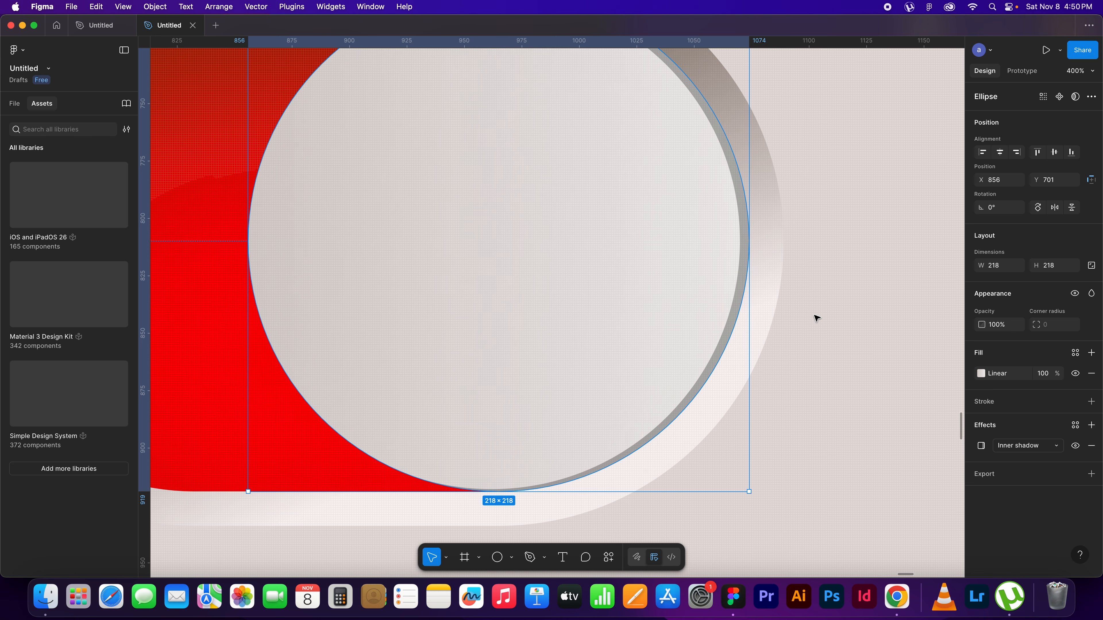
key("shift+0")
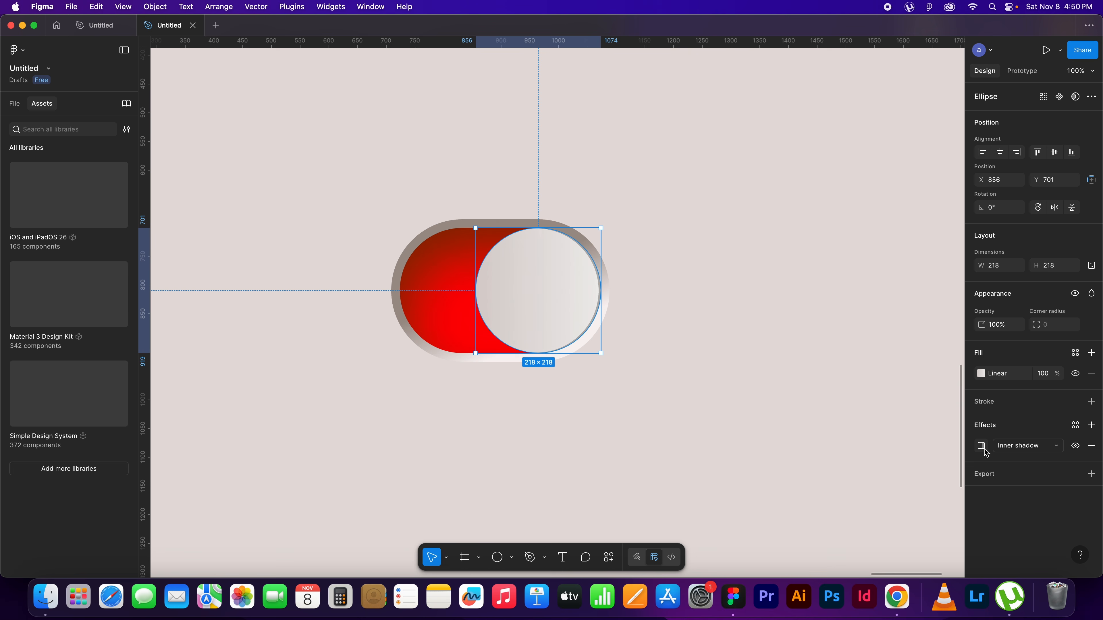
left_click(981, 446)
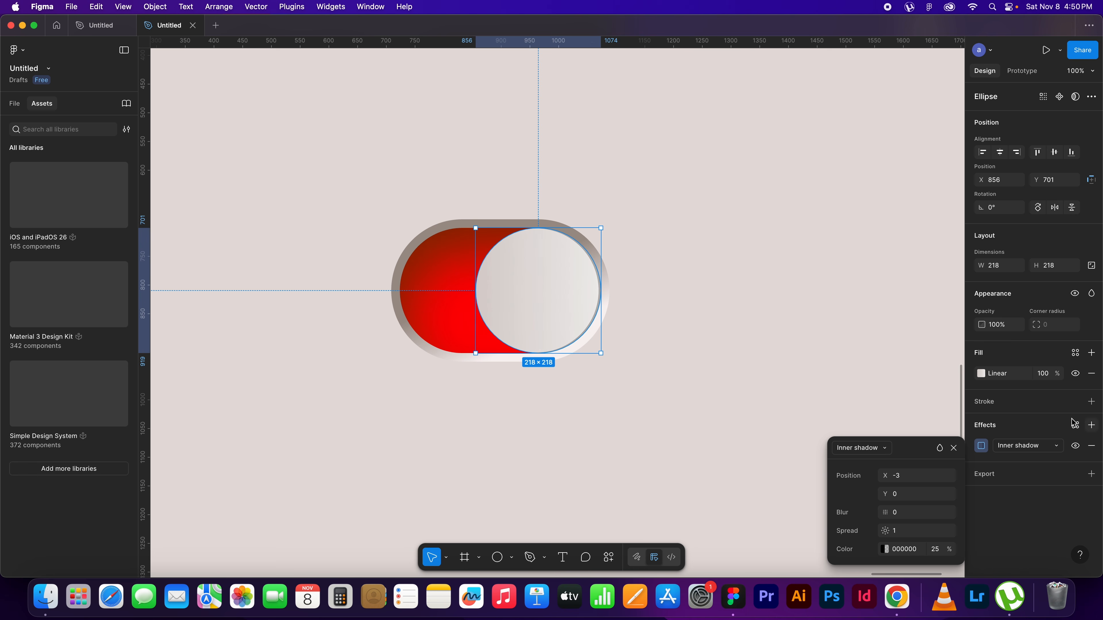
left_click(935, 550)
type("30")
key("Return")
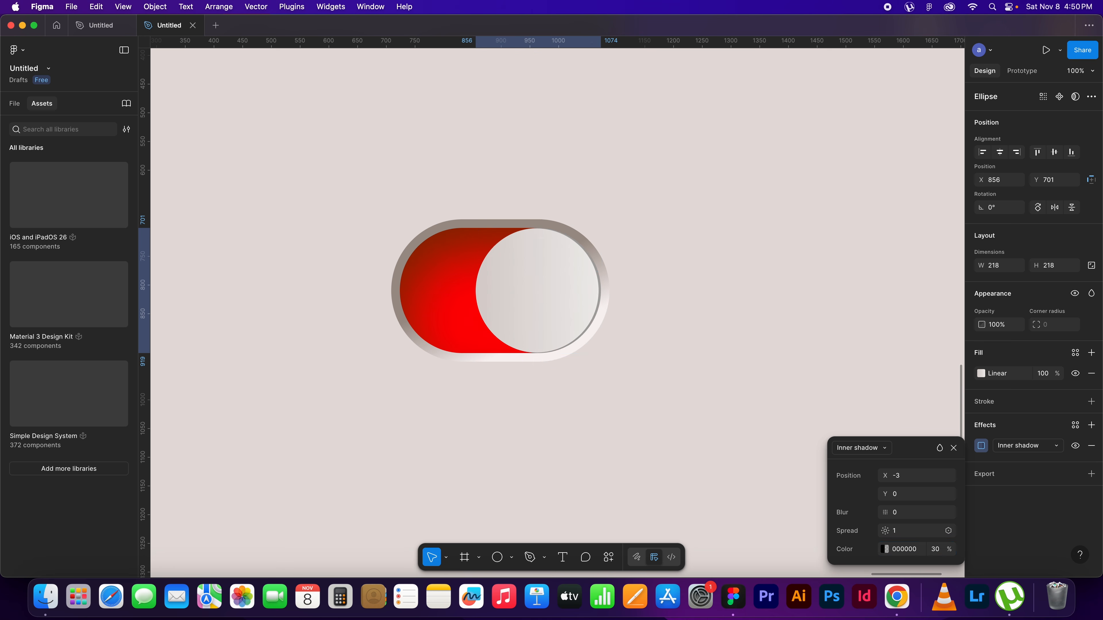
left_click(953, 448)
left_click(715, 332)
Widen the red pill base to 452 by stretching its left edge outward, keeping the height at 248
left_click_drag(587, 375, 697, 401)
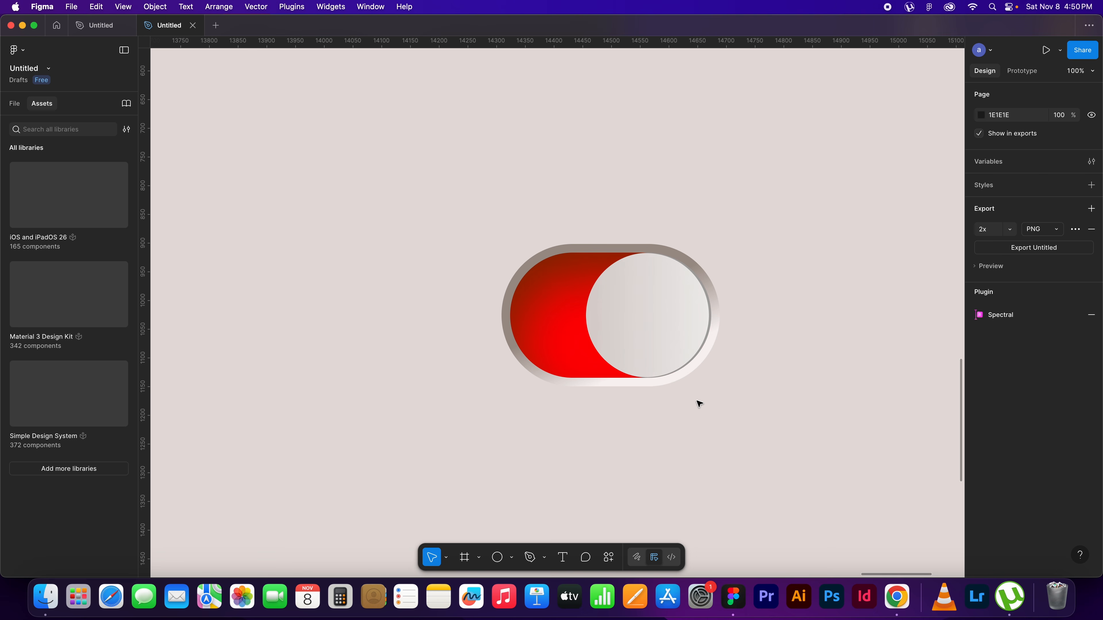
left_click(538, 309)
left_click_drag(499, 321, 460, 327)
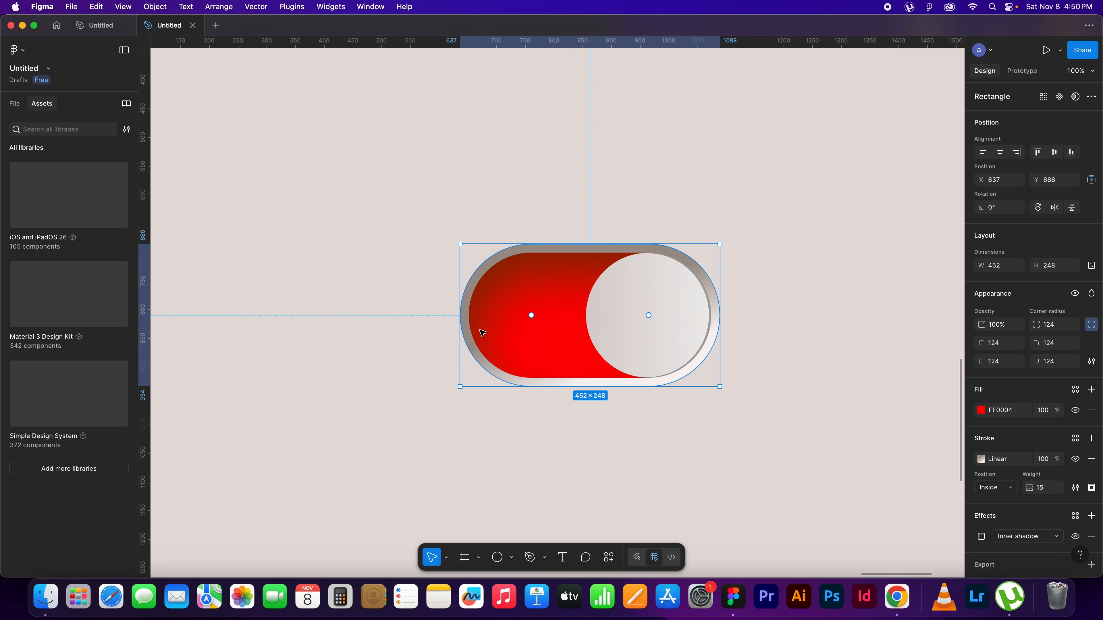
left_click(765, 379)
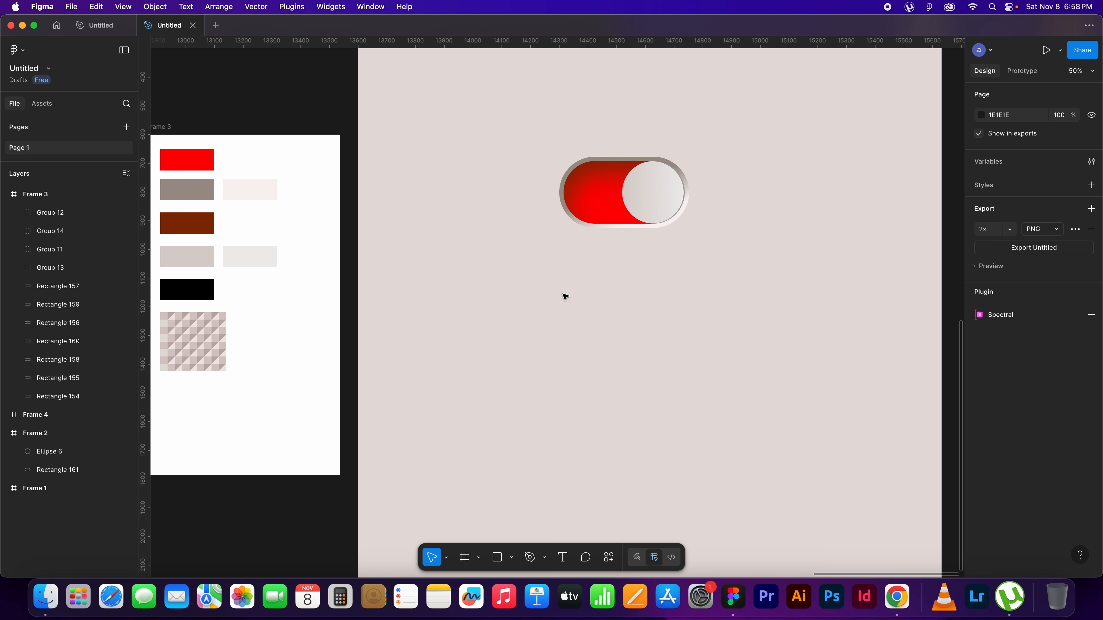
Draw a 64 × 64 square on the beige frame, below and to the left of the toggle
key("super+equal")
left_click_drag(274, 335, 524, 372)
left_click_drag(660, 357, 830, 272)
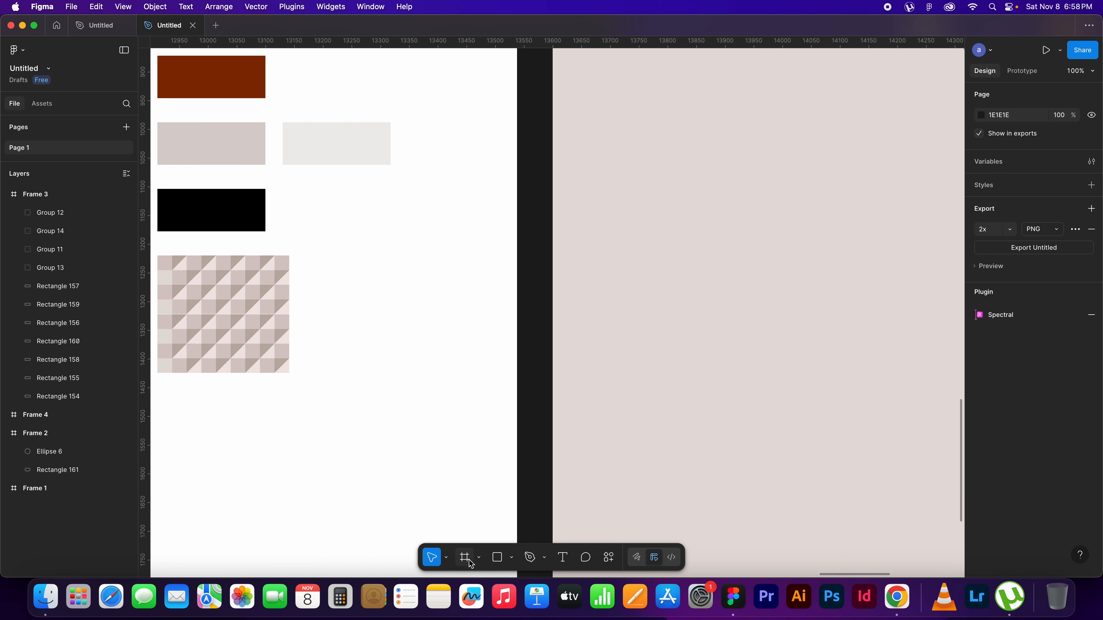
left_click(512, 564)
left_click(538, 451)
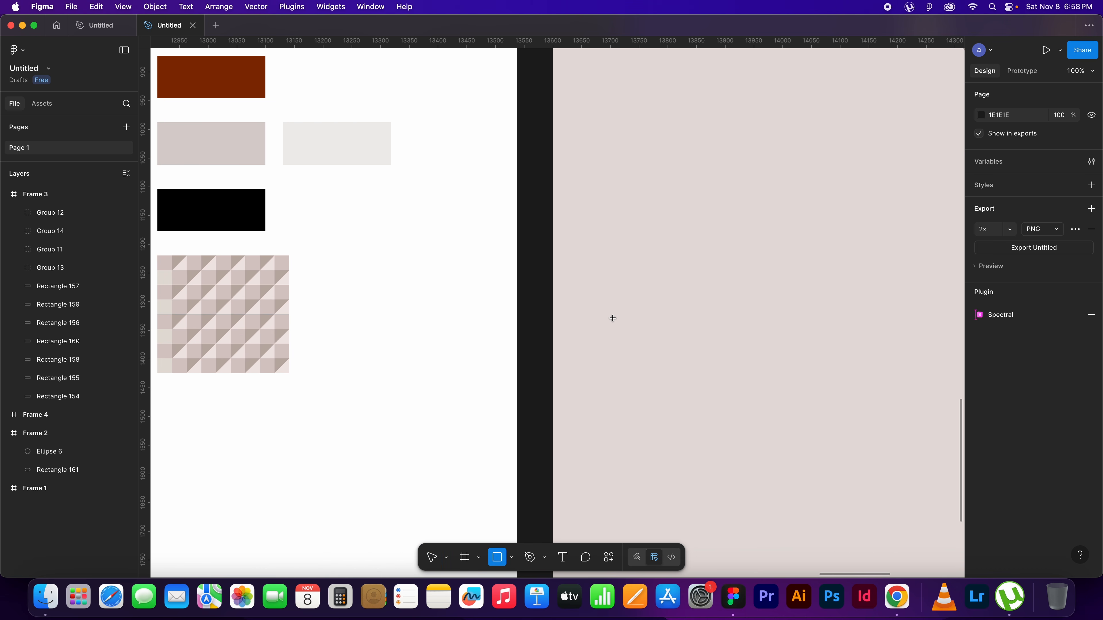
left_click_drag(632, 253, 668, 290)
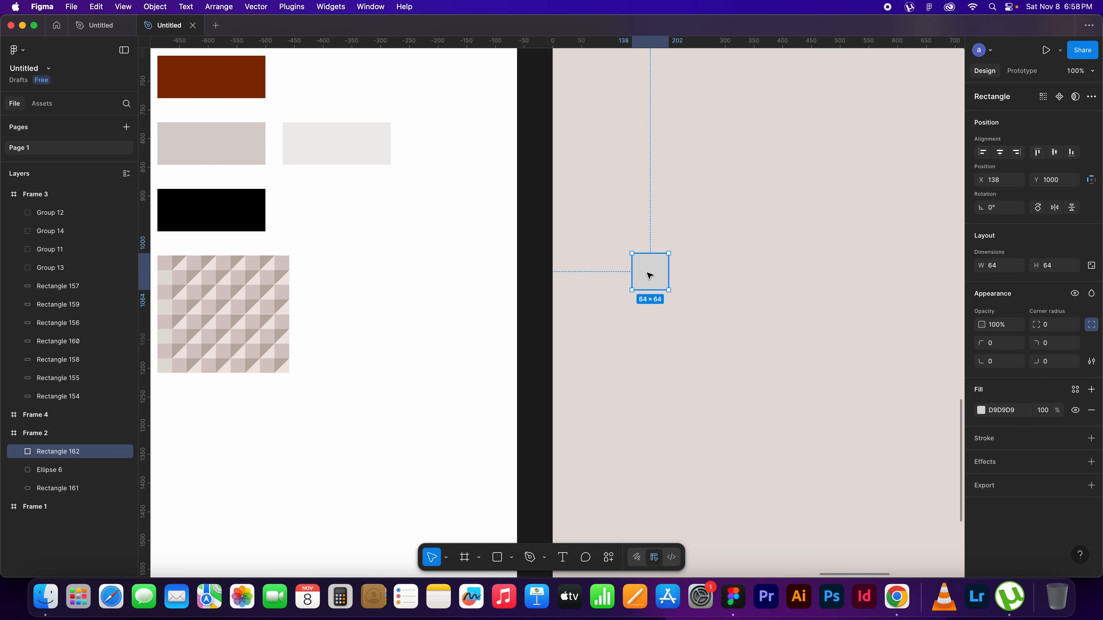
Duplicate the square flush against its right side and reshape the copy into a triangle by moving its bottom-right corner point onto the top-right one
left_click_drag(650, 272, 686, 274)
double_click(692, 277)
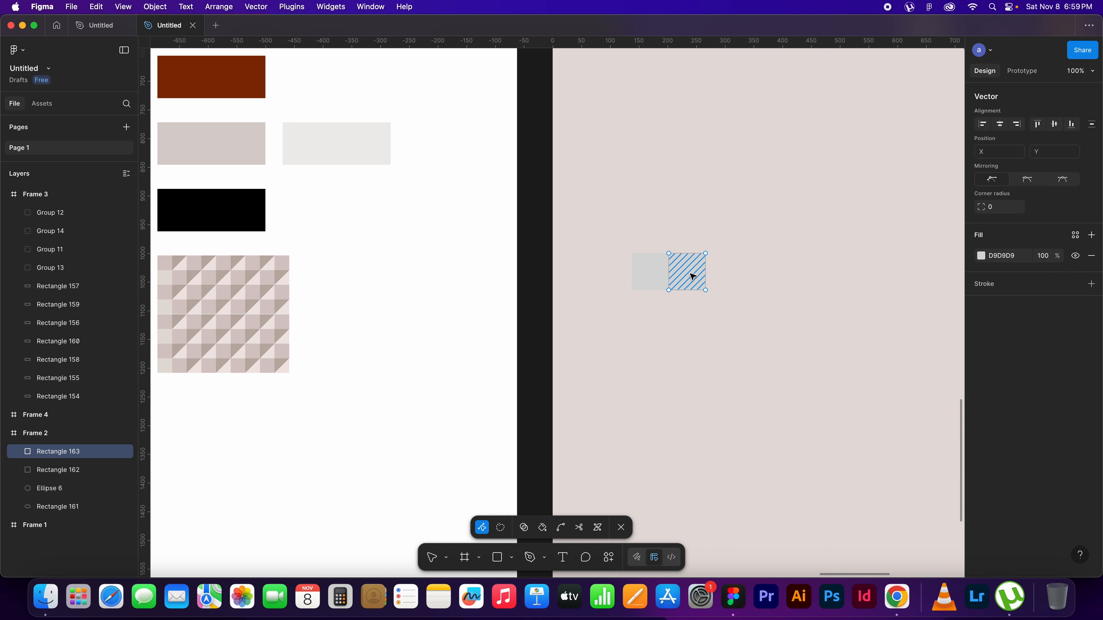
left_click_drag(705, 290, 705, 253)
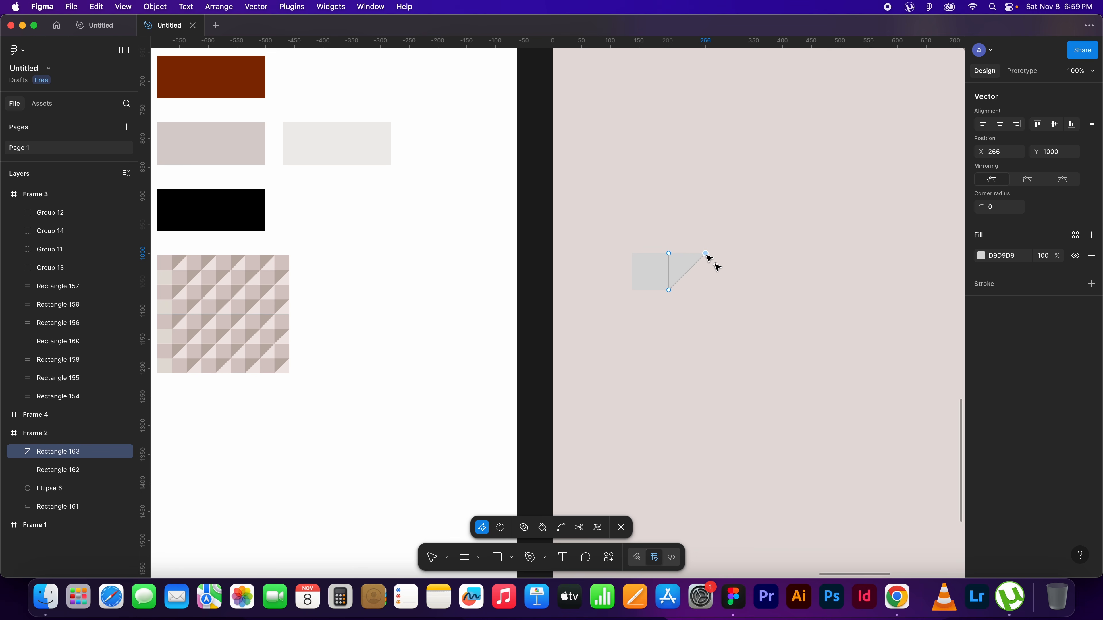
left_click(739, 299)
key("Escape")
left_click(750, 301)
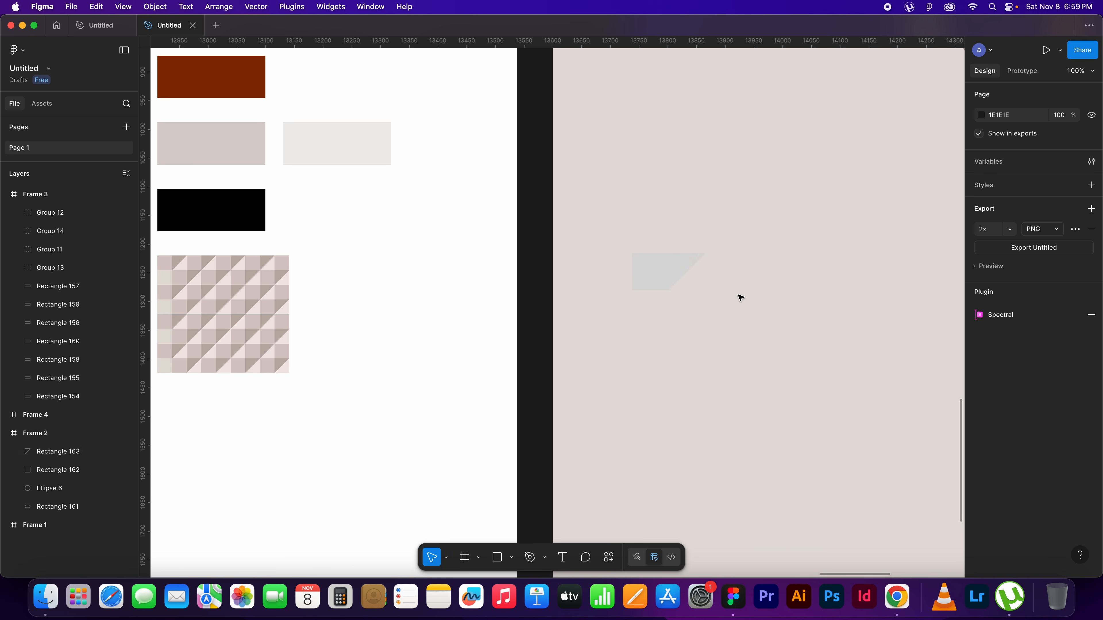
Duplicate the triangle, rotate the copy to 180°, and fit it against the original to complete the second square
left_click(692, 265)
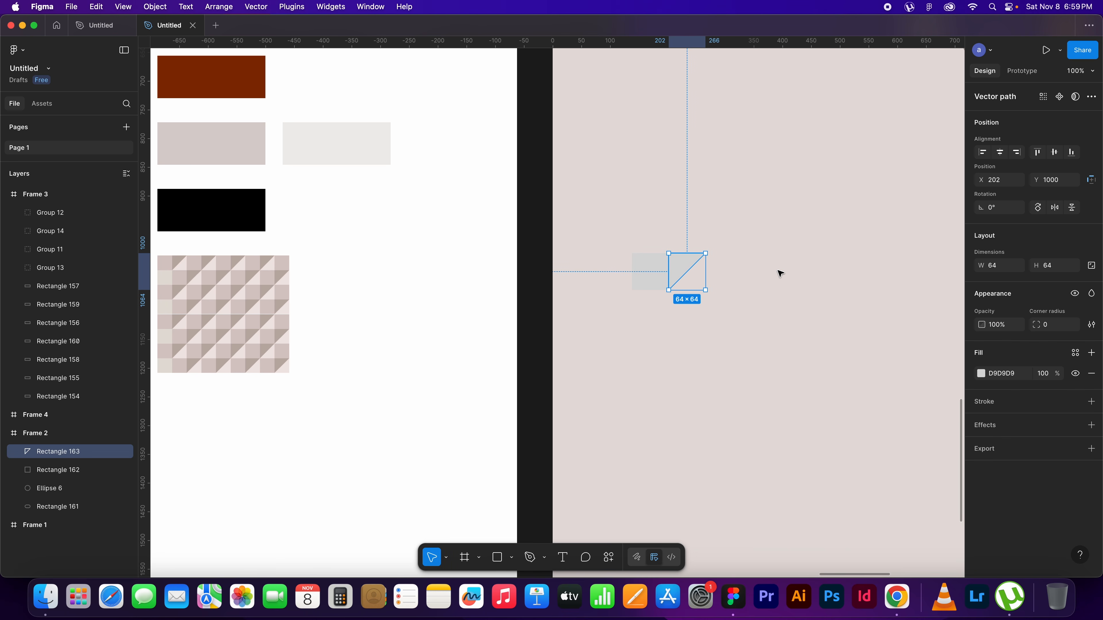
key("super+d")
left_click_drag(690, 267, 665, 277)
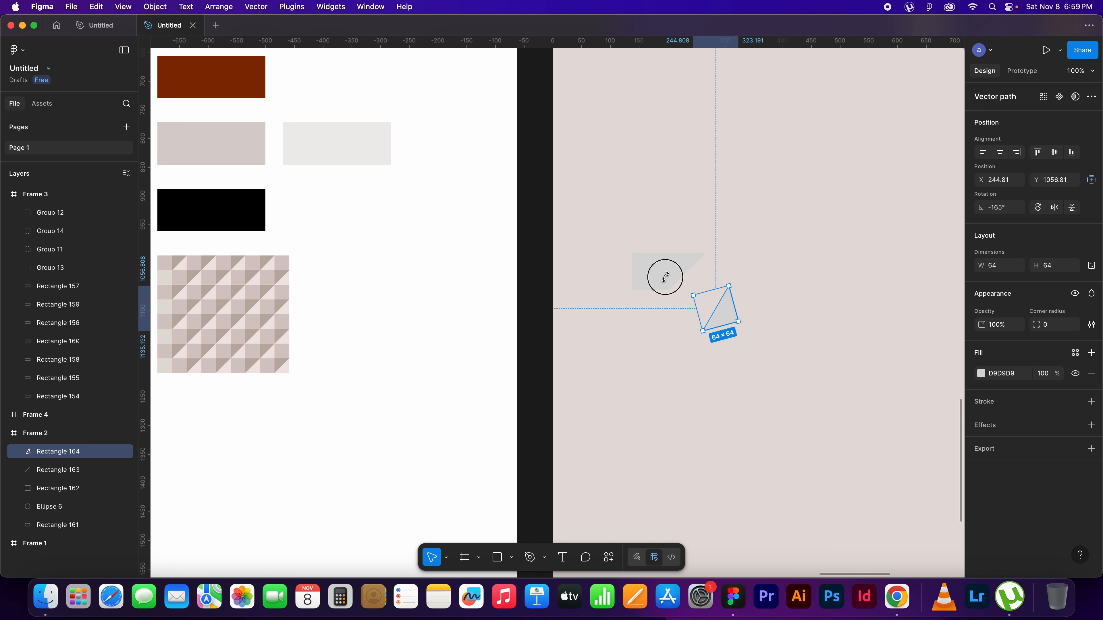
left_click_drag(733, 287, 698, 279)
left_click(818, 306)
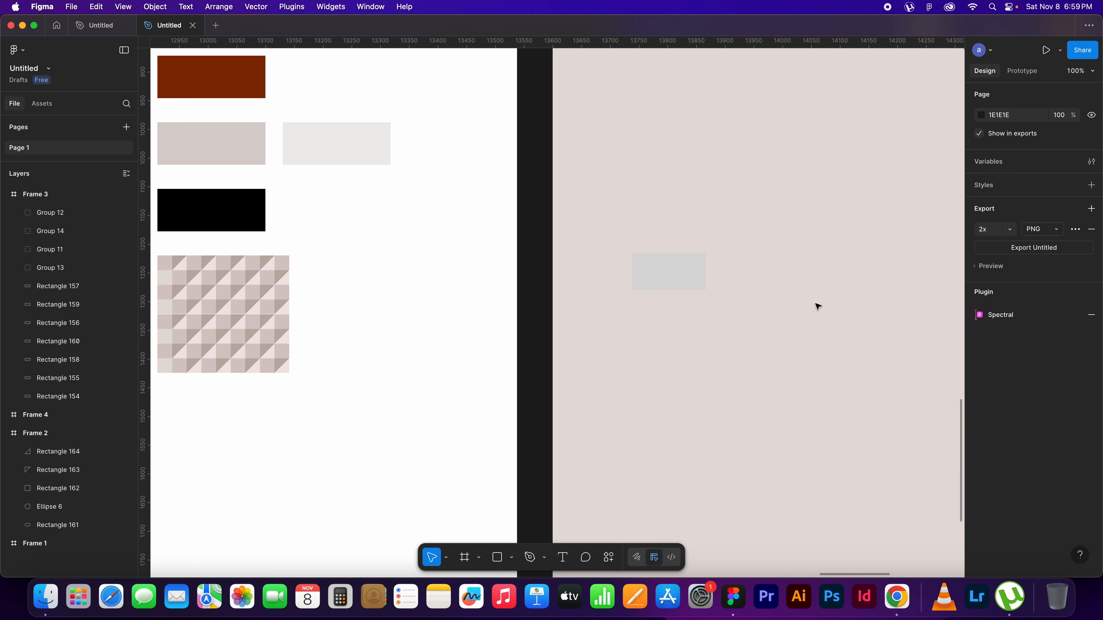
Fill the left square with D8CAC7, sampled from the reference pattern in the palette frame
left_click(647, 277)
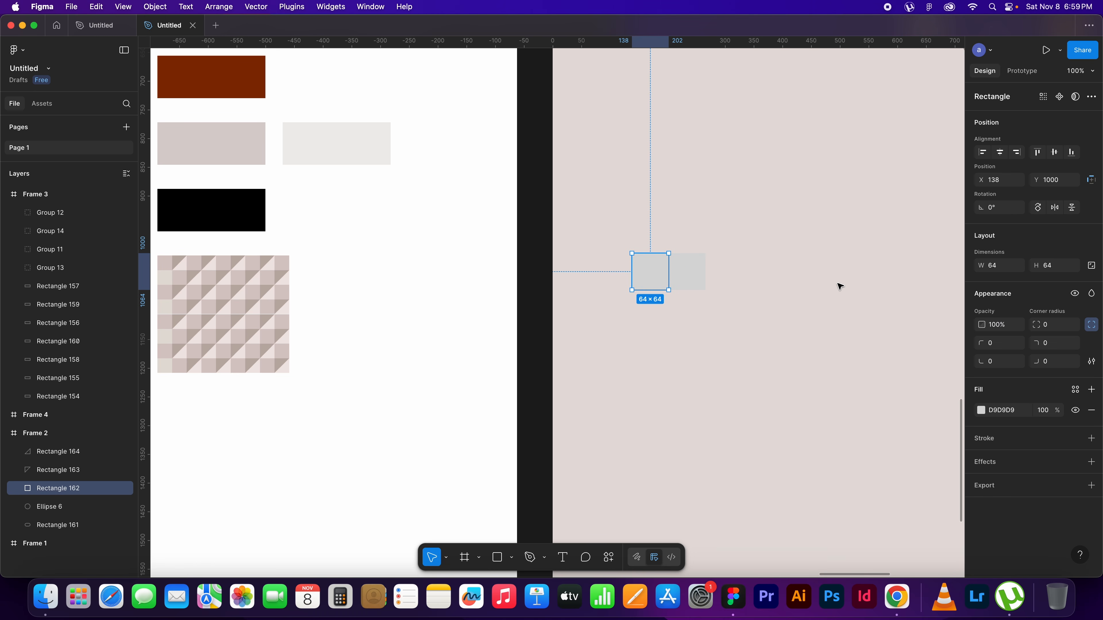
key("i")
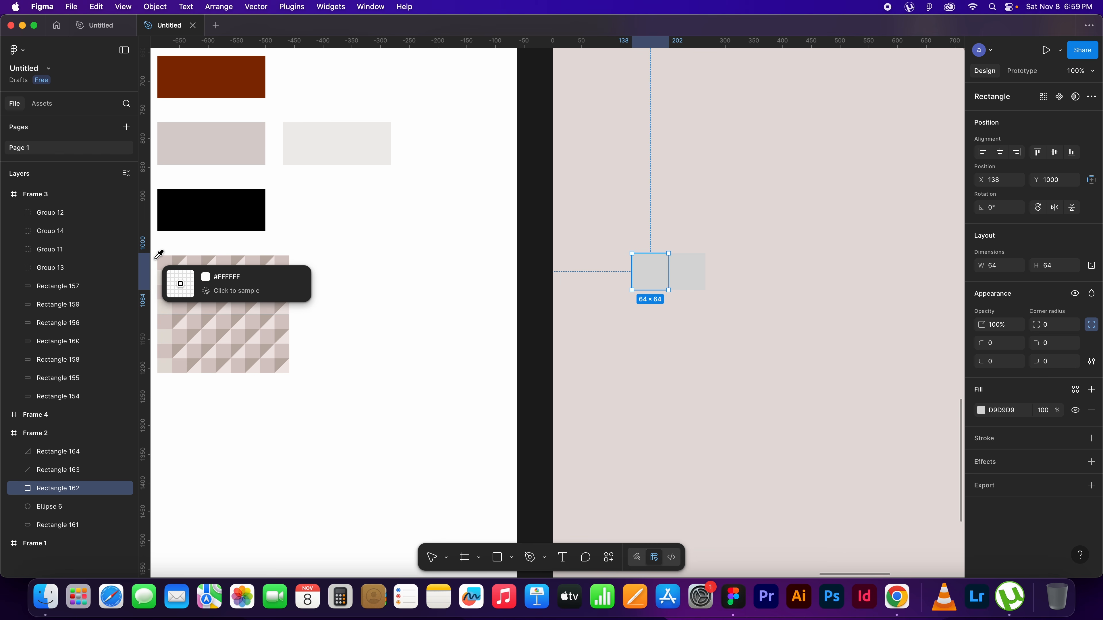
left_click(169, 257)
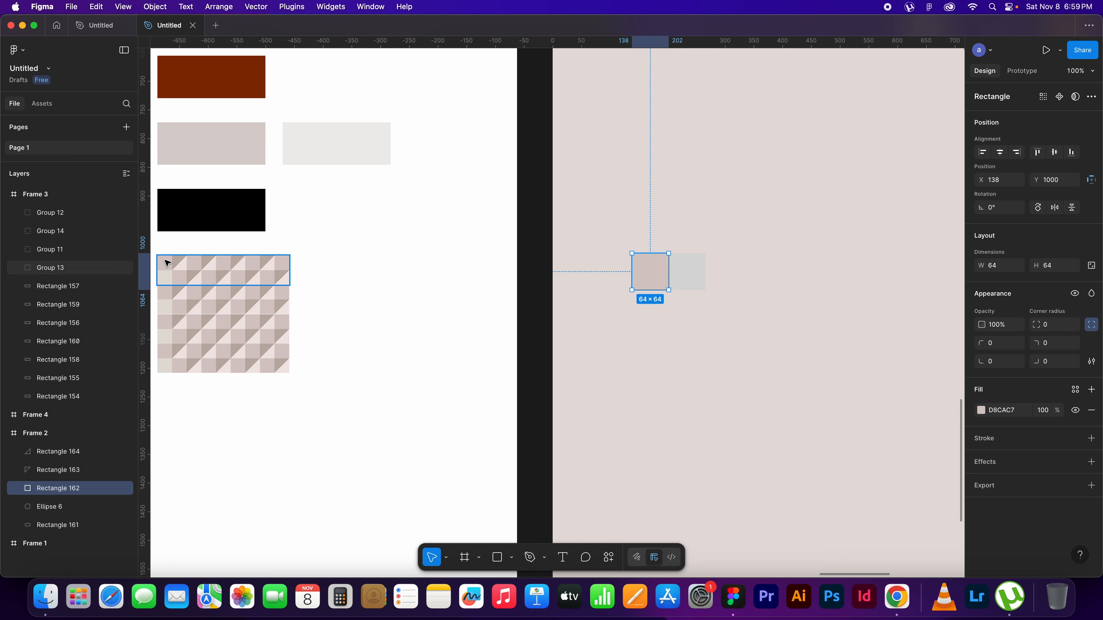
Fill the upper-left triangle with BEAFA8, sampled from the dark triangle of the reference pattern
left_click(679, 266)
key("i")
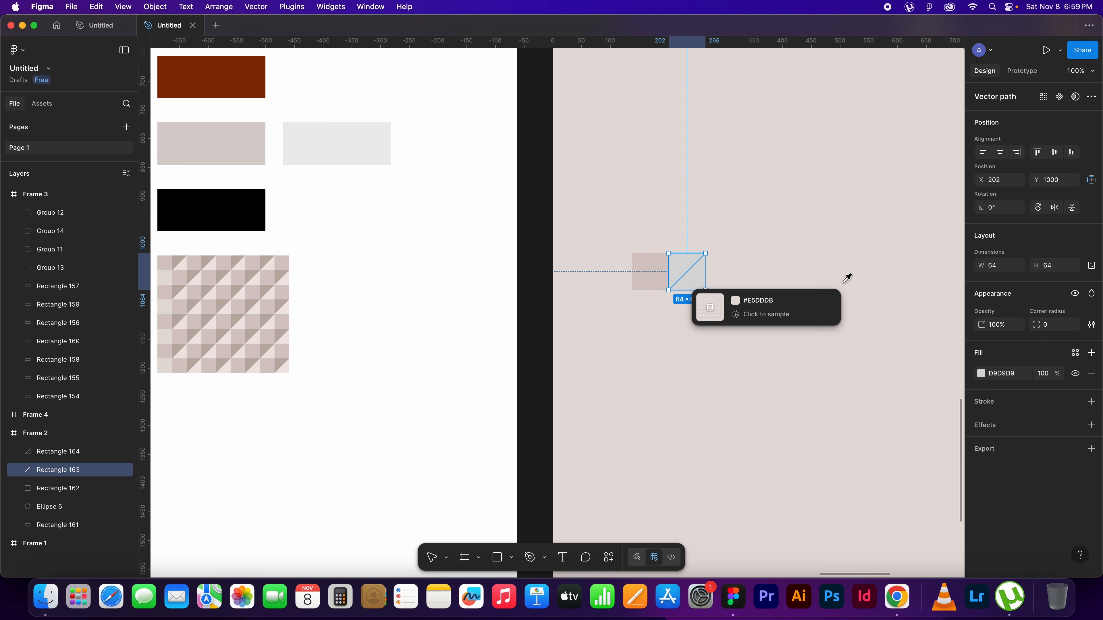
left_click(181, 255)
left_click(748, 288)
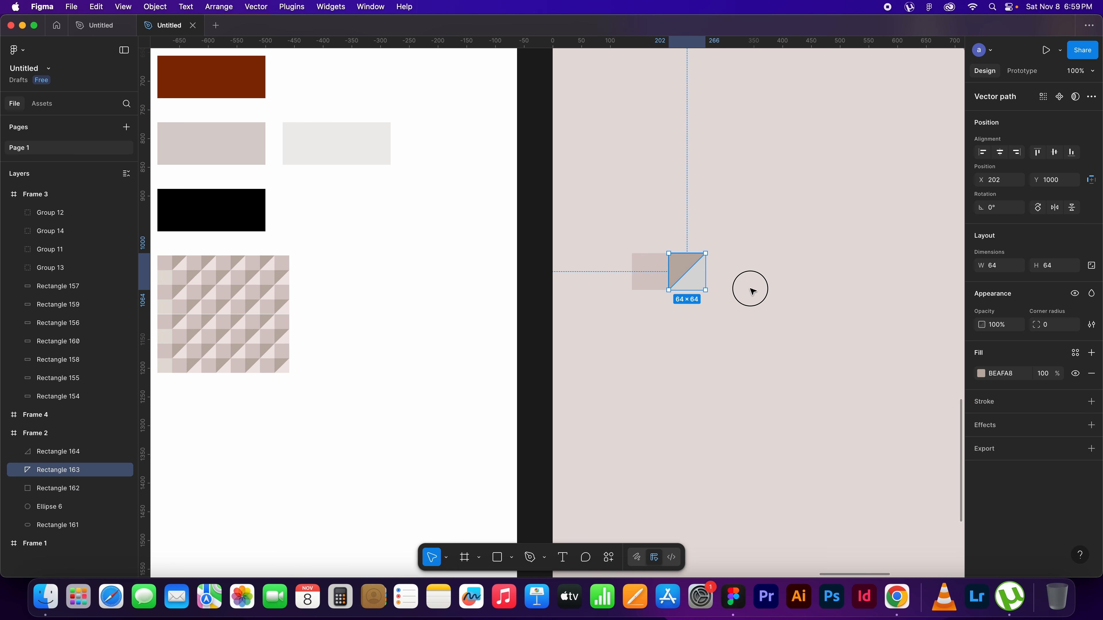
Fill the lower-right triangle with F0E6E4, sampled from the light triangle of the reference pattern
left_click(700, 283)
key("i")
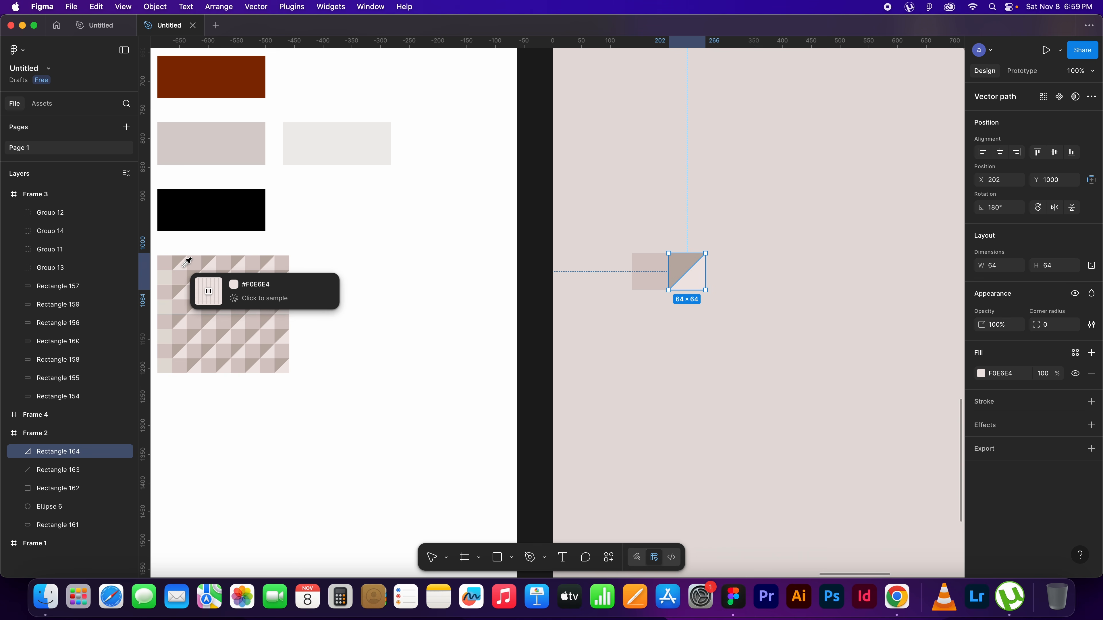
left_click(191, 260)
left_click(774, 341)
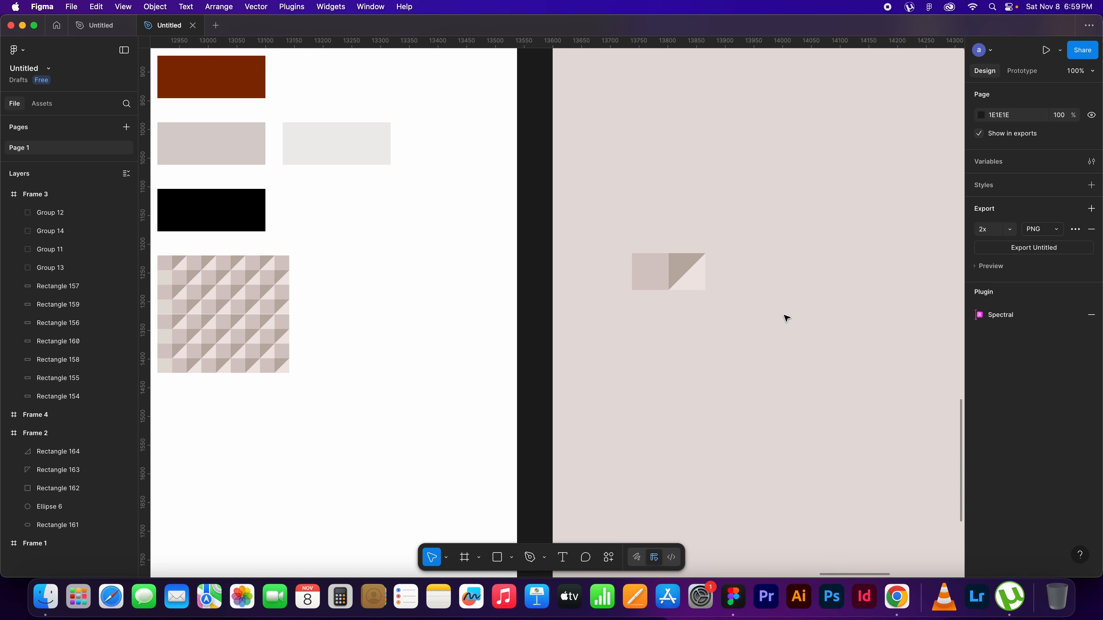
Duplicate the tile made of the square and two triangles end to end to form a row of four tiles
left_click_drag(765, 309, 649, 291)
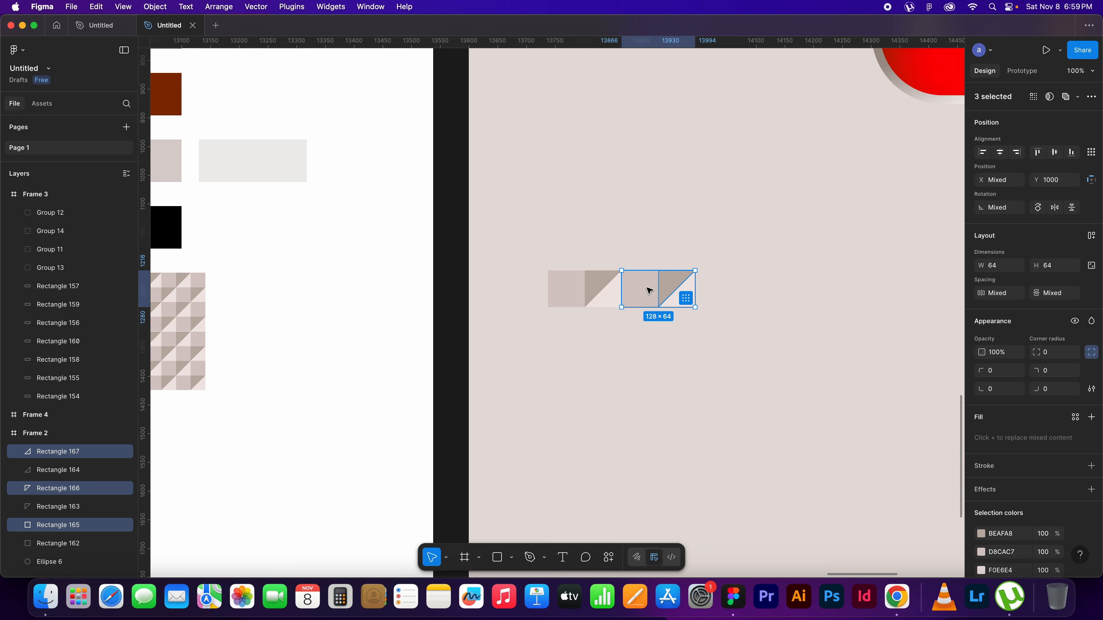
left_click_drag(643, 293, 716, 290, "alt")
left_click_drag(783, 314, 684, 323)
left_click_drag(618, 298, 695, 300, "alt")
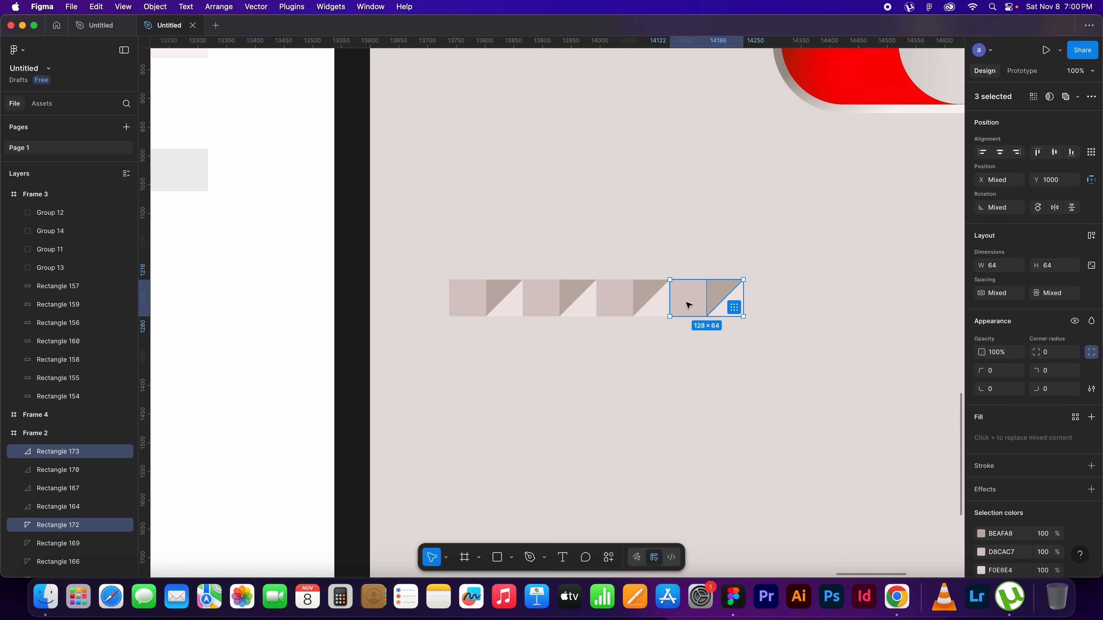
Duplicate three of the tiles onto the right end of the row, extending it to seven tiles, 896 × 64
left_click_drag(743, 345, 759, 296)
scroll(825, 362, "right", 5)
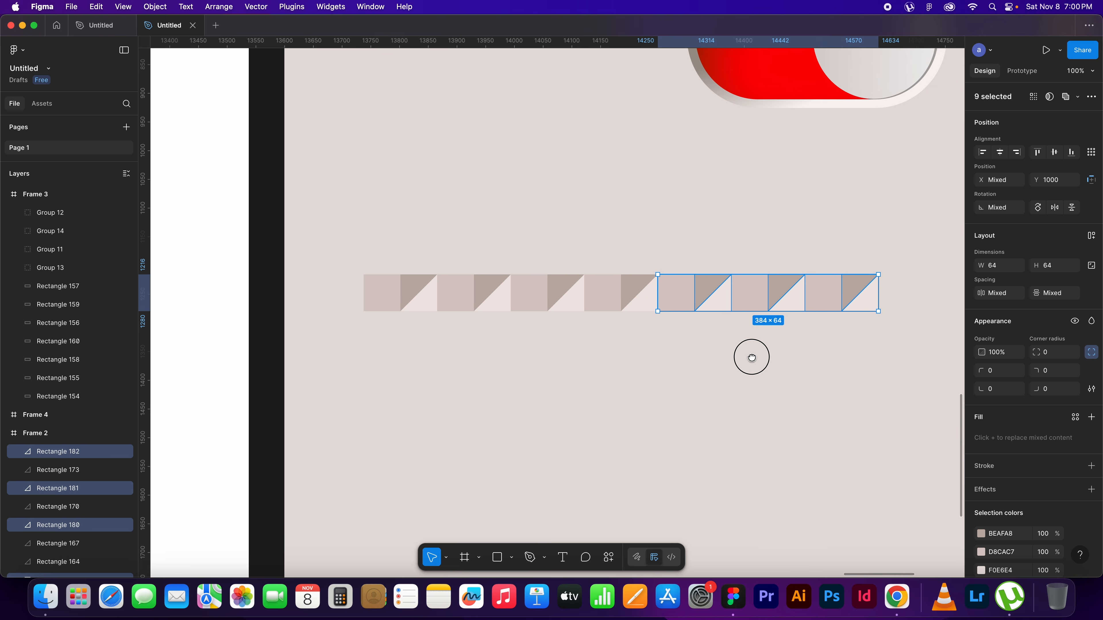
left_click(807, 381)
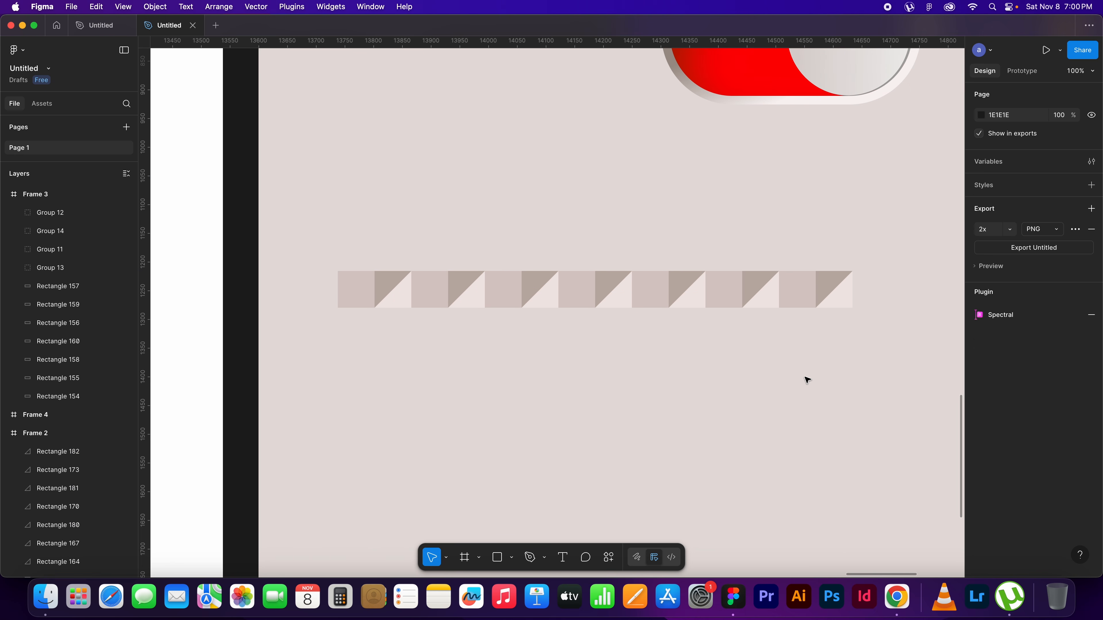
Duplicate the whole seven-tile row directly beneath the original, at Y 1064
left_click_drag(850, 341, 350, 291)
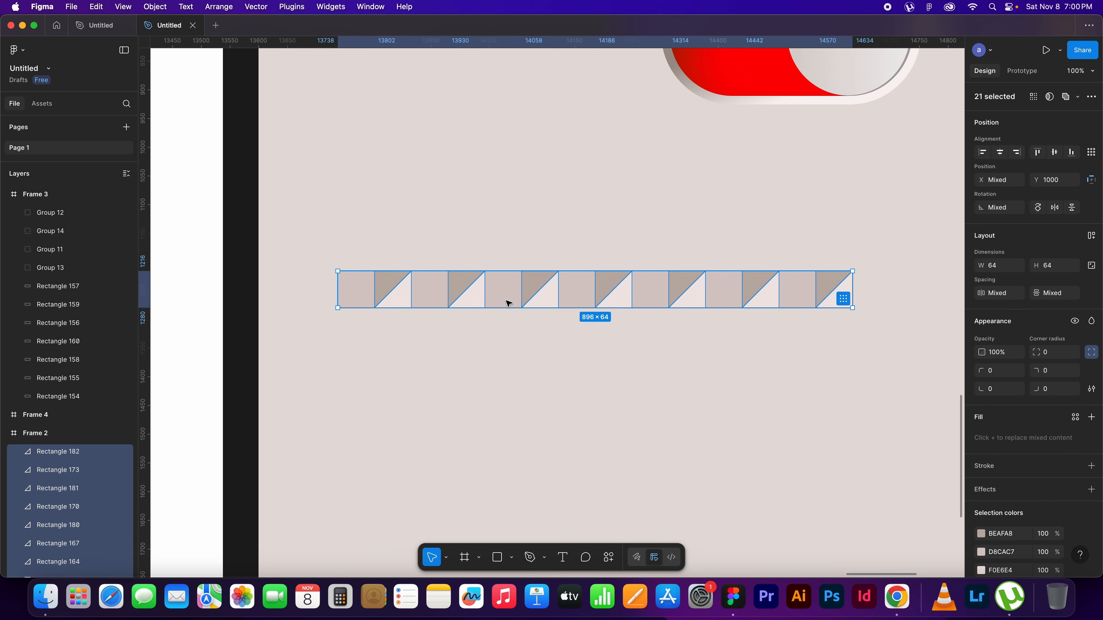
left_click_drag(511, 292, 511, 324, "alt")
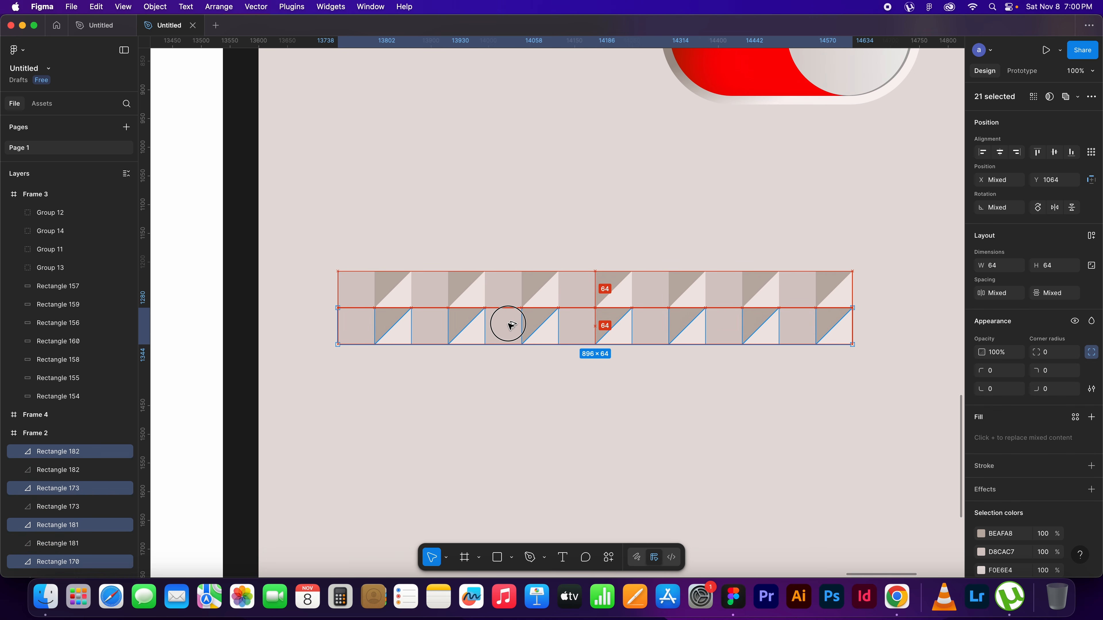
left_click(760, 405)
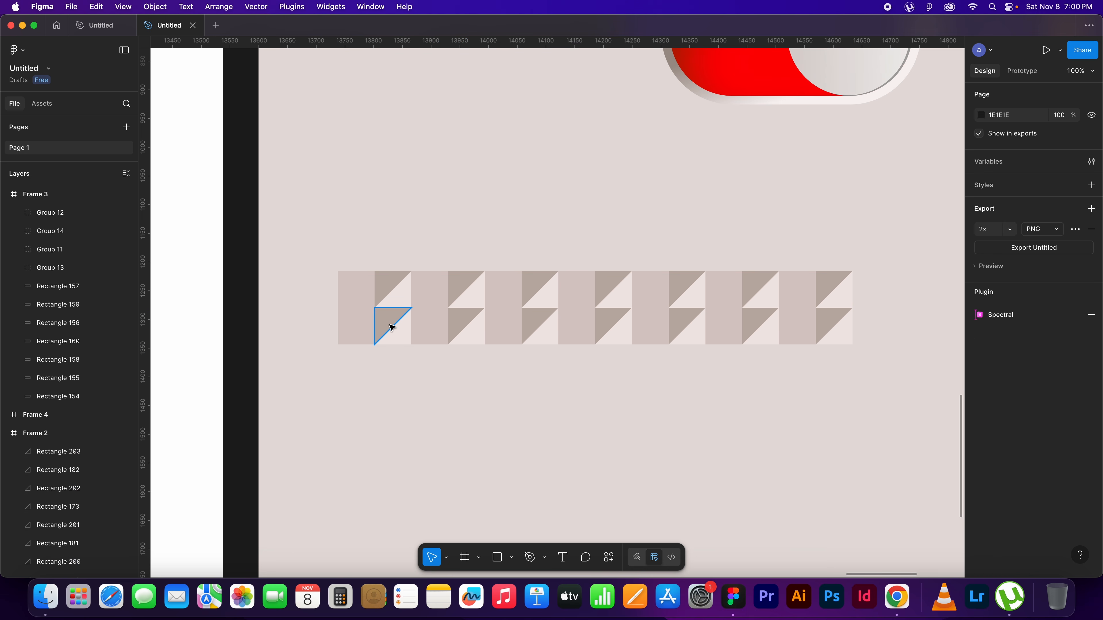
Fill the first square of the second row with E4DED8, sampled from the light square in the reference pattern
left_click(357, 326)
left_click_drag(475, 364, 762, 372)
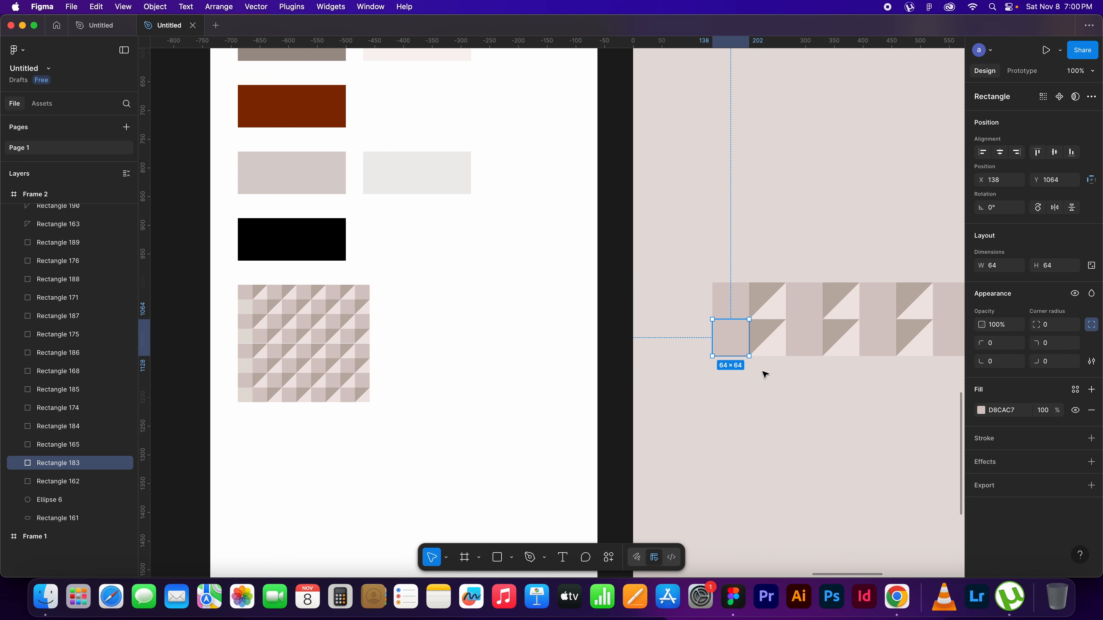
key("i")
left_click(251, 301)
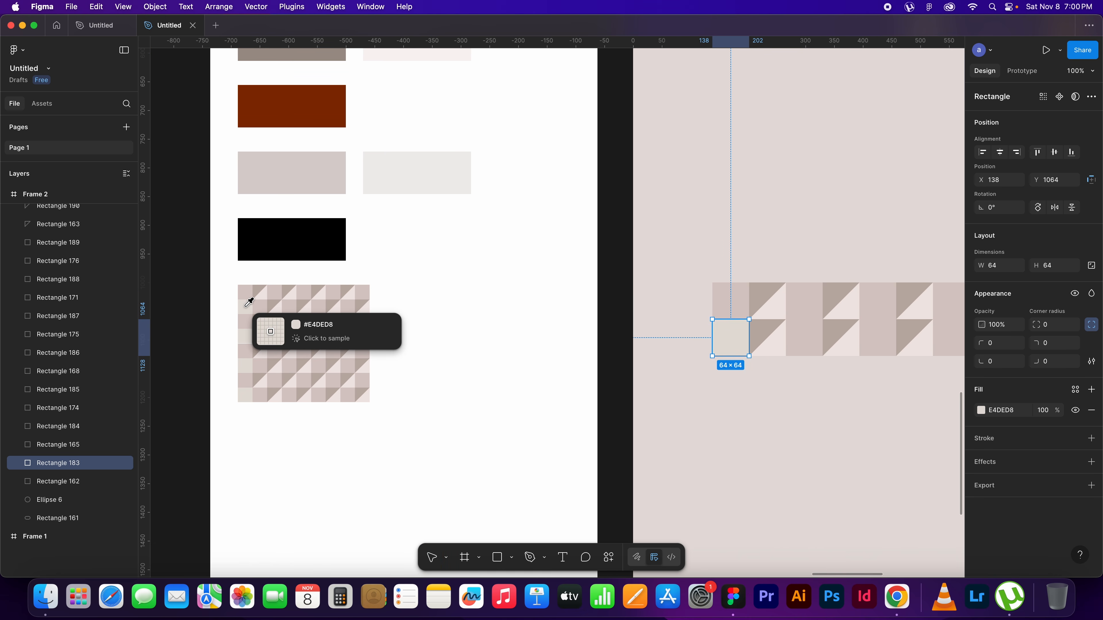
left_click_drag(847, 384, 627, 401)
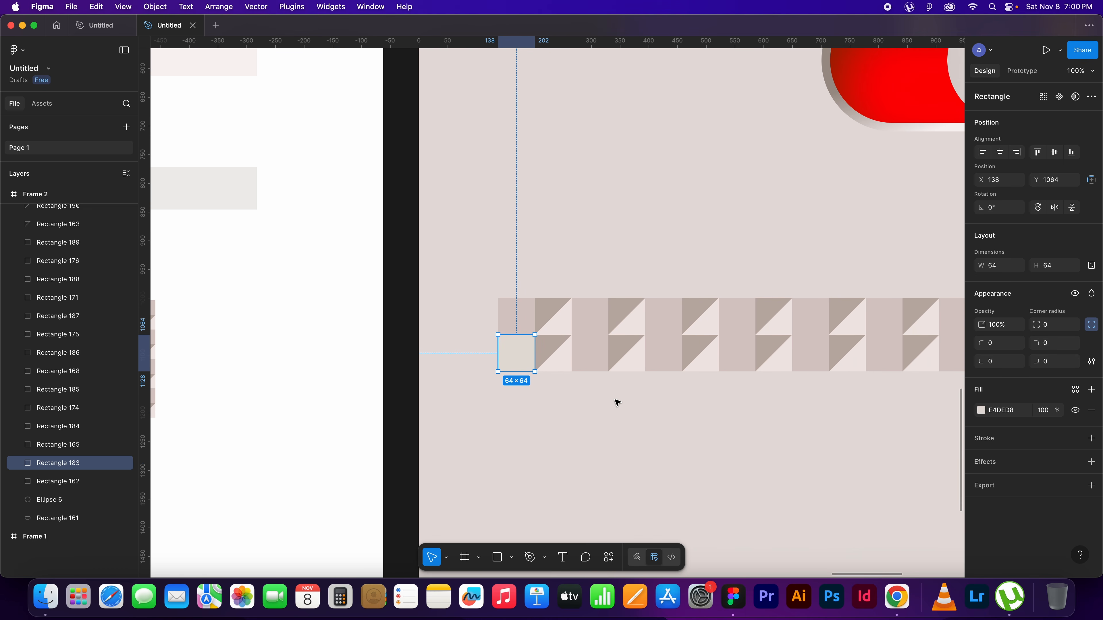
Delete the two triangles beside the recoloured square in the second row
left_click(551, 356)
left_click(548, 350, "shift")
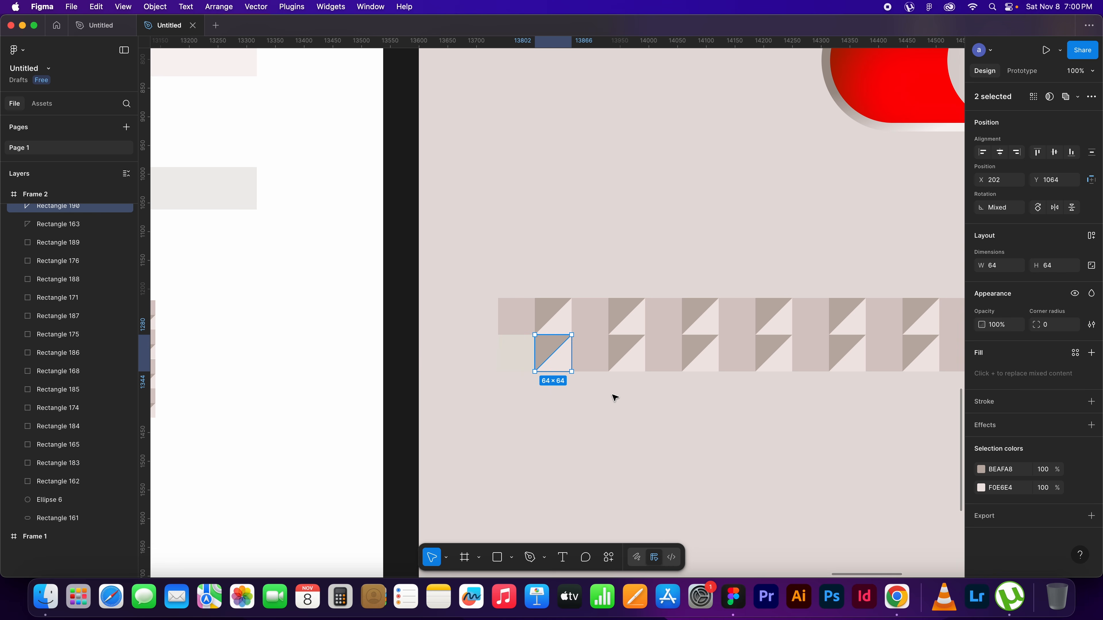
key("Delete")
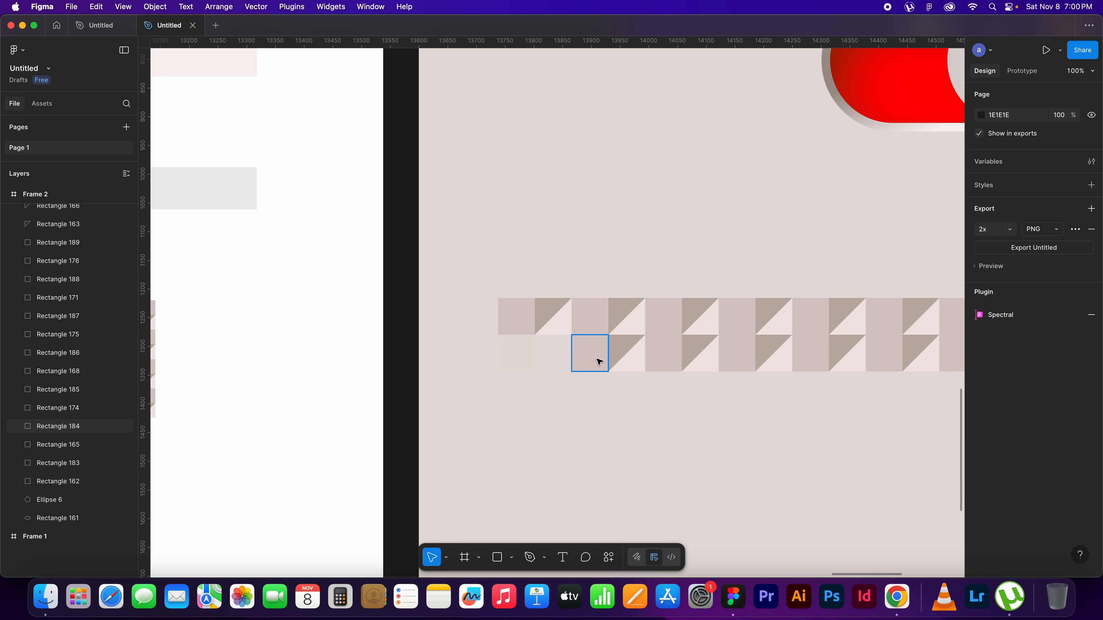
key("super+z")
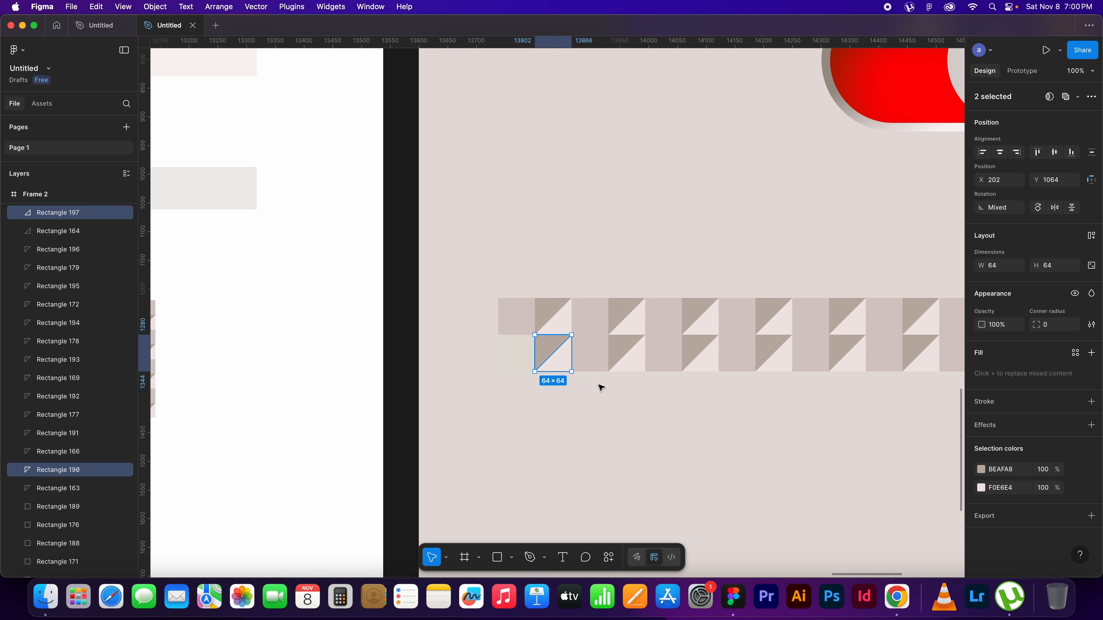
key("Delete")
scroll(912, 396, "right", 5)
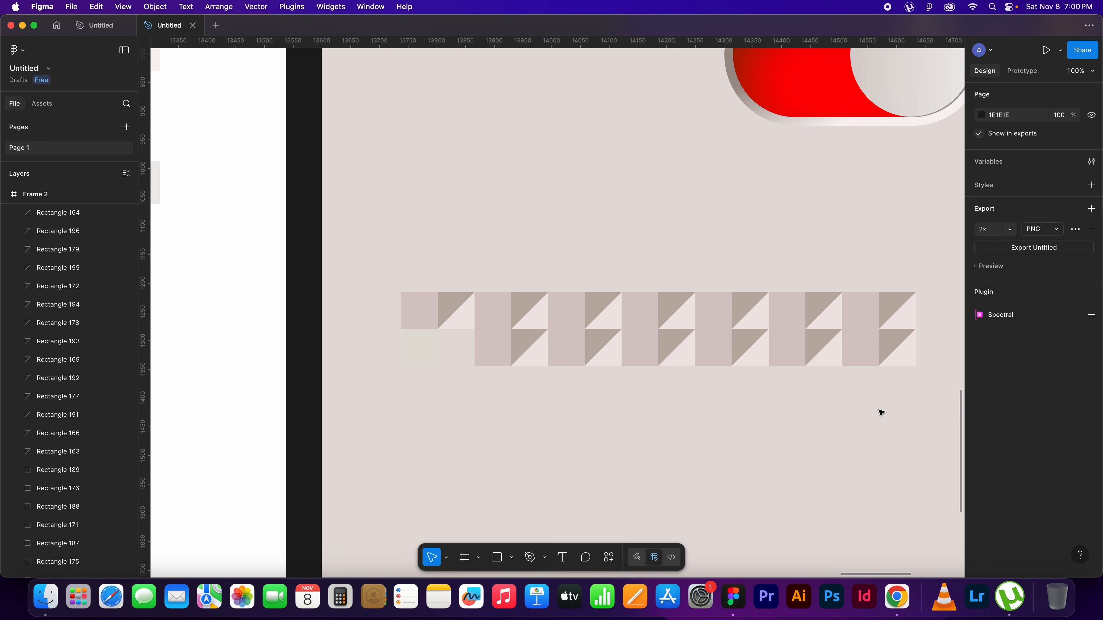
Shift the second row's remaining six tiles left to close the gap and duplicate a square onto the row's right end
left_click_drag(901, 404, 487, 345)
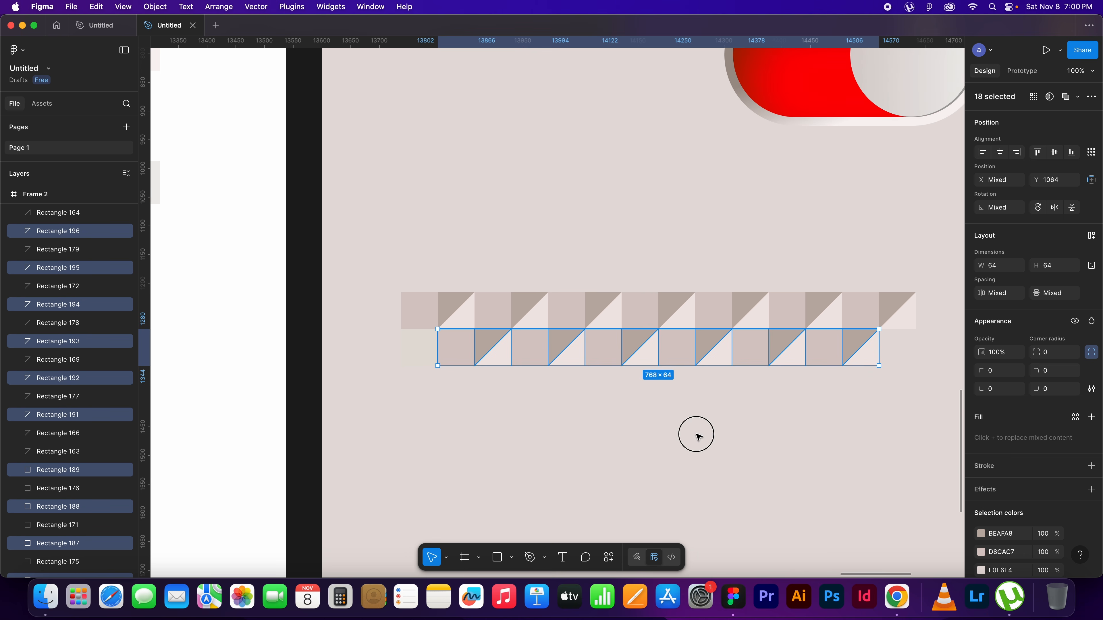
left_click(696, 434)
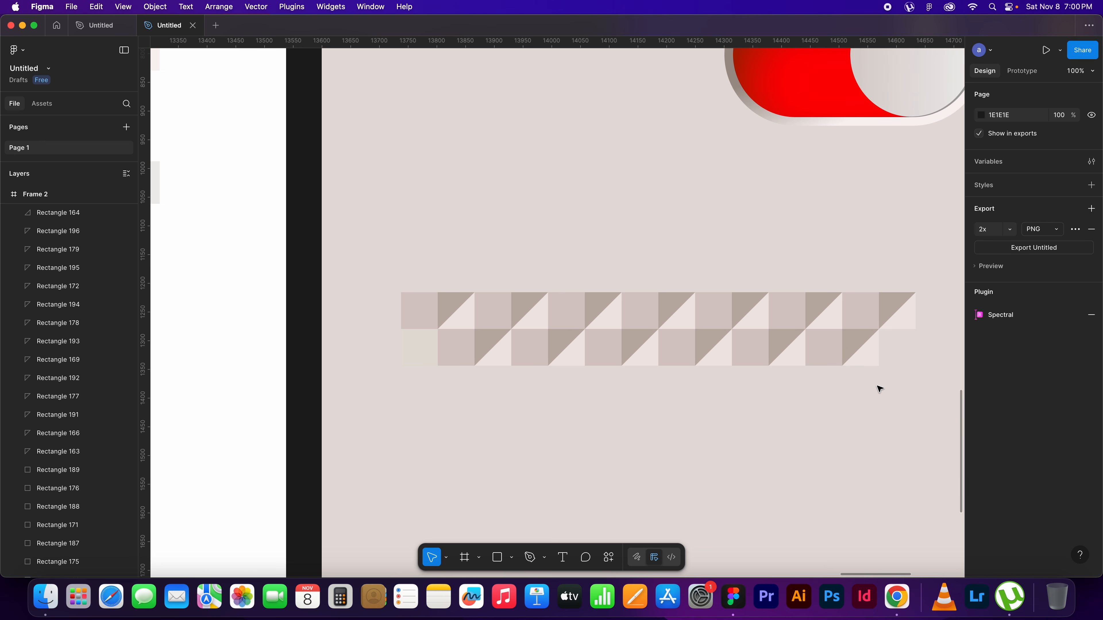
scroll(878, 382, "right", 5)
left_click_drag(718, 342, 791, 337)
left_click(883, 393)
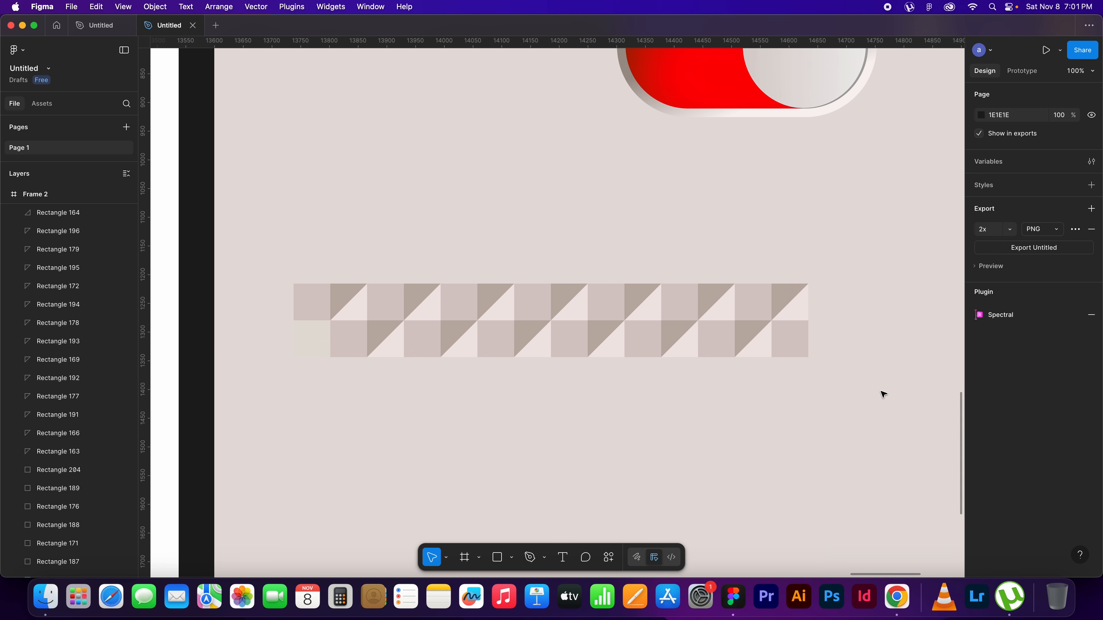
Duplicate the two-row pattern block, 896 × 128, directly beneath itself to make four rows
left_click_drag(844, 288, 301, 354)
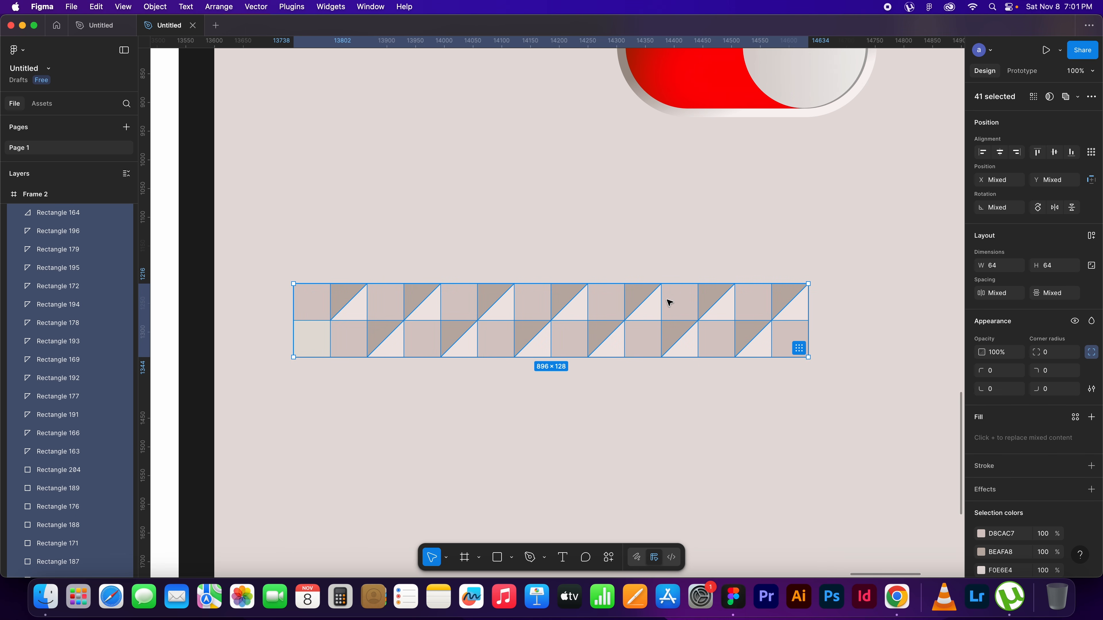
left_click_drag(676, 301, 678, 372)
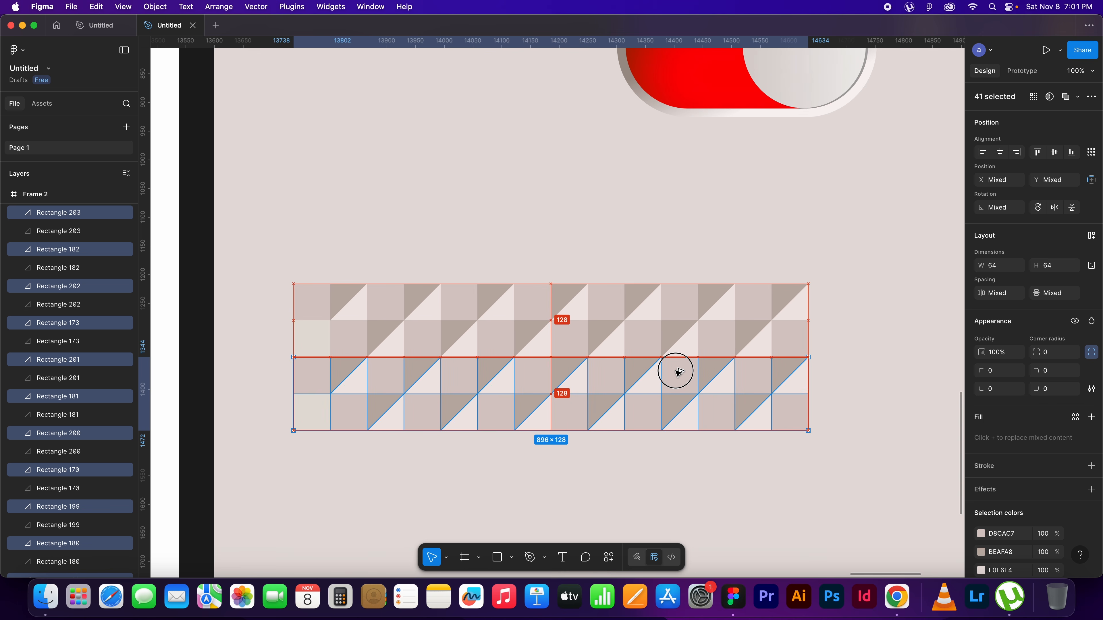
left_click(889, 365)
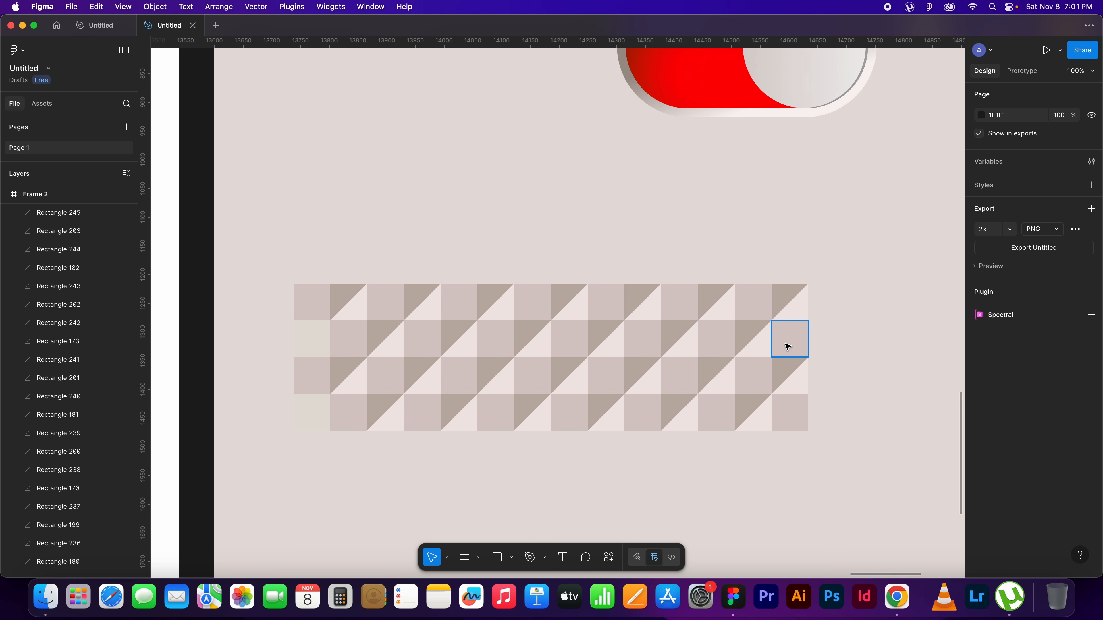
left_click(792, 348)
left_click(866, 352)
Duplicate the four-row pattern block directly beneath itself to make eight rows, 896 × 512
scroll(876, 354, "down", 5)
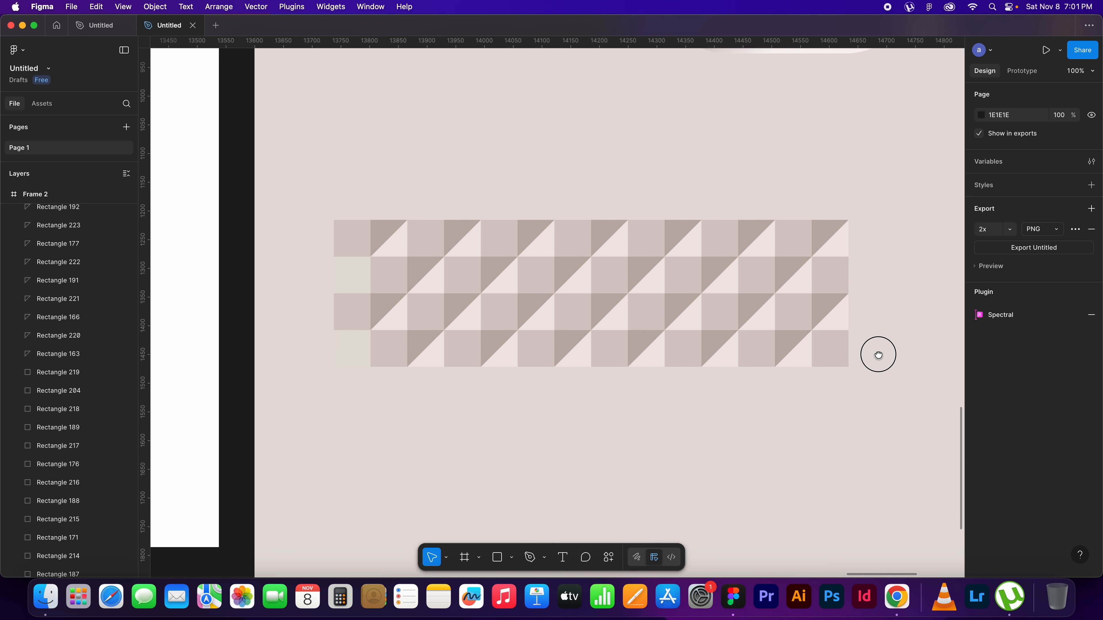
left_click_drag(858, 383, 327, 216)
left_click_drag(563, 214, 560, 361)
left_click(874, 359)
Scale the whole eight-row pattern down proportionally to 203 × 116 and place it below and left of the switch
left_click_drag(857, 511, 328, 209)
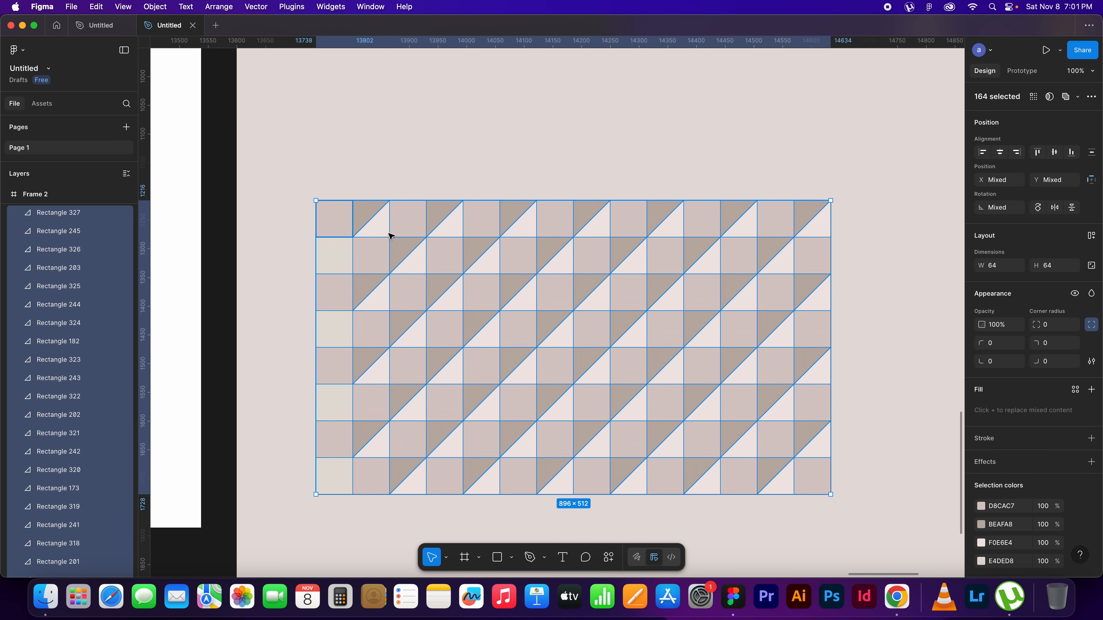
left_click_drag(830, 494, 433, 219)
left_click_drag(514, 195, 538, 388)
left_click_drag(393, 424, 495, 362)
left_click_drag(564, 399, 396, 291)
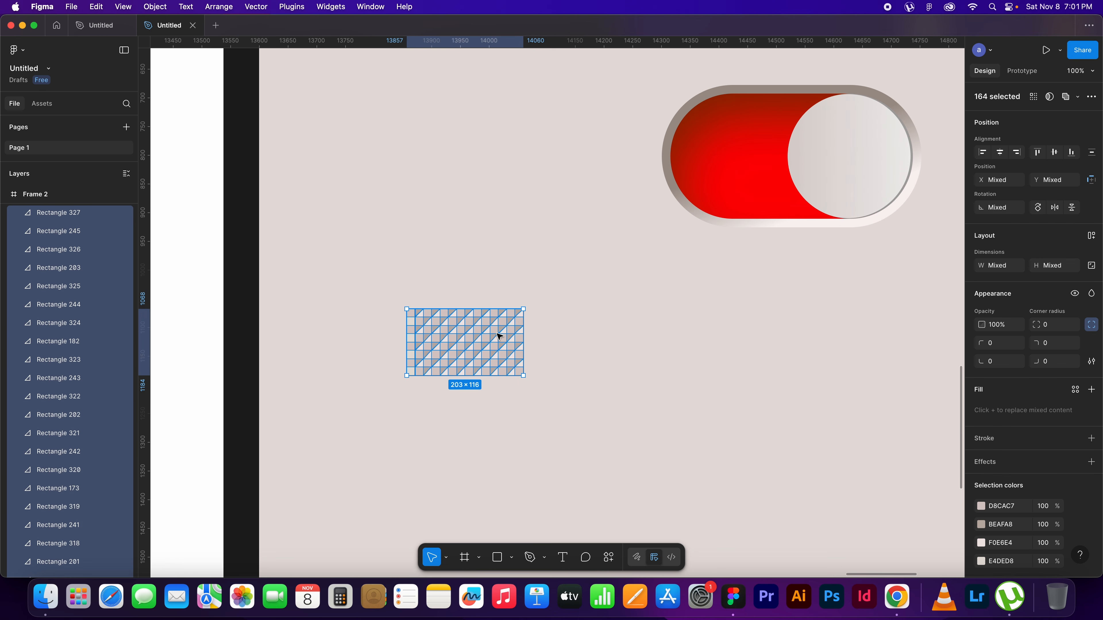
Duplicate the scaled pattern directly beneath itself to form a 203 × 232 block
left_click_drag(498, 326, 497, 391)
left_click(598, 401)
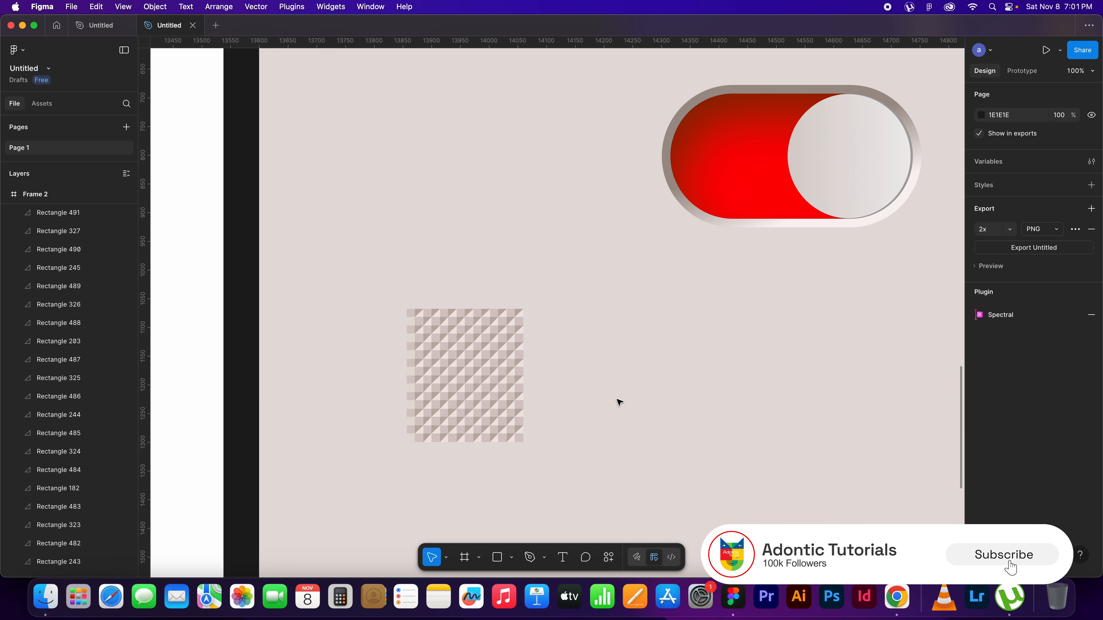
scroll(596, 423, "down", 2)
left_click_drag(564, 425, 408, 264)
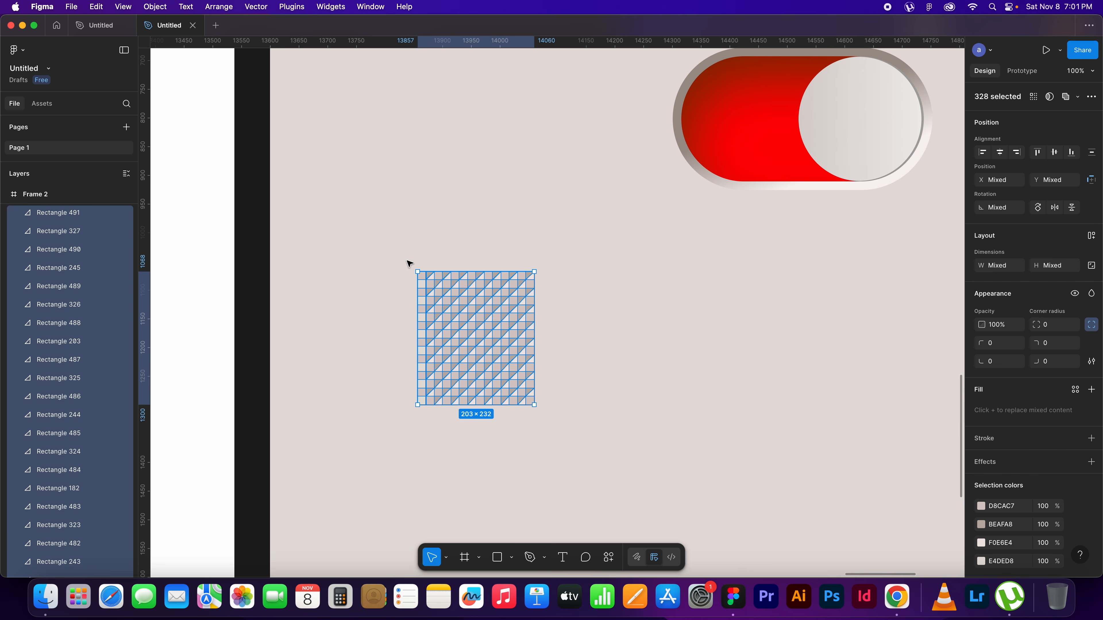
Place a copy of the switch's knob circle beside the pattern and enlarge the pattern to 222 × 254
left_click(866, 132)
left_click_drag(865, 133, 743, 339, "alt")
left_click_drag(560, 426, 416, 276)
left_click_drag(538, 407, 549, 420)
left_click(817, 404)
mouse_move(744, 351)
left_mouse_down()
mouse_move(593, 320)
mouse_move(501, 342)
mouse_move(737, 353)
left_mouse_up()
Group the pattern's shapes and position the knob copy over the group at X 257, Y 870
left_click_drag(582, 439, 370, 221)
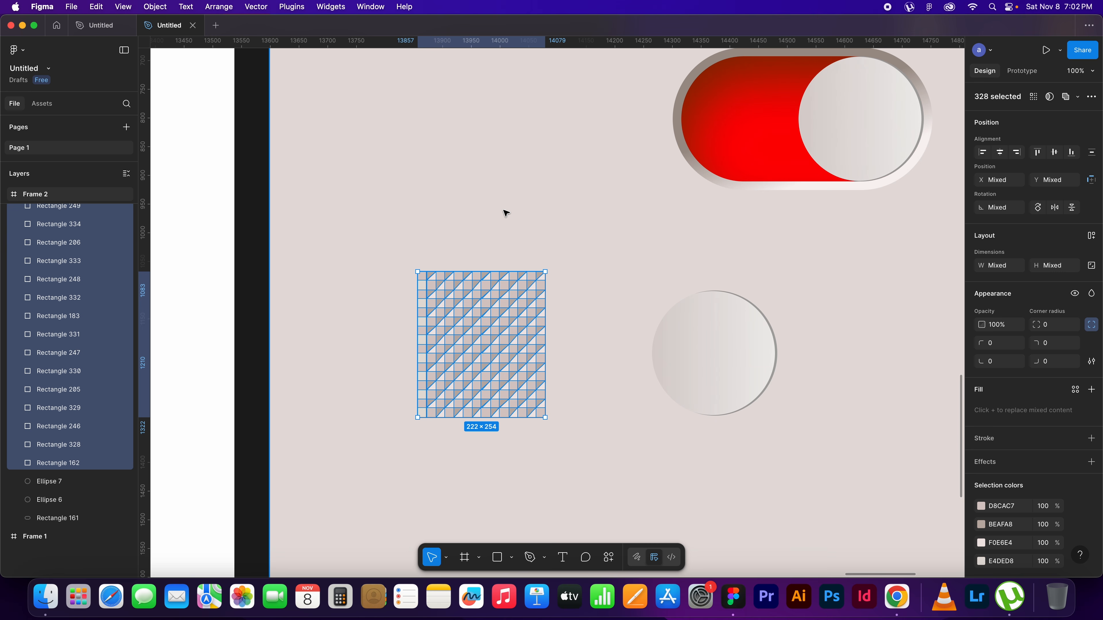
key("super+g")
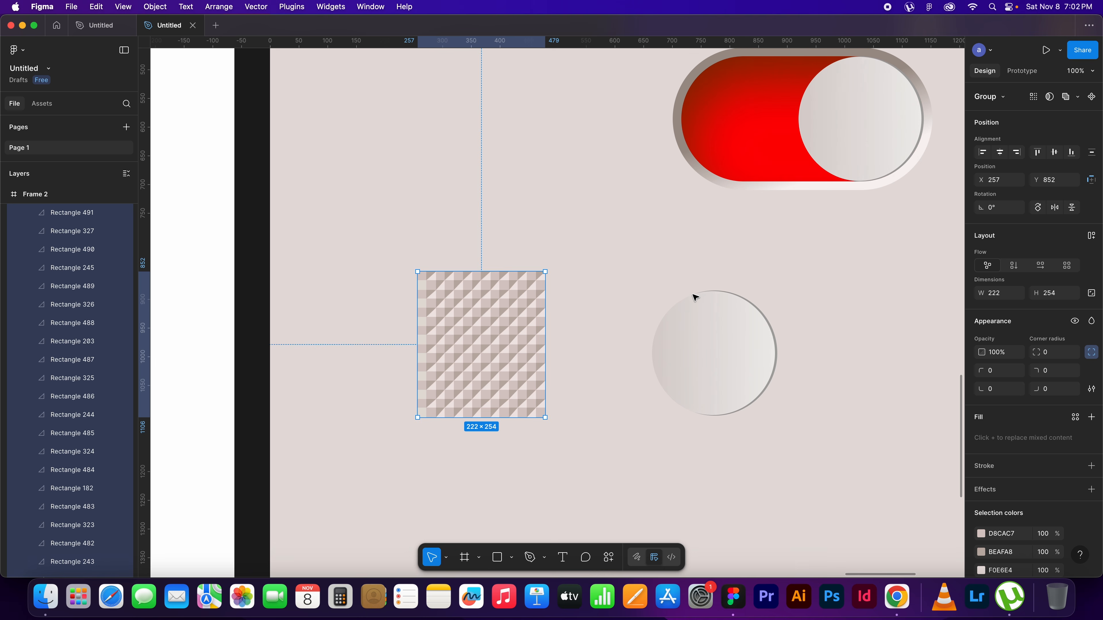
left_click(739, 359)
left_click_drag(741, 359, 511, 350)
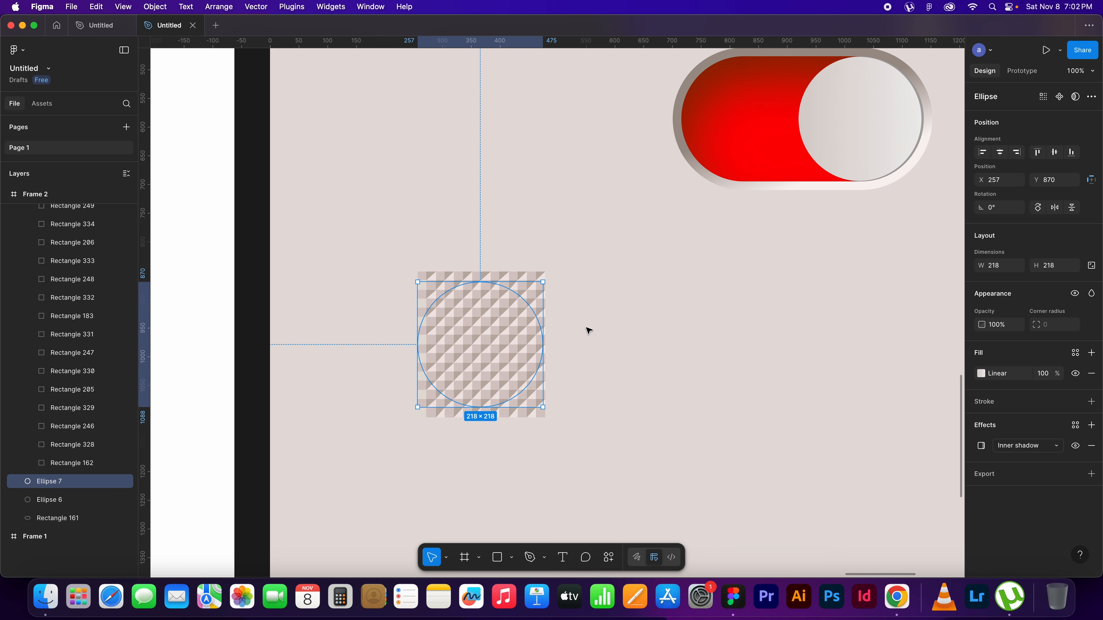
left_click(595, 310)
Mask the pattern group with the knob-sized circle
left_click_drag(594, 290, 430, 393)
right_click(508, 333)
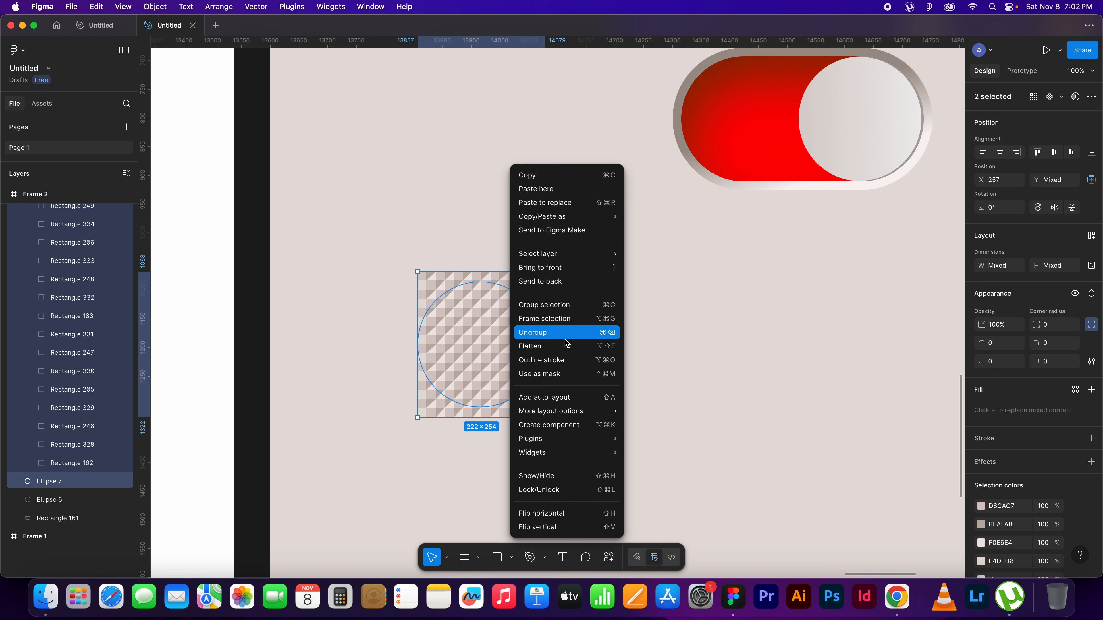
left_click(575, 370)
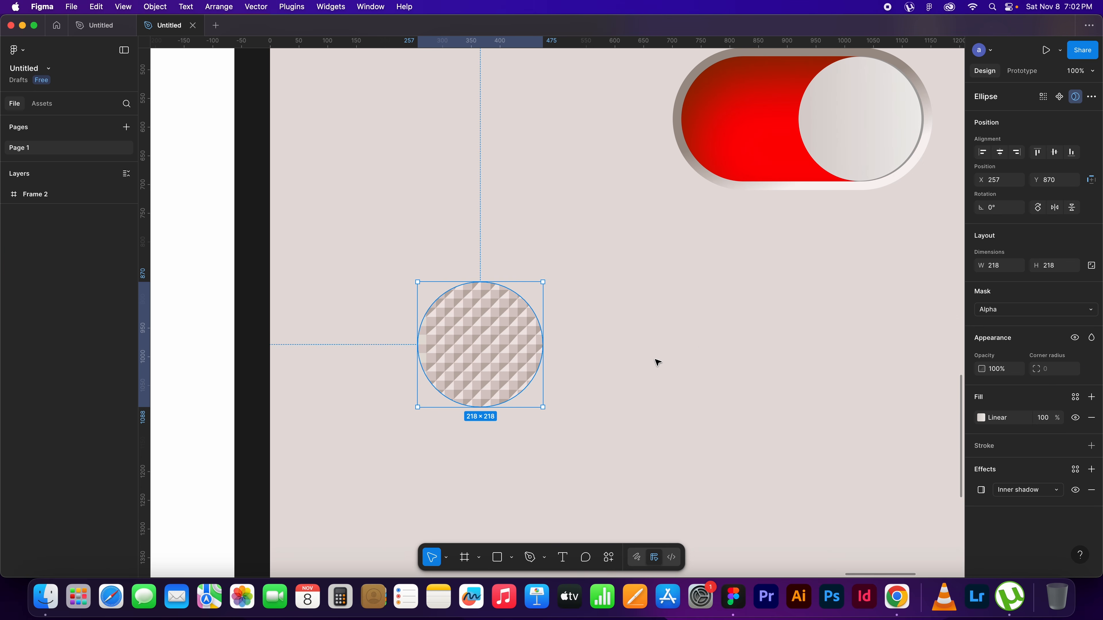
left_click(702, 349)
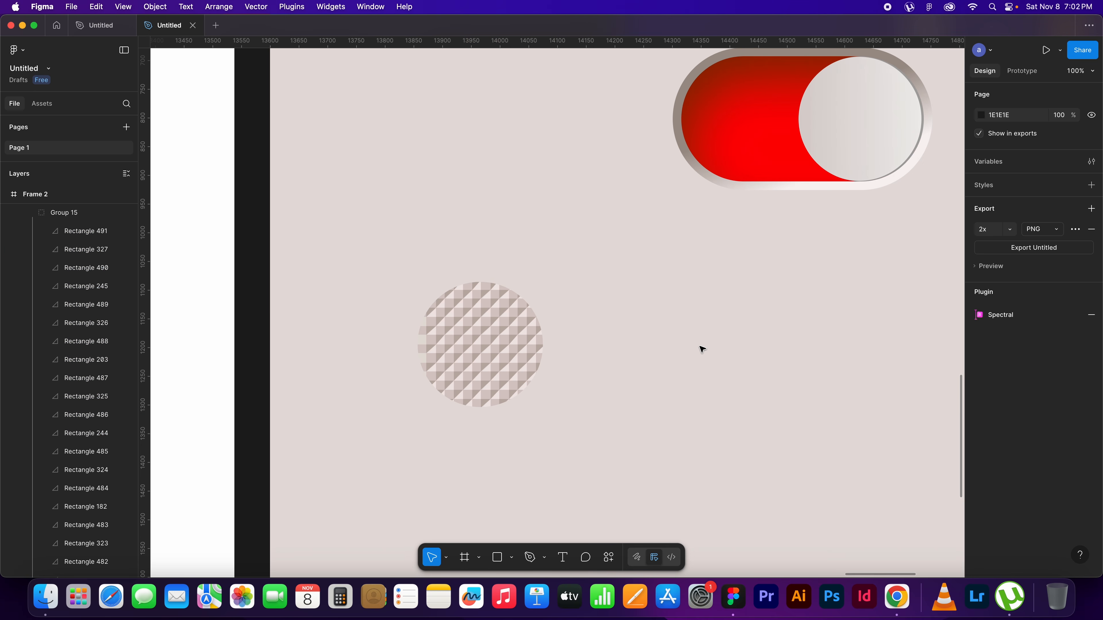
Move the masked pattern circle exactly over the switch's knob, at X 920, Y 477
left_click(505, 322)
left_click(742, 334)
left_click(532, 320)
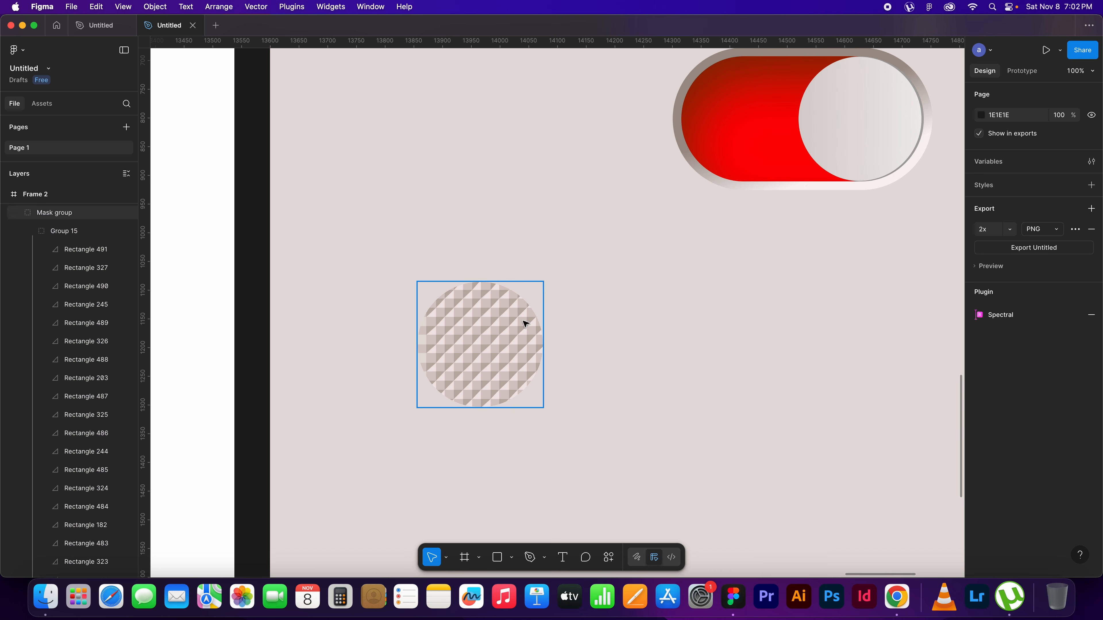
left_click(870, 135)
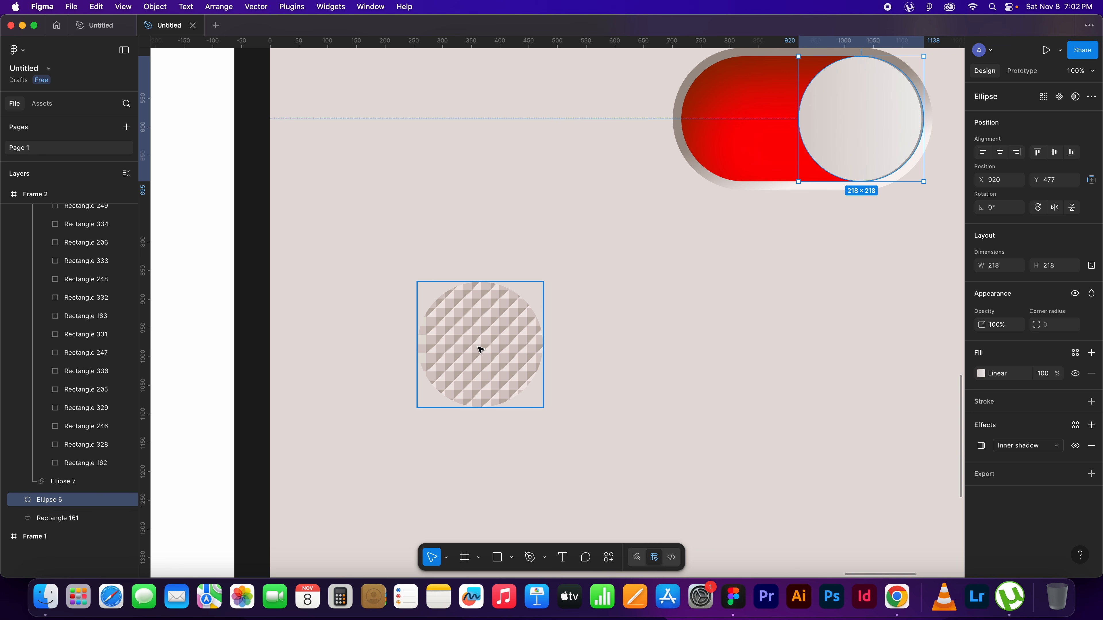
left_click(497, 335)
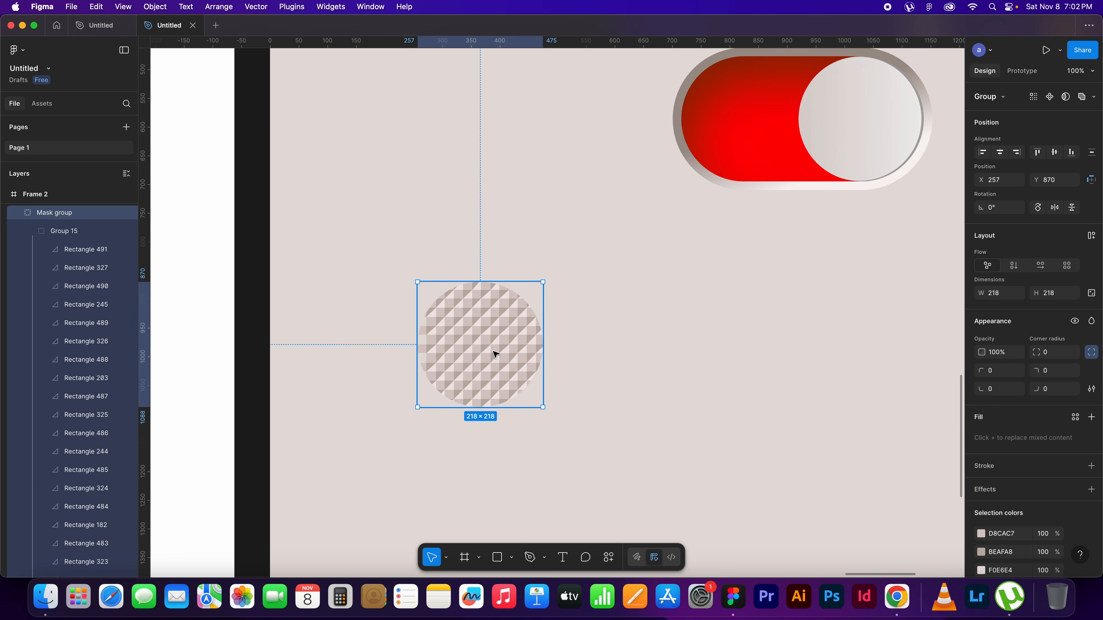
left_click_drag(671, 338, 552, 395)
left_click_drag(376, 400, 757, 178)
left_click_drag(860, 196, 777, 295)
left_click(816, 290)
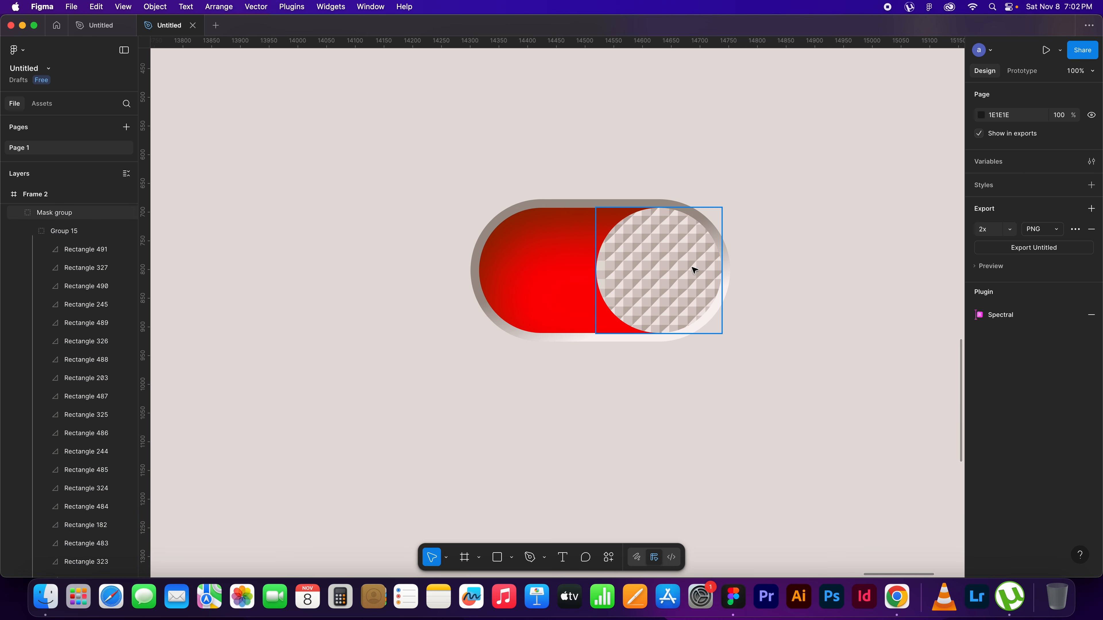
Shrink the masked pattern circle about its centre to 204 × 204
left_click(694, 250)
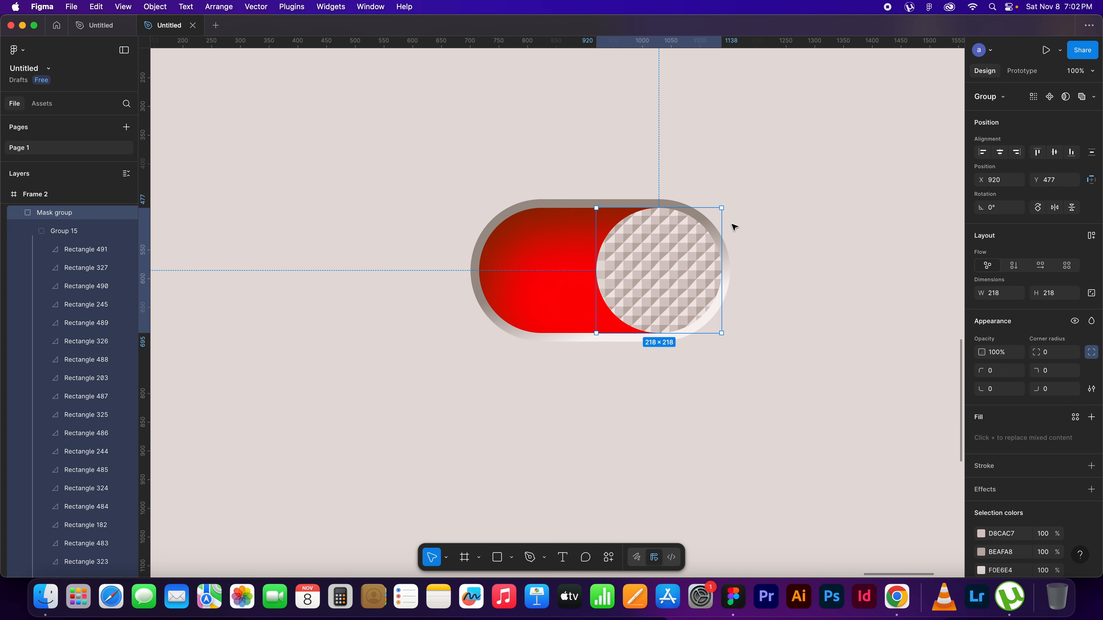
left_click_drag(721, 207, 715, 211)
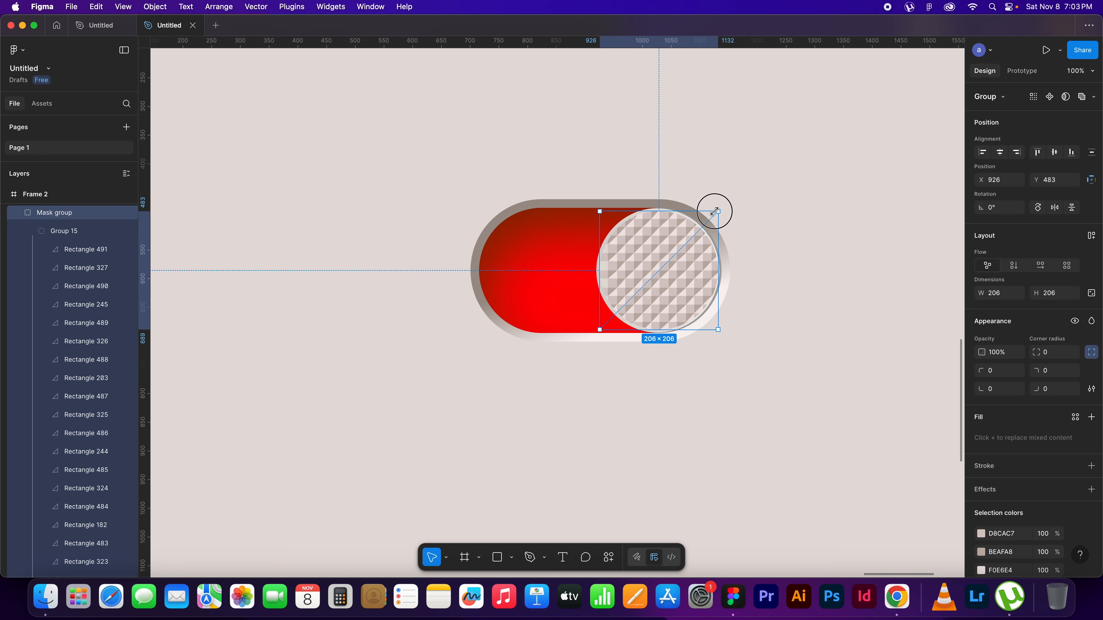
left_click_drag(714, 211, 713, 213)
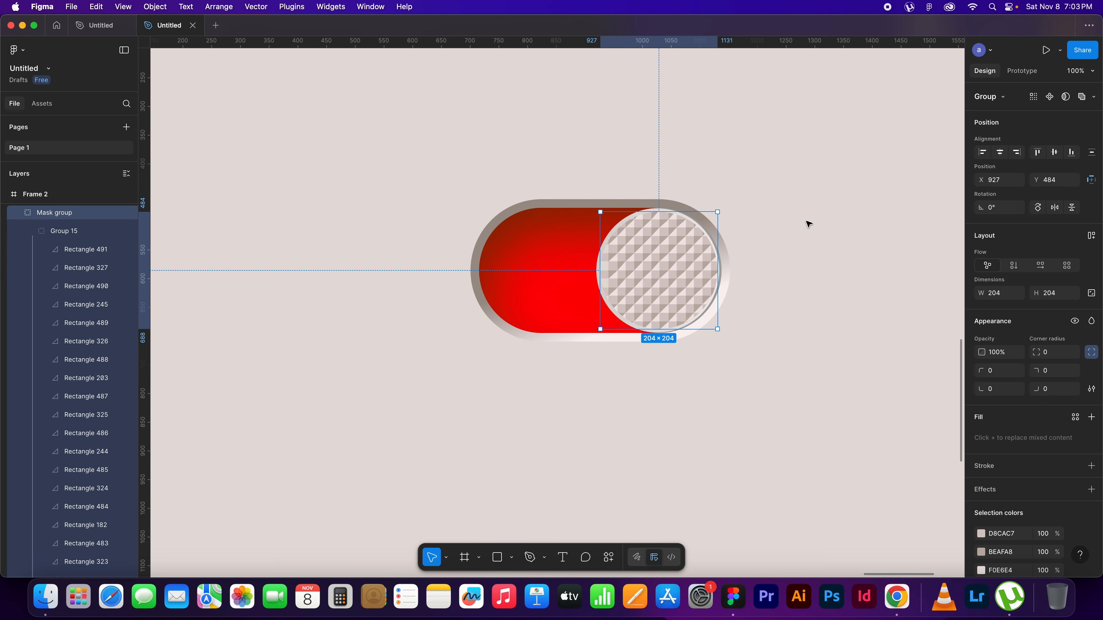
Nudge the masked pattern circle to X 926, Y 485 so it sits evenly inside the knob
key("Left")
key("Left")
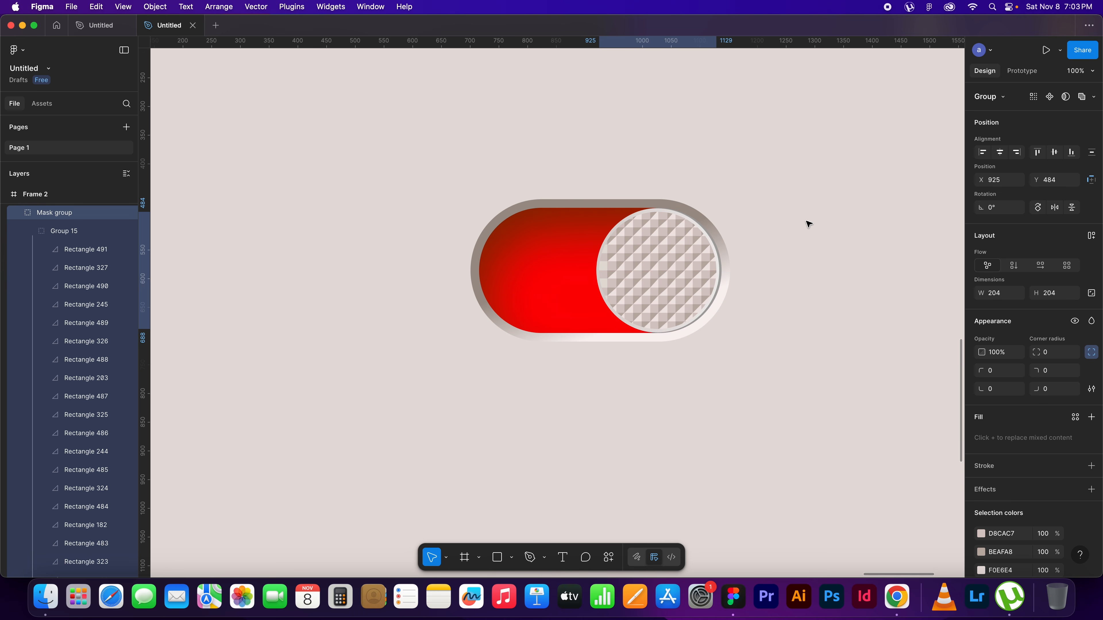
key("Right")
key("Left")
key("Right")
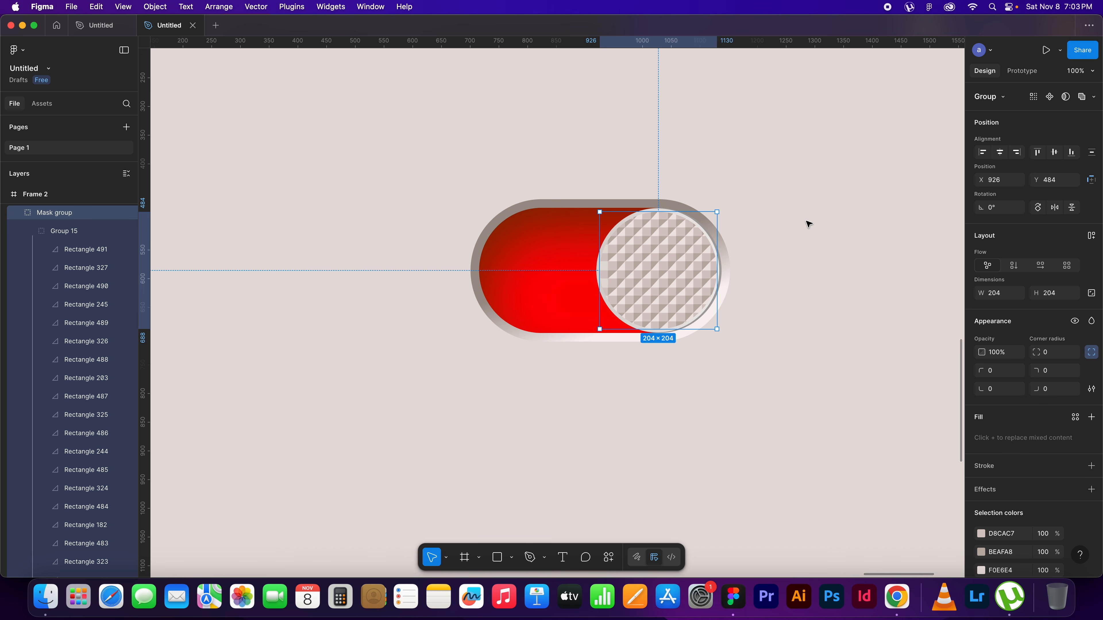
key("Up")
key("Down")
key("Left")
key("Right")
key("Down")
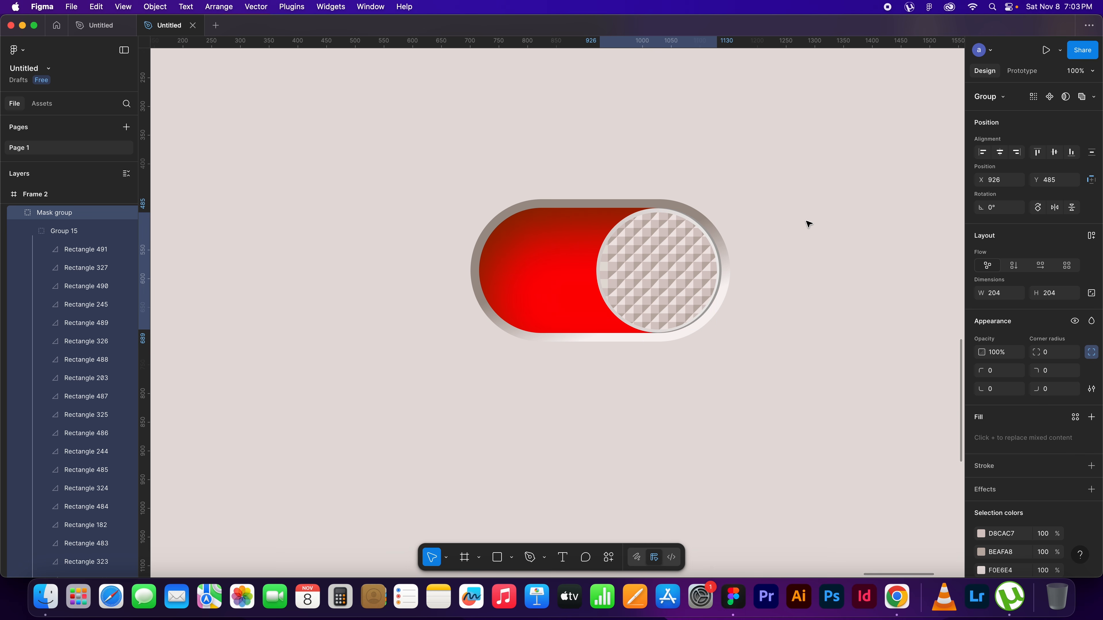
left_click(807, 223)
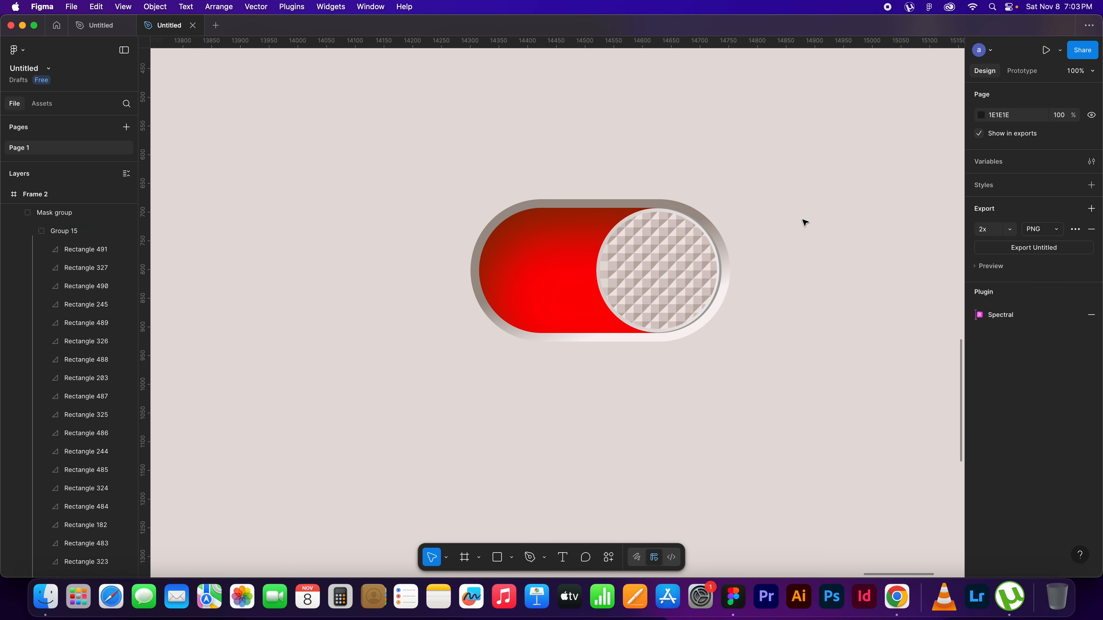
Duplicate the complete red toggle switch directly below the original, at X 701, Y 878
key("shift+1")
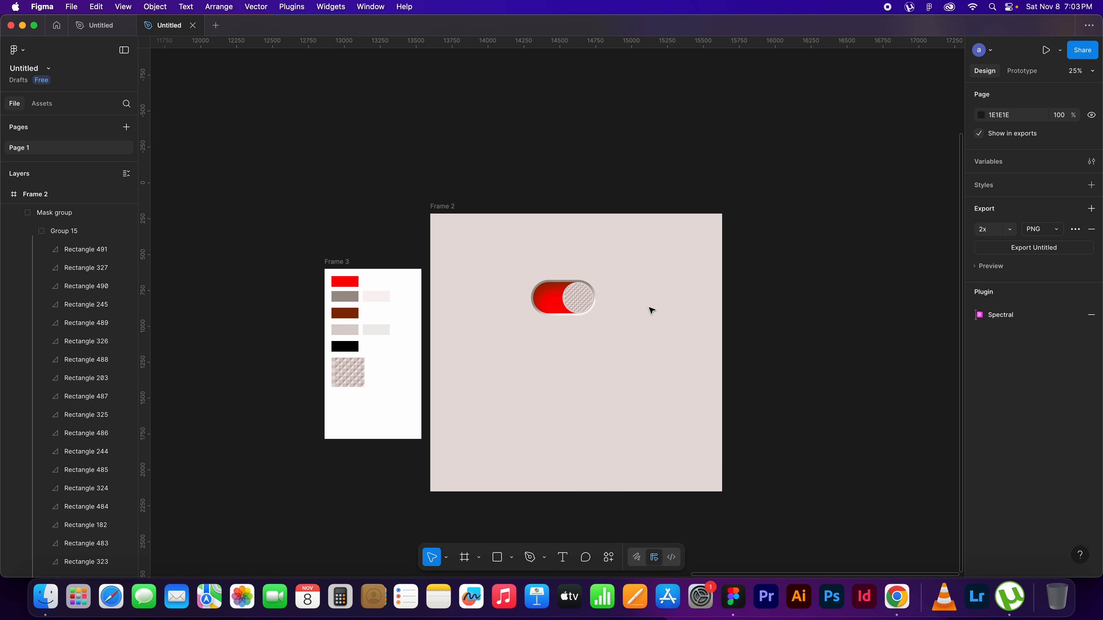
key("shift+equal")
scroll(674, 340, "left", 2)
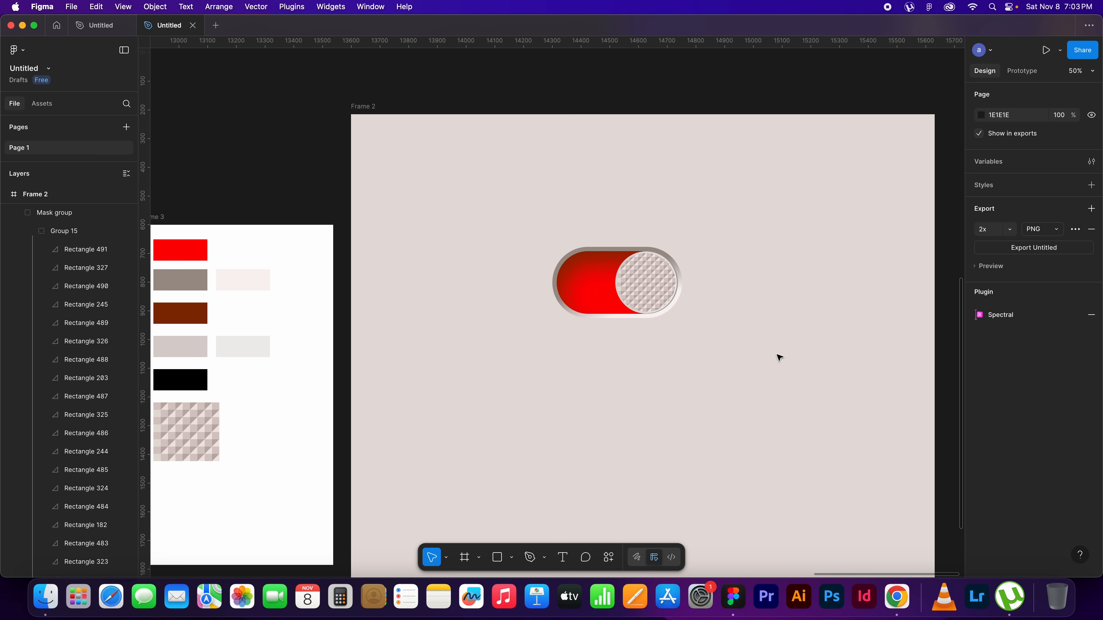
left_click(636, 282)
left_click(751, 282)
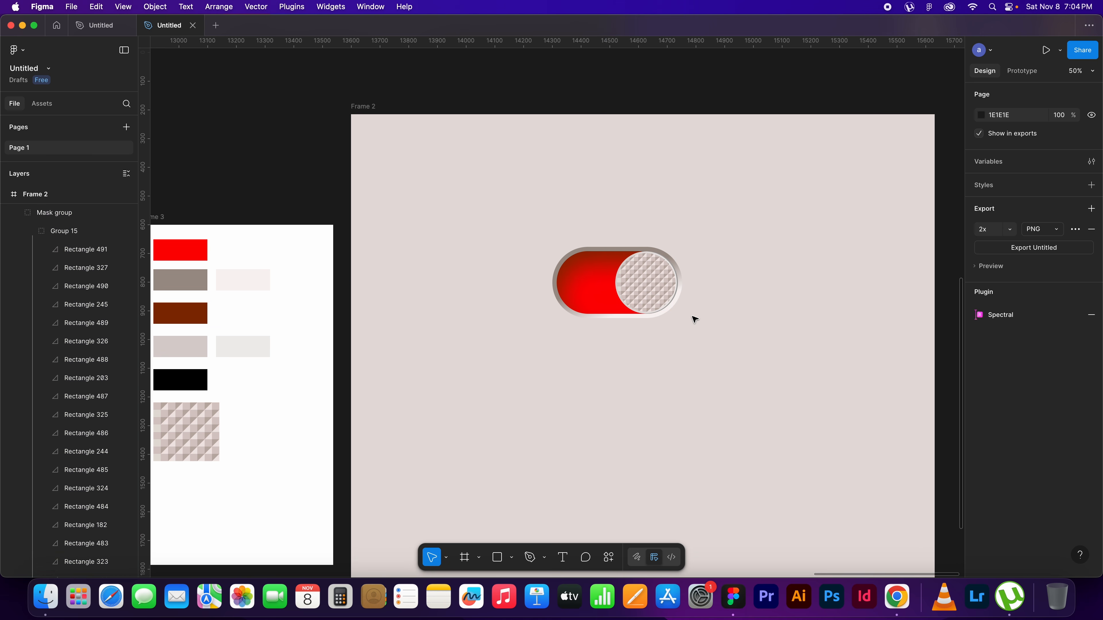
left_click(582, 284)
left_click(710, 332)
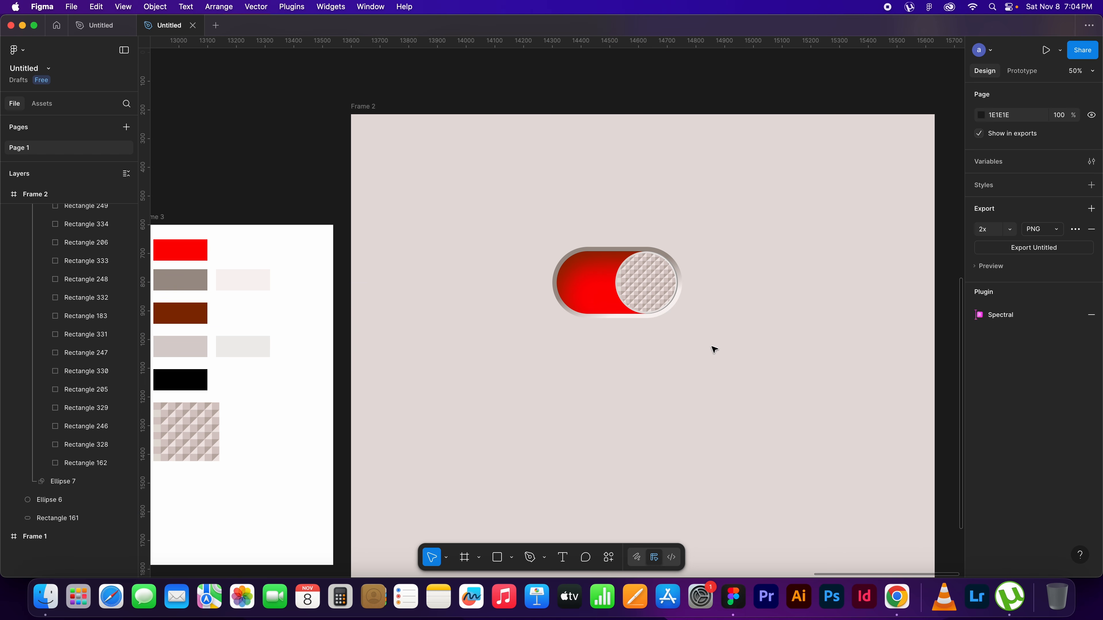
left_click_drag(714, 356, 502, 248)
left_click_drag(716, 318, 674, 244)
left_click_drag(582, 229, 562, 323)
left_click(756, 321)
Recolour the duplicated switch's pill base to bright green, fill 34FE06
left_click(567, 331)
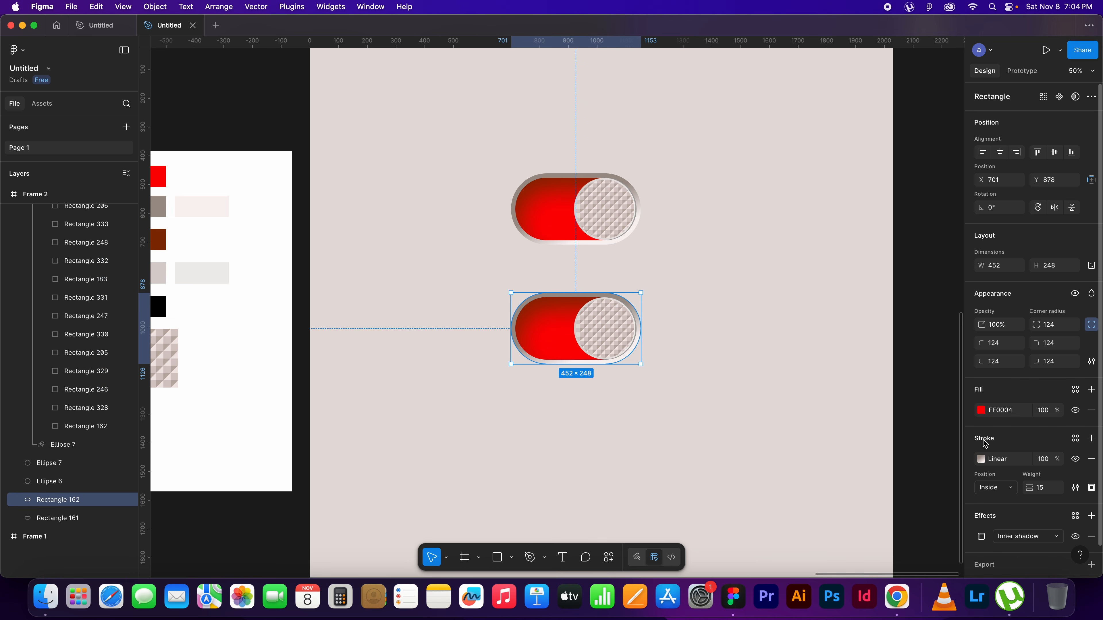
left_click(980, 410)
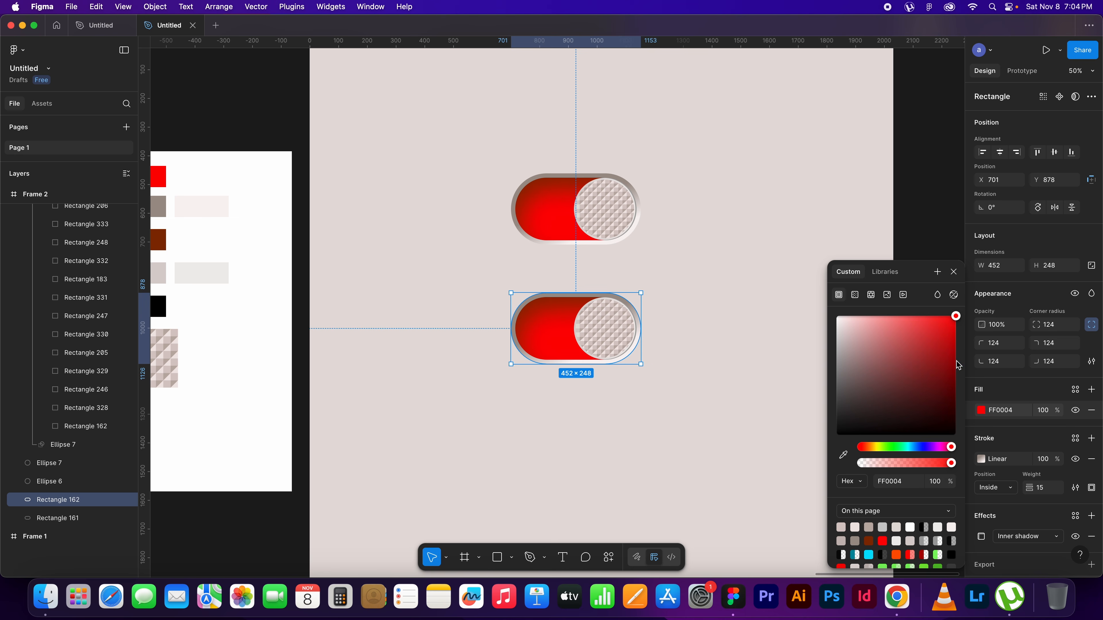
left_click_drag(948, 448, 889, 448)
left_click_drag(951, 334, 952, 317)
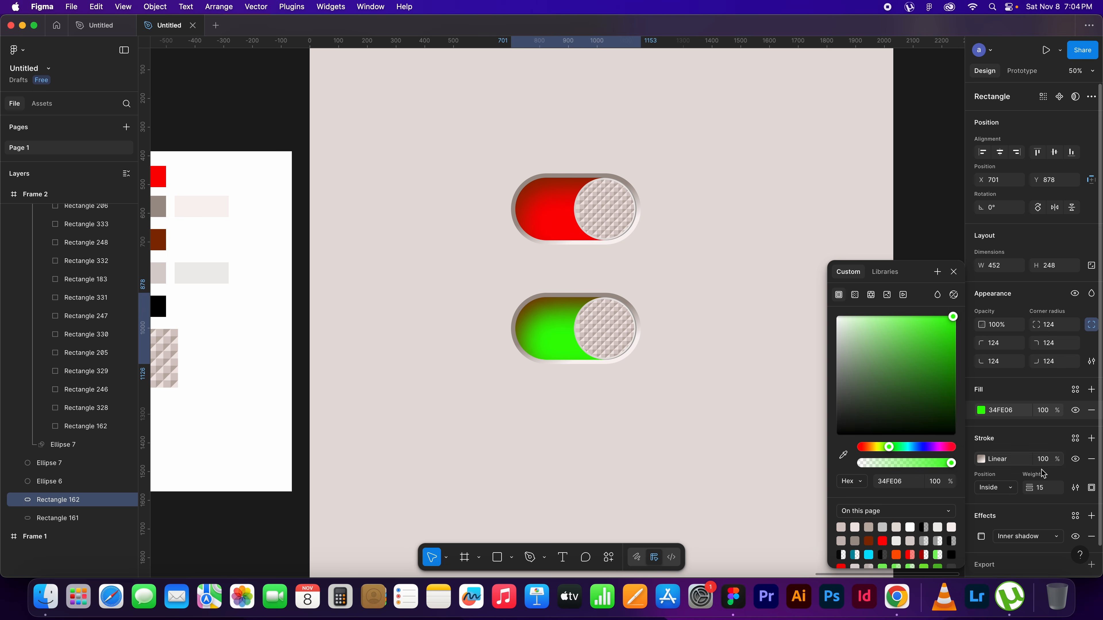
Change the green pill's inner shadow colour to teal 007984
left_click(982, 537)
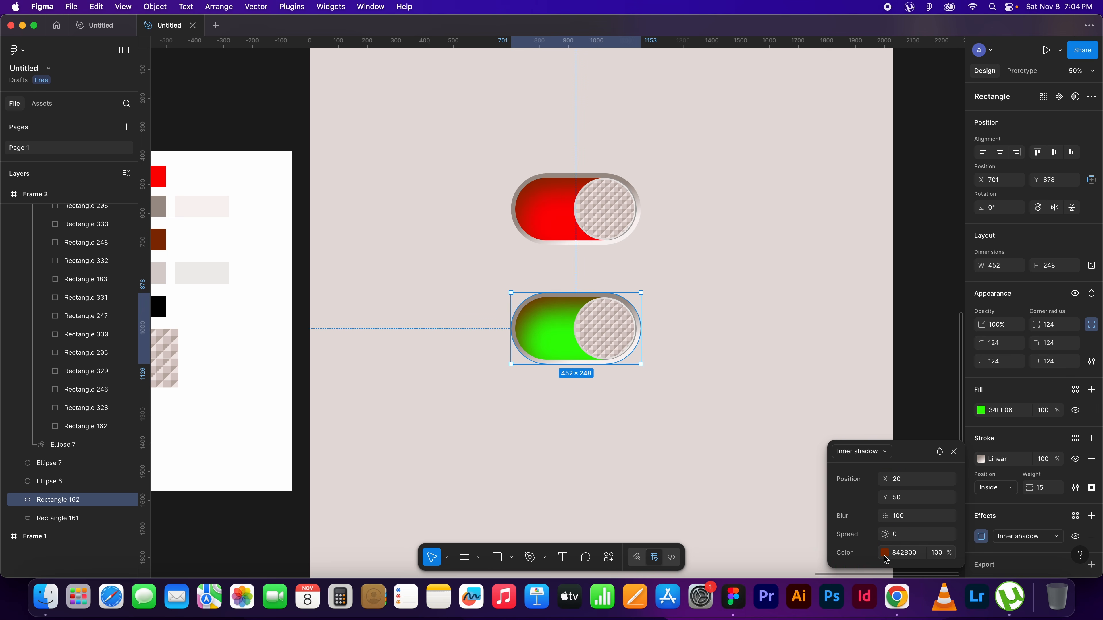
left_click(884, 553)
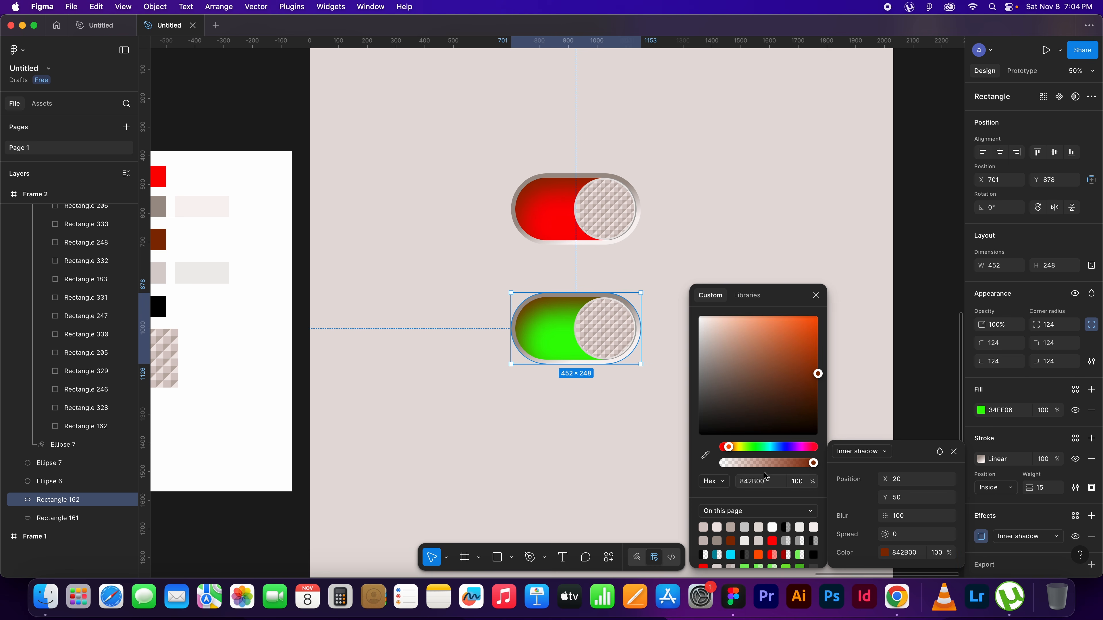
mouse_move(751, 448)
left_mouse_down()
mouse_move(788, 448)
mouse_move(724, 449)
mouse_move(783, 452)
mouse_move(771, 454)
left_mouse_up()
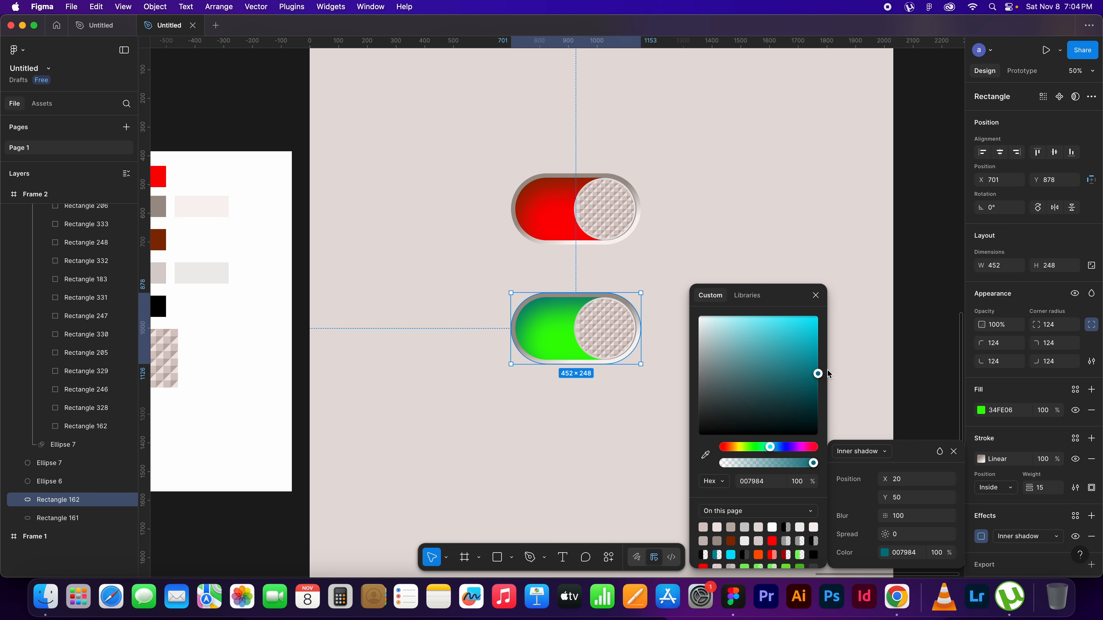
left_click(816, 297)
left_click(799, 348)
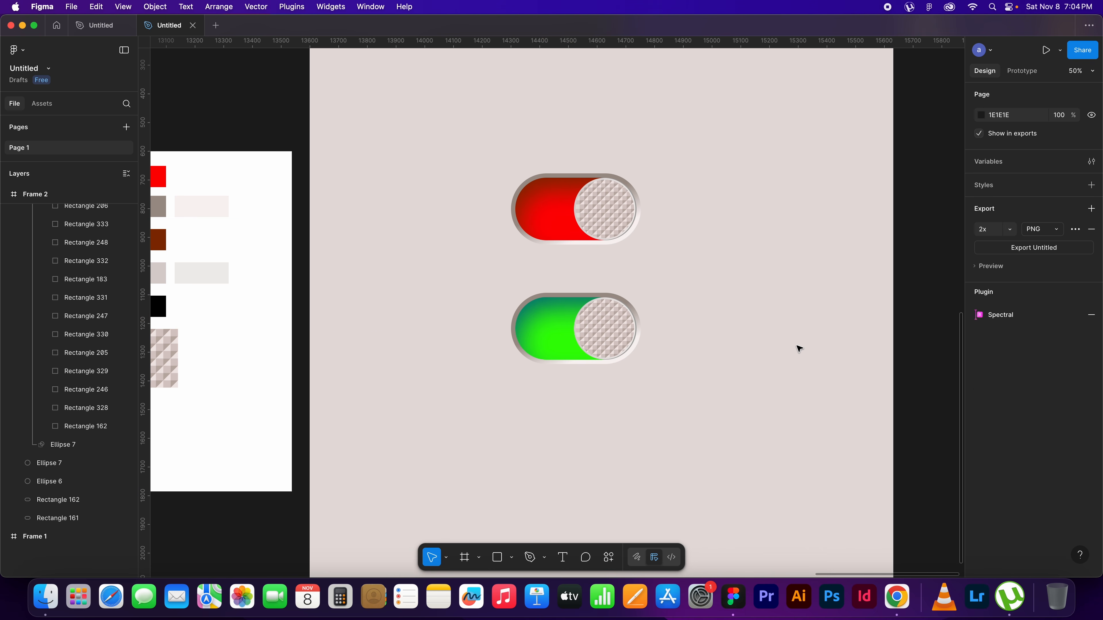
Enlarge the green switch's masked pattern circle to 206 × 206 at X 925, Y 899
key("shift+0")
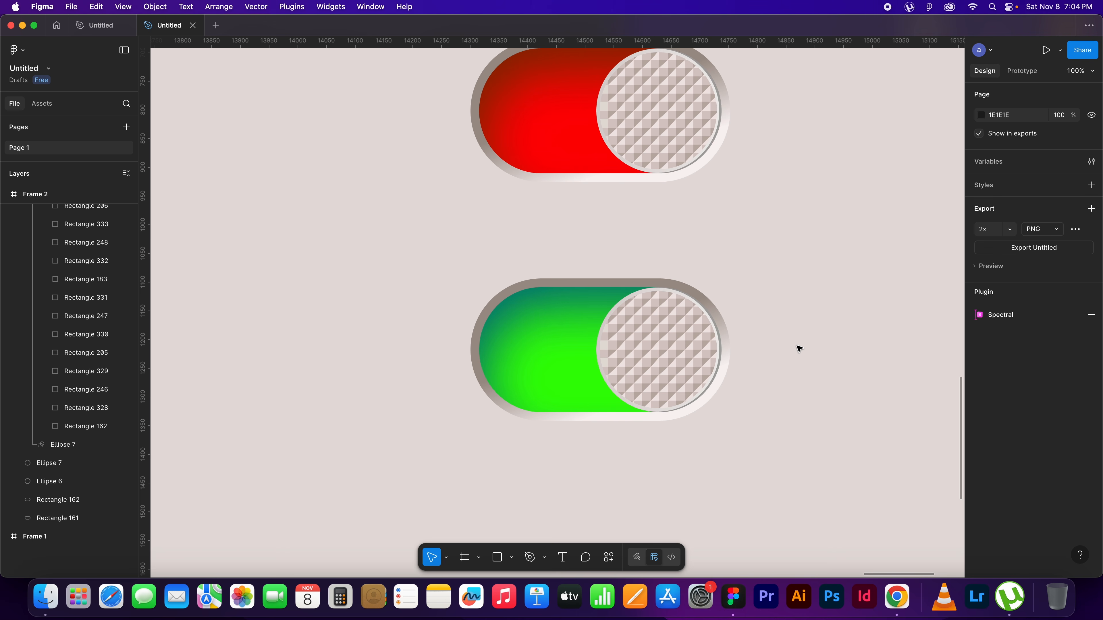
key("plus")
left_click_drag(741, 396, 674, 338)
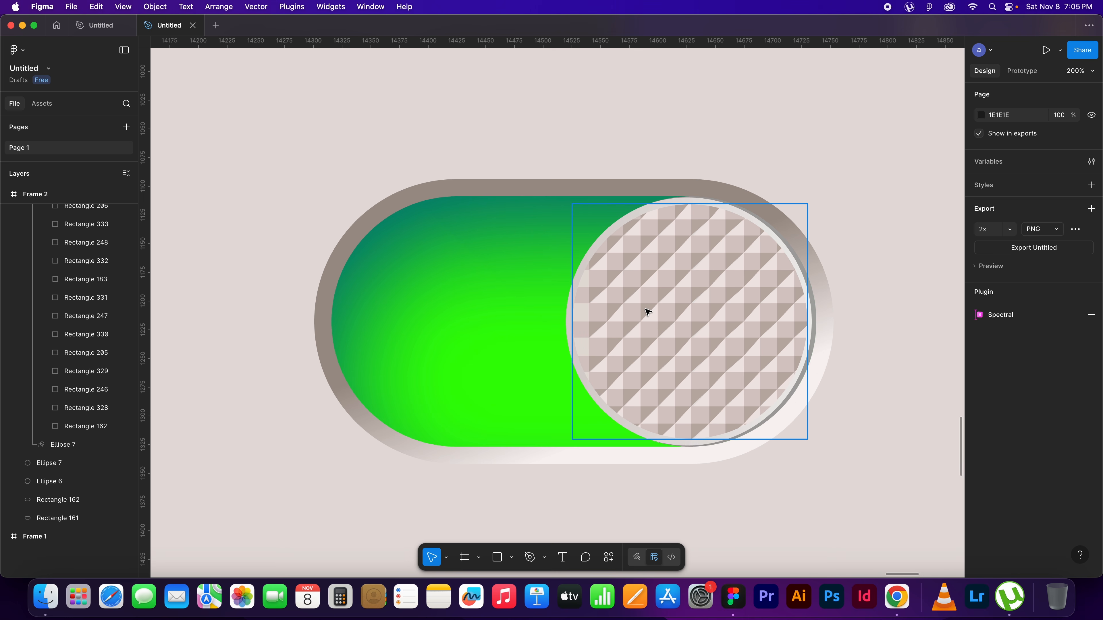
left_click(668, 295)
left_click_drag(573, 440, 571, 440)
left_click_drag(742, 280, 772, 267)
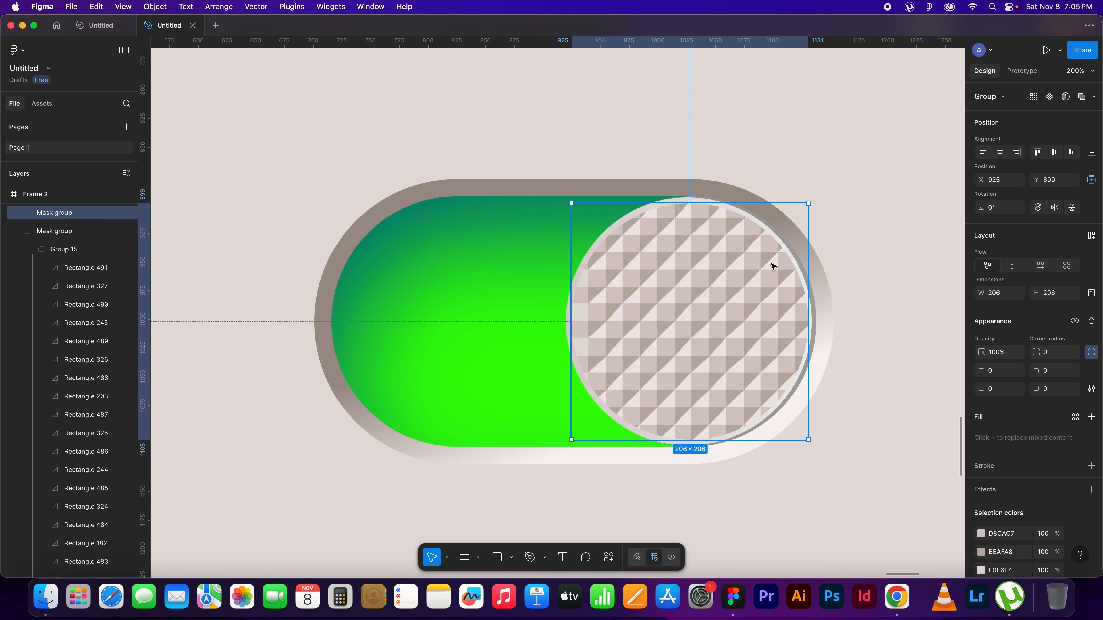
Move the whole green switch beside the red one, to its right and level with it
key("minus")
key("minus")
left_click(749, 242)
left_click_drag(723, 259, 745, 317)
left_click_drag(679, 452, 538, 321)
left_click_drag(584, 350, 711, 260)
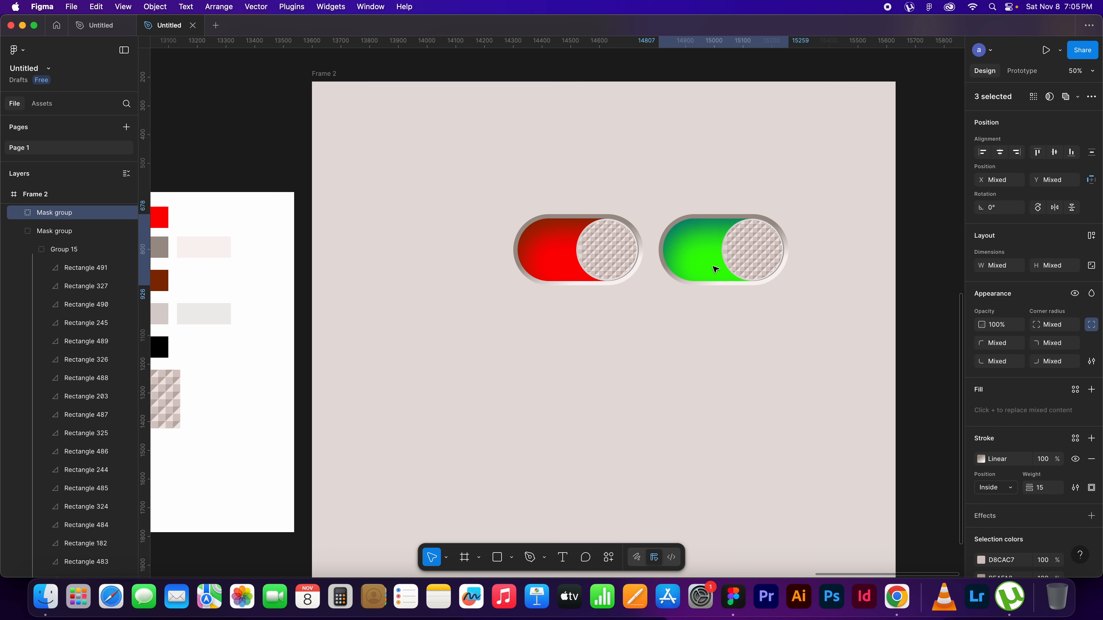
left_click(813, 328)
Duplicate the green switch and place the copy directly below the red switch, at X 701, Y 806
left_click_drag(801, 360, 737, 324)
left_click_drag(757, 275, 635, 168)
mouse_move(642, 213)
left_mouse_down()
mouse_move(591, 278)
mouse_move(496, 305)
left_mouse_up()
left_click(617, 343)
Recolour the third switch's pill base to yellow-green, fill DDFE06
left_click(491, 322)
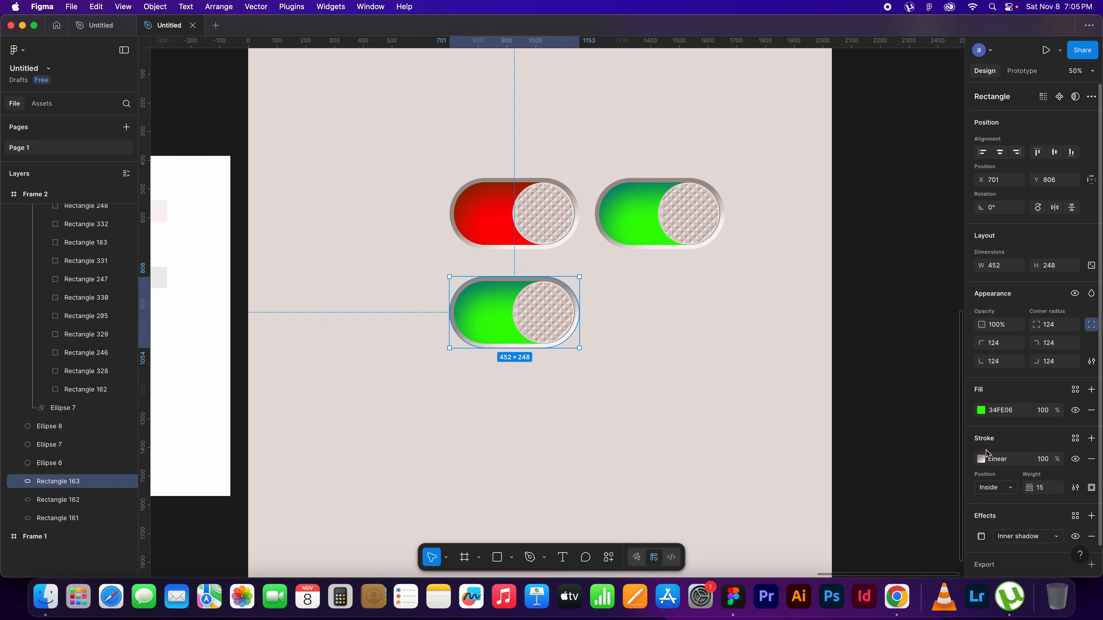
left_click(981, 410)
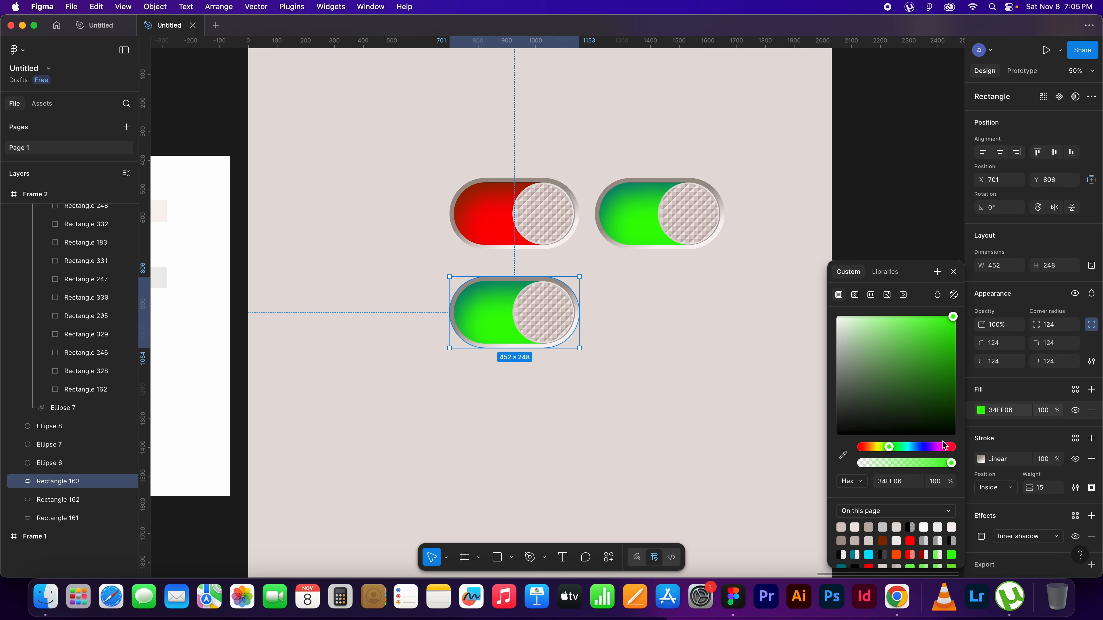
left_click_drag(889, 449, 878, 448)
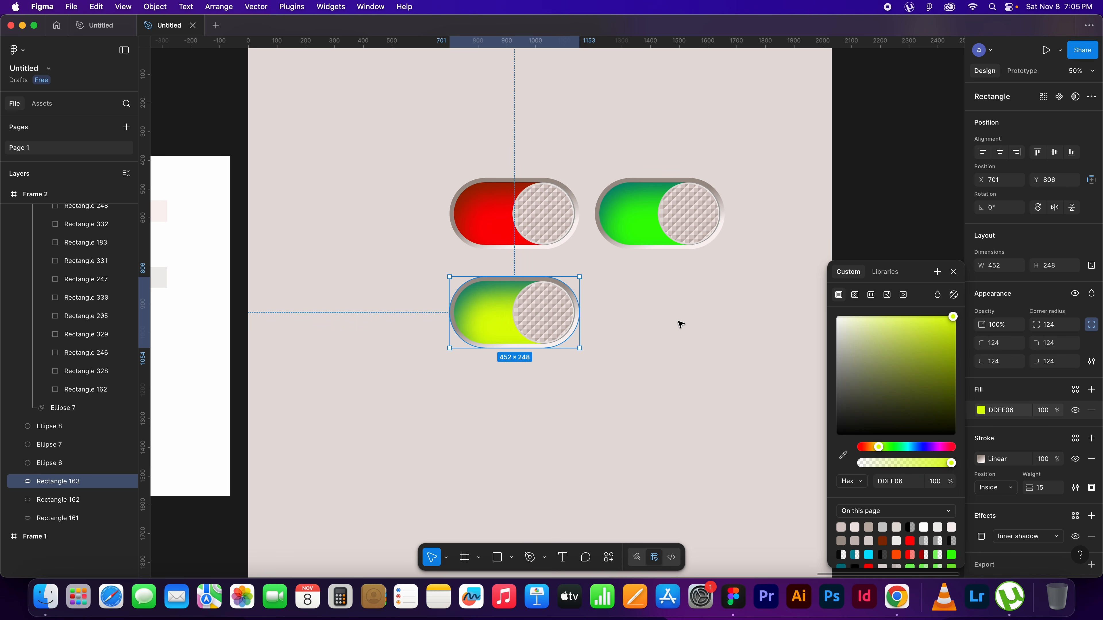
left_click(673, 337)
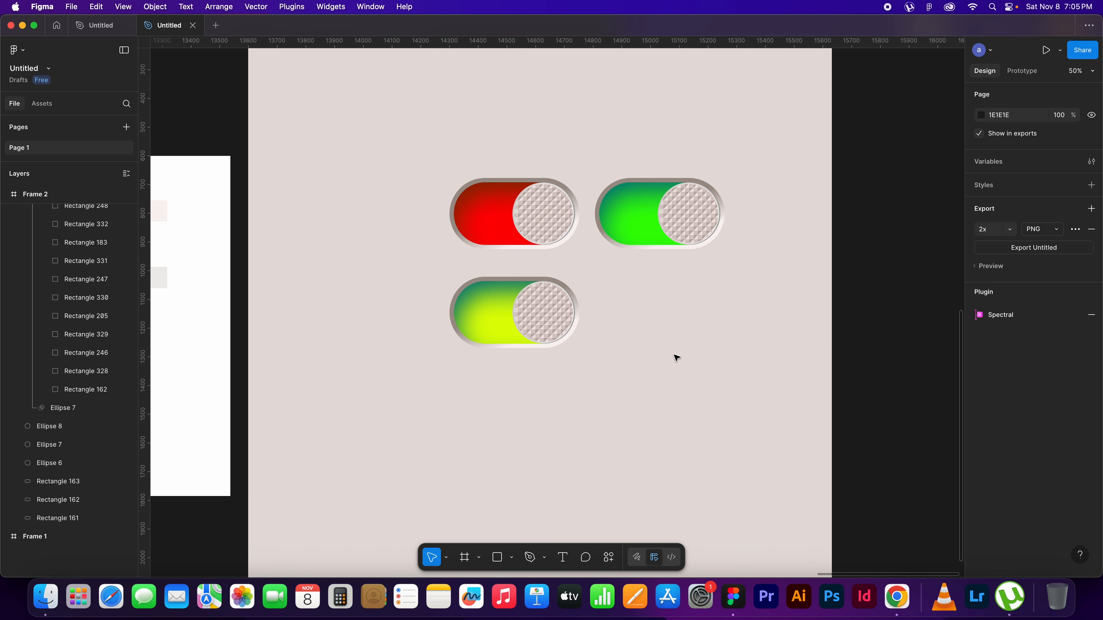
Shrink the third switch's masked pattern circle slightly about its centre, leaving a wider rim around the knob
left_click(687, 314)
left_click(547, 304)
key("super+equal")
key("super+equal")
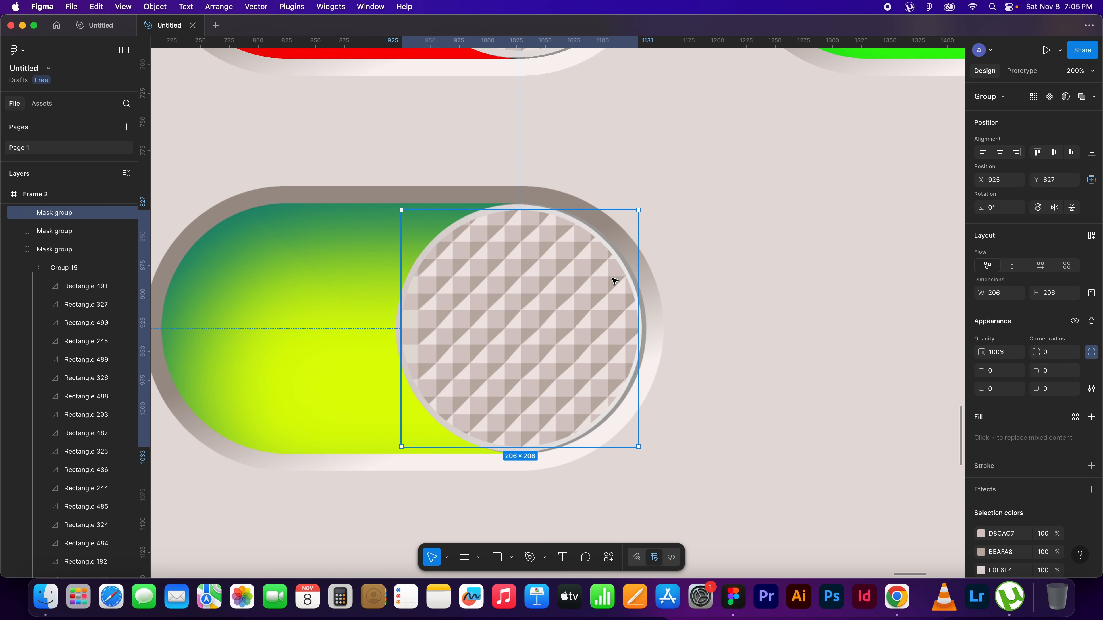
left_click_drag(640, 211, 632, 217)
left_click(744, 241)
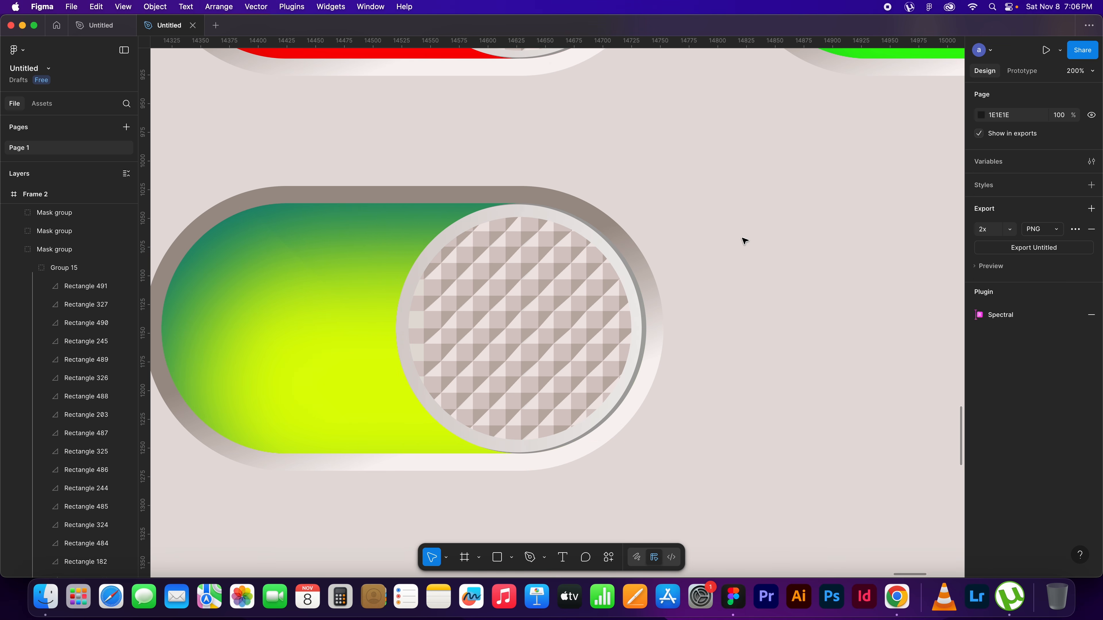
key("super+minus")
key("super+minus")
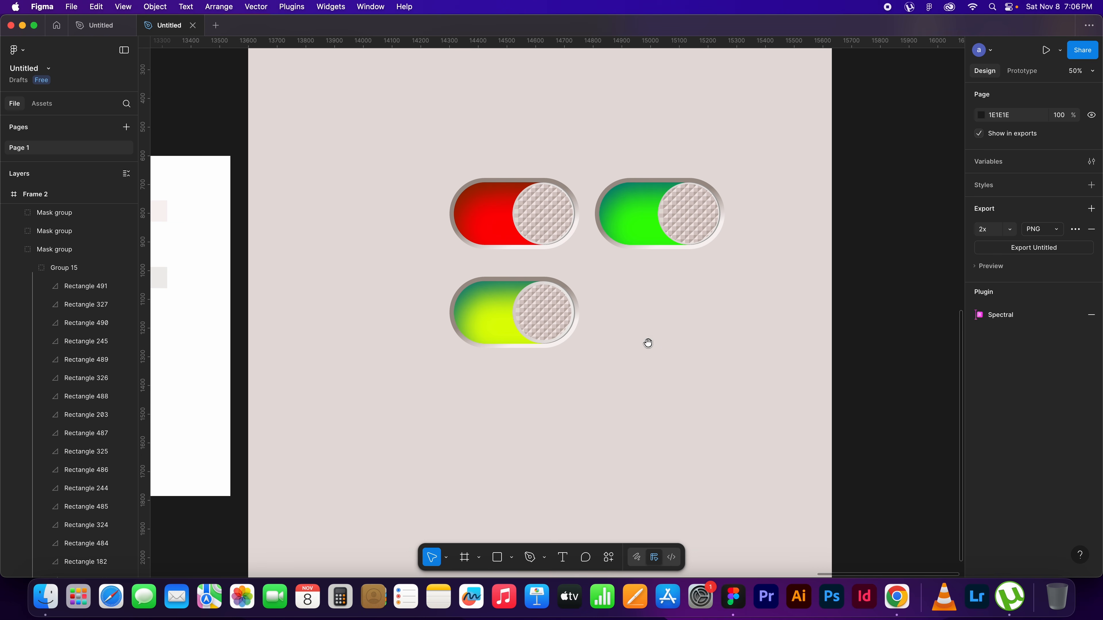
Review the yellow-green pill's stroke gradient and inner shadow settings
left_click_drag(651, 342, 743, 325)
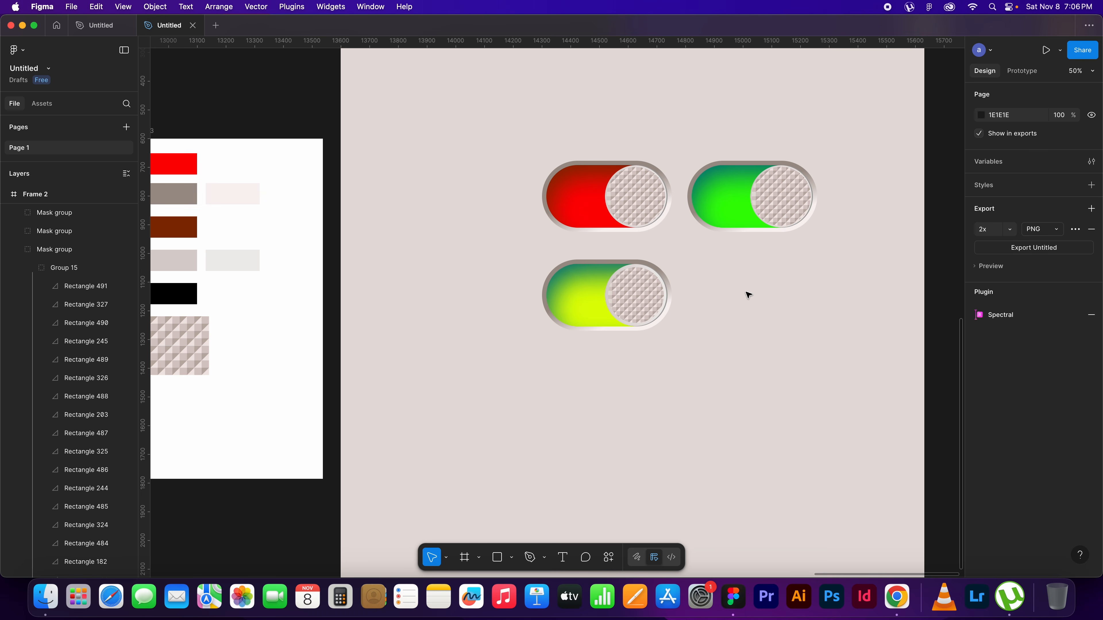
left_click_drag(717, 339, 510, 254)
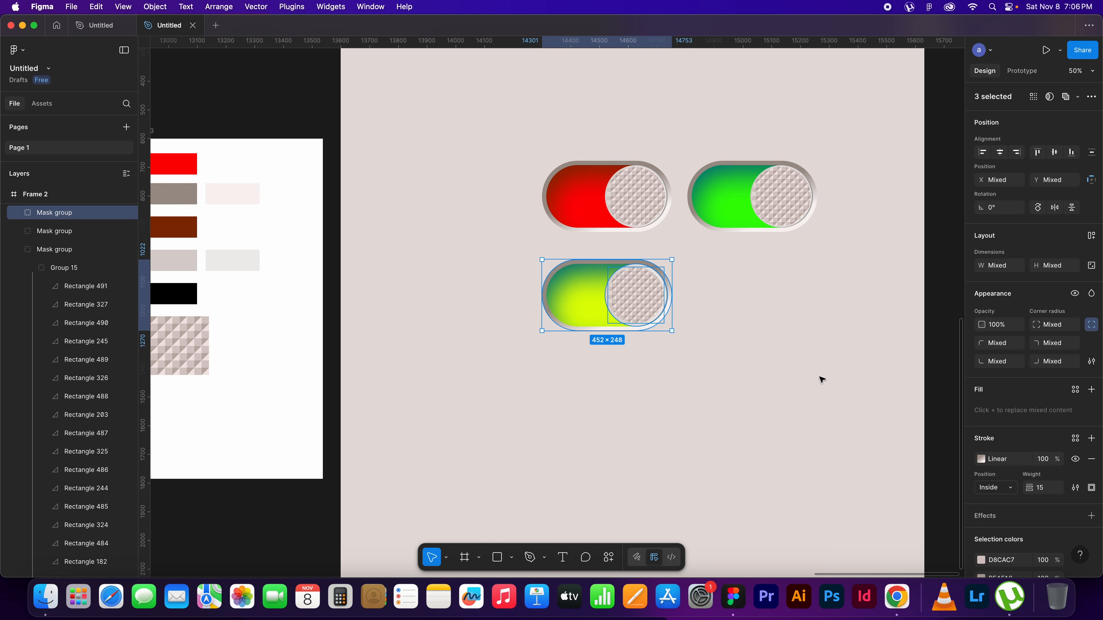
left_click(812, 369)
left_click(596, 285)
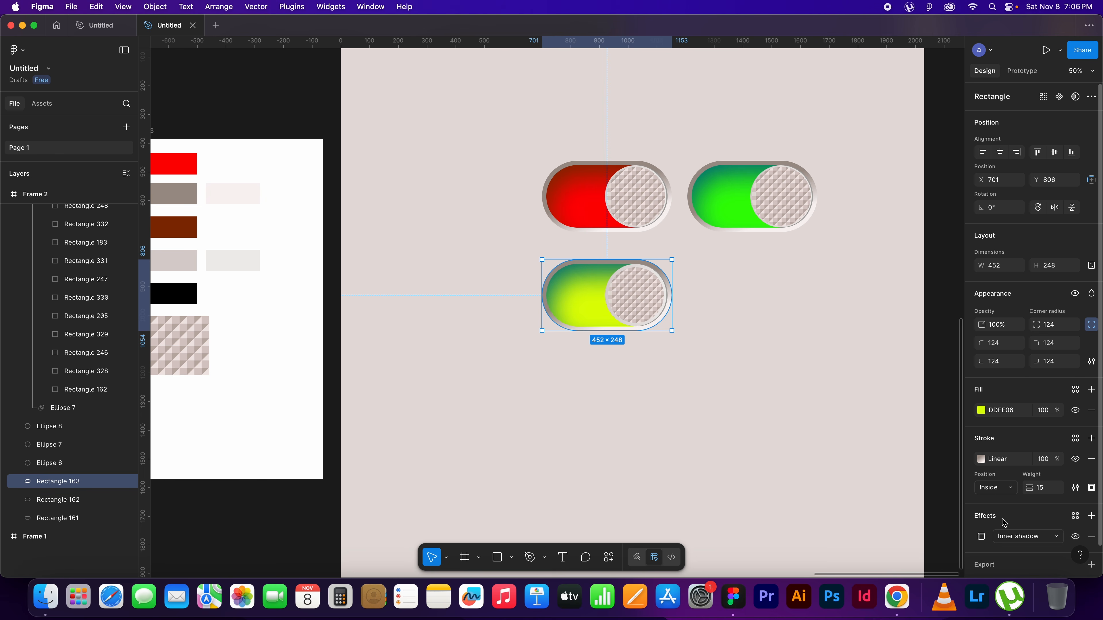
left_click(1005, 458)
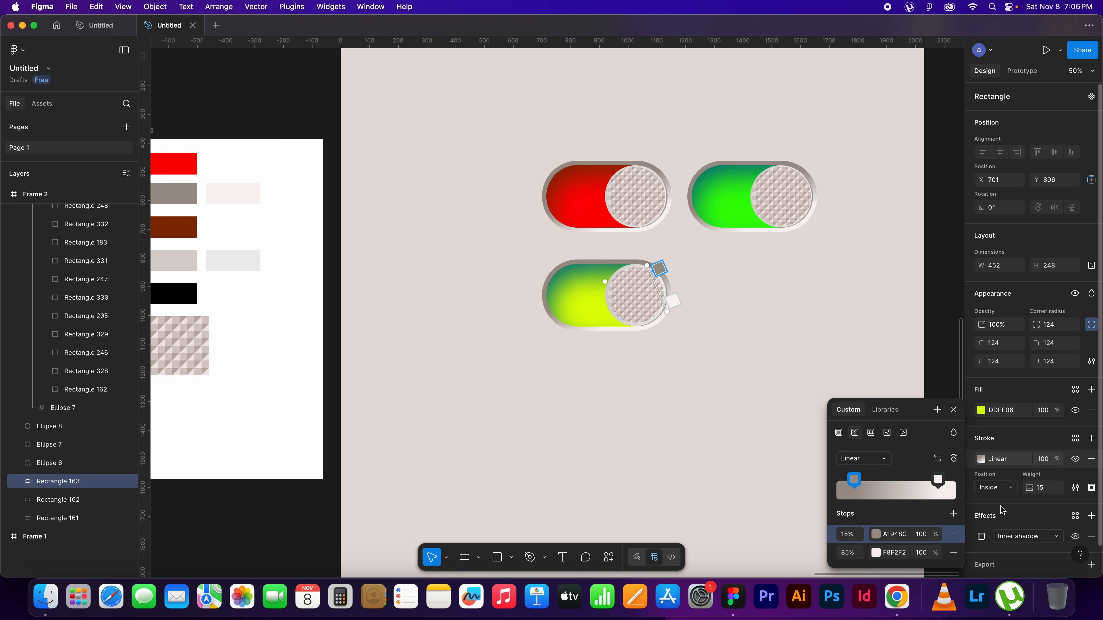
left_click(980, 536)
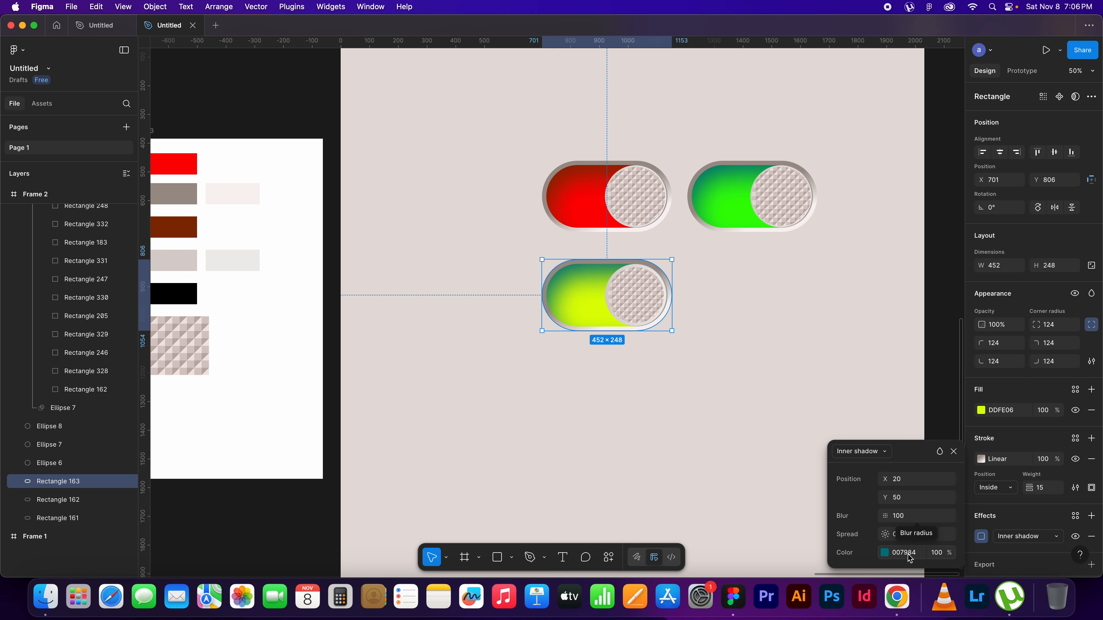
left_click(829, 333)
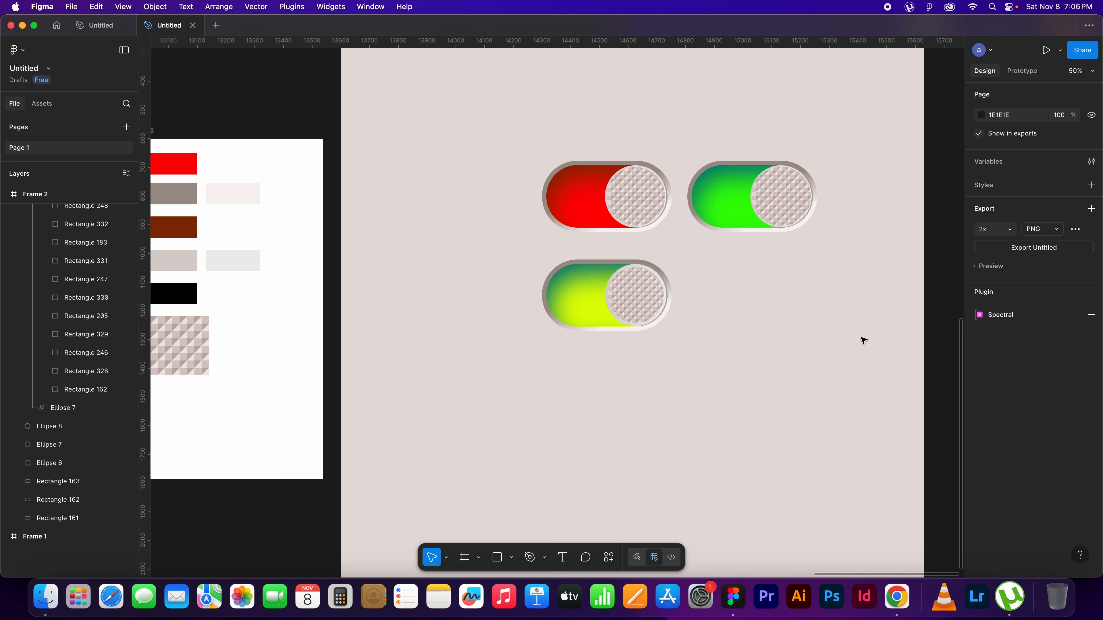
left_click_drag(856, 327, 860, 377)
mouse_move(739, 398)
left_mouse_down()
mouse_move(770, 387)
mouse_move(712, 378)
mouse_move(788, 406)
mouse_move(721, 406)
left_mouse_up()
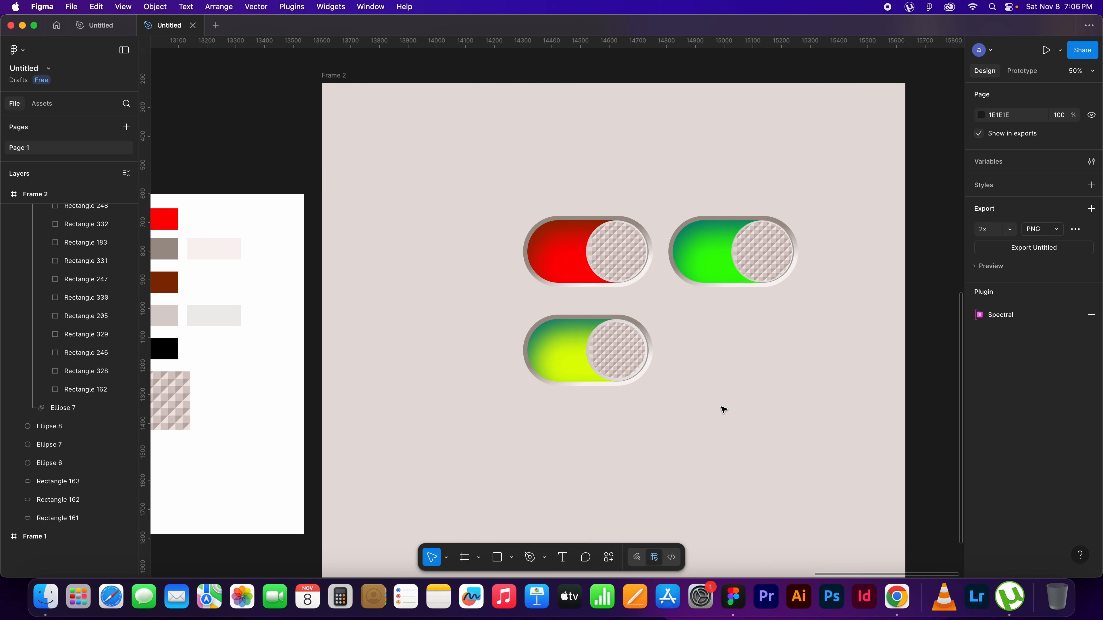
Switch to Google Chrome and make its window full screen
left_click(897, 597)
left_click(505, 274)
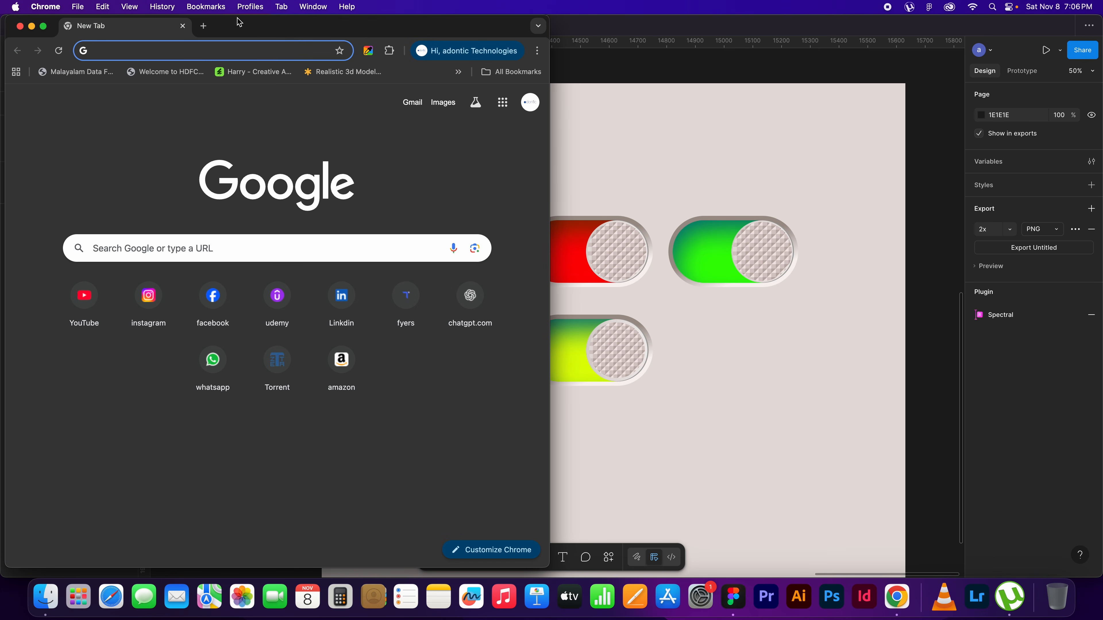
left_click(44, 26)
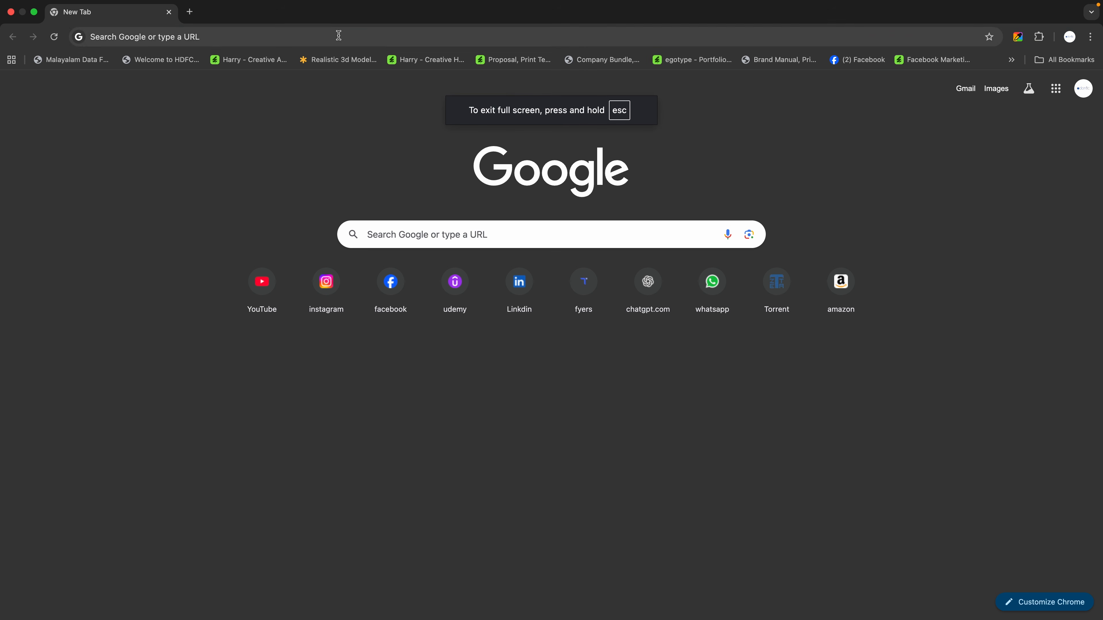
Search Google Images for "Switch figma" and preview the "3D Toggle effect (#41)" reference
left_click(410, 35)
type("switch")
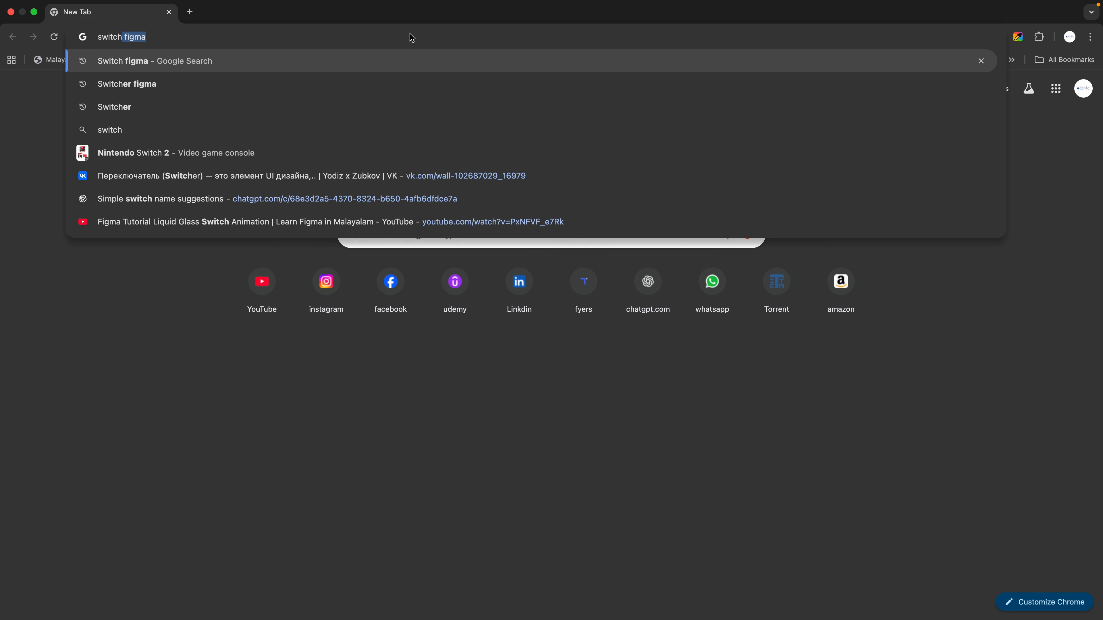
key("Return")
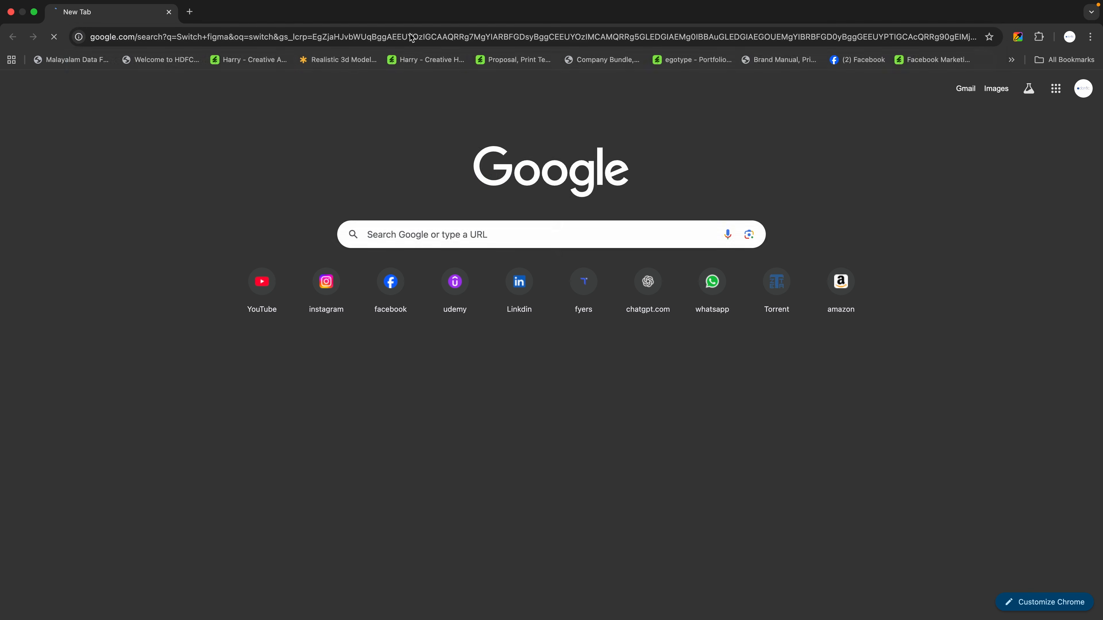
left_click(211, 137)
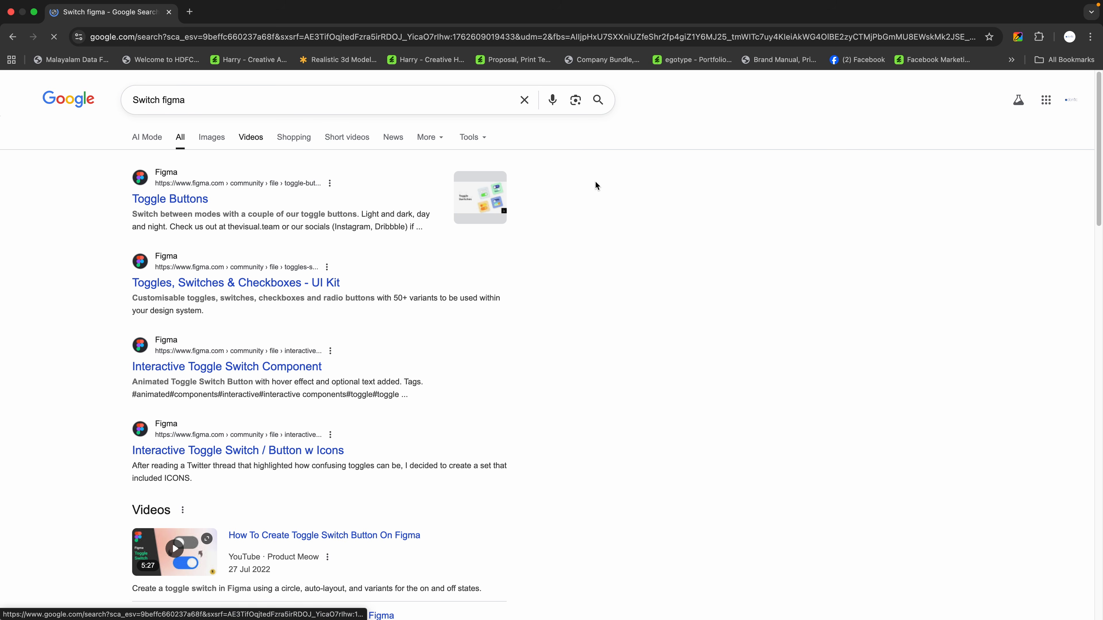
left_click(304, 260)
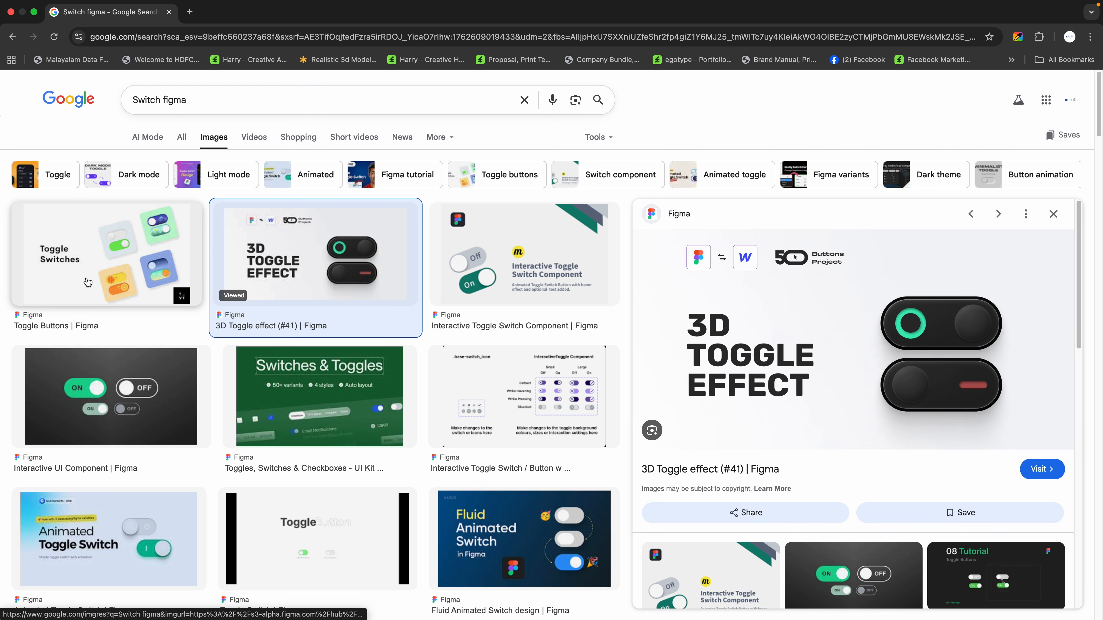
Preview the "Toggle Buttons" Figma reference and browse the other switch designs in the image results
key("Left")
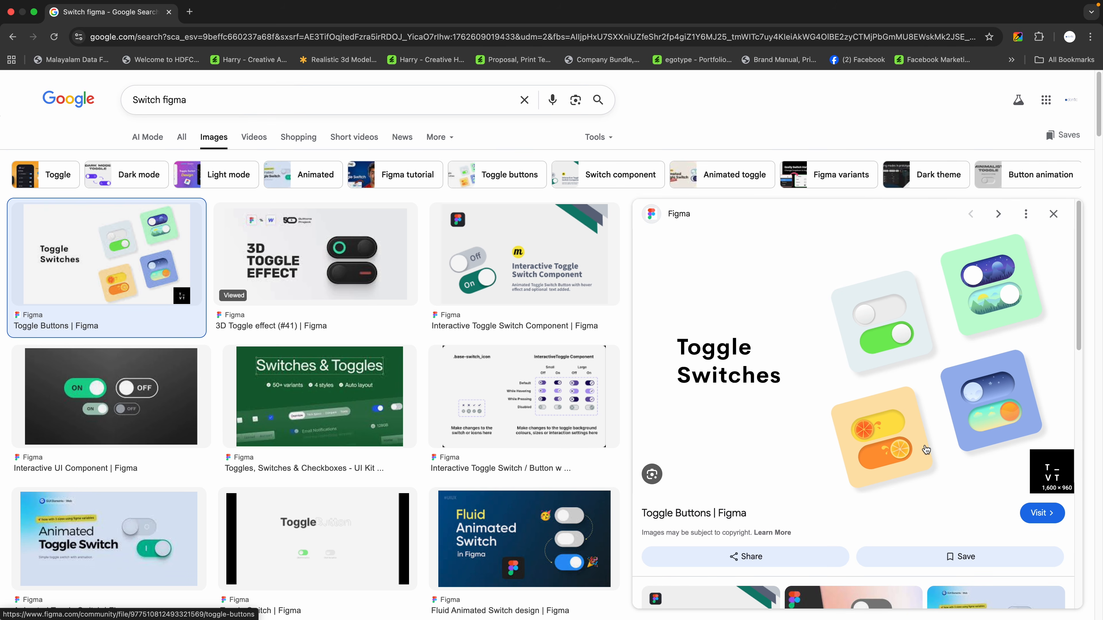
scroll(469, 371, "down", 10)
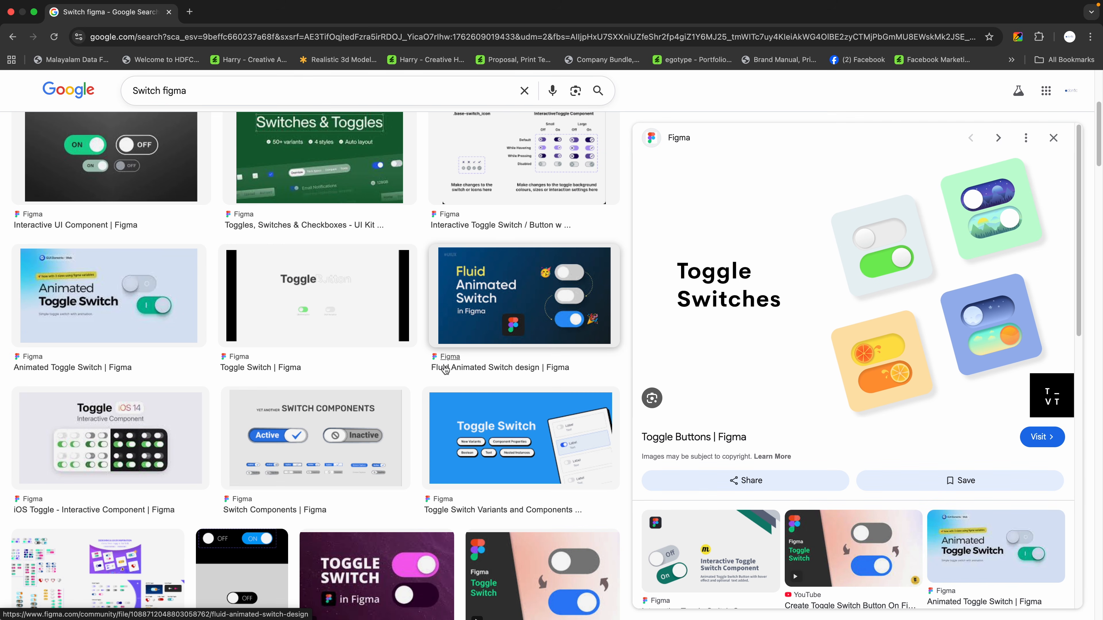
scroll(490, 364, "down", 5)
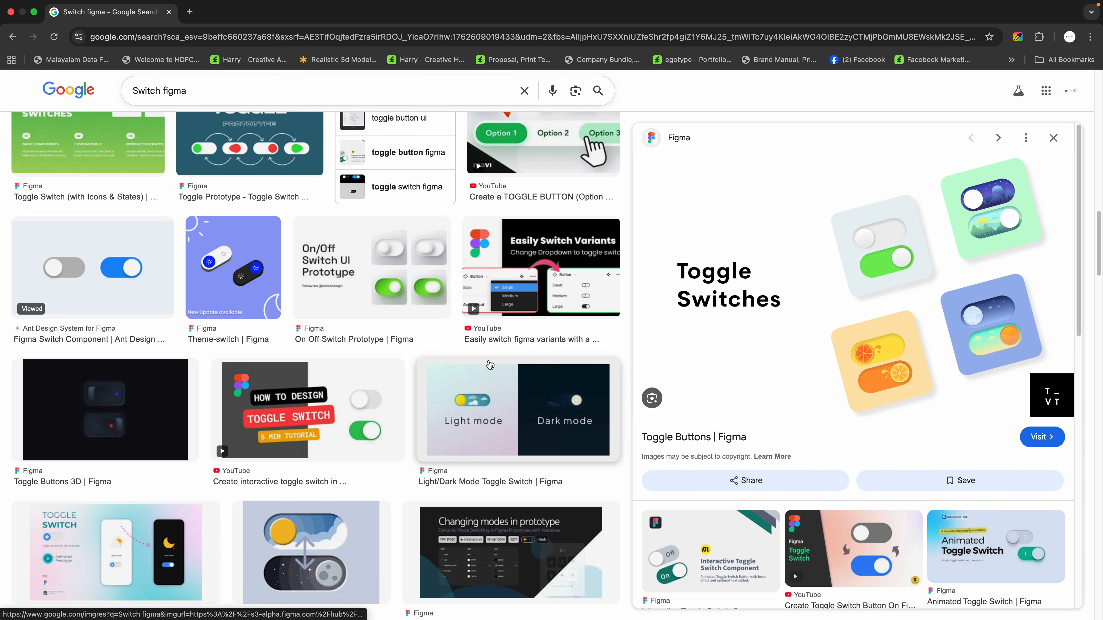
scroll(490, 364, "up", 15)
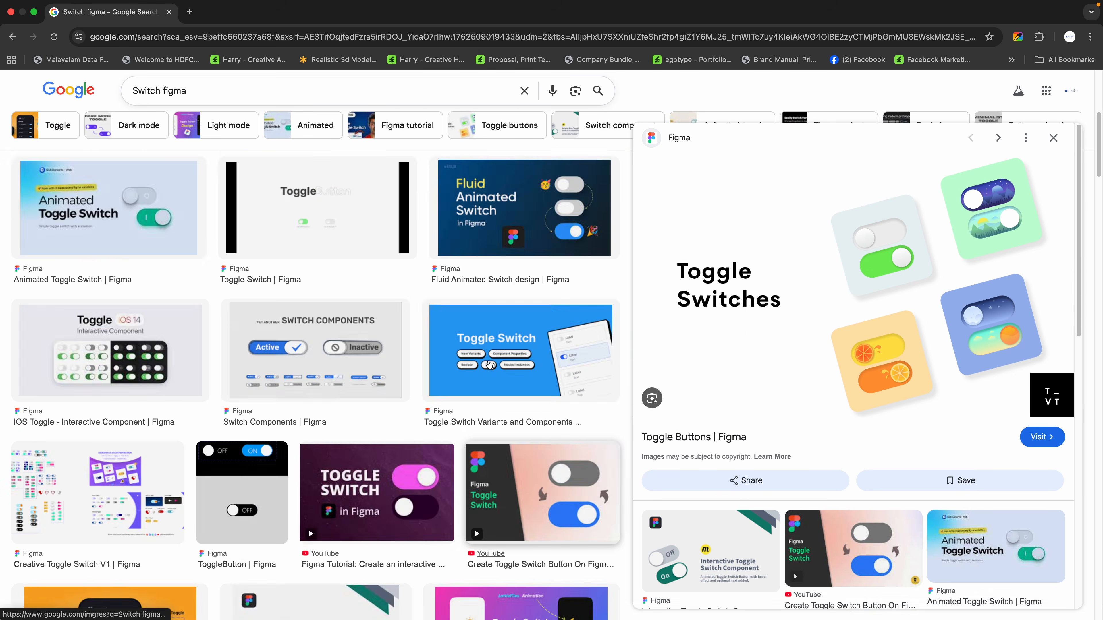
Return to Figma and select all three toggle switches in Frame 2 together
key("super+Tab")
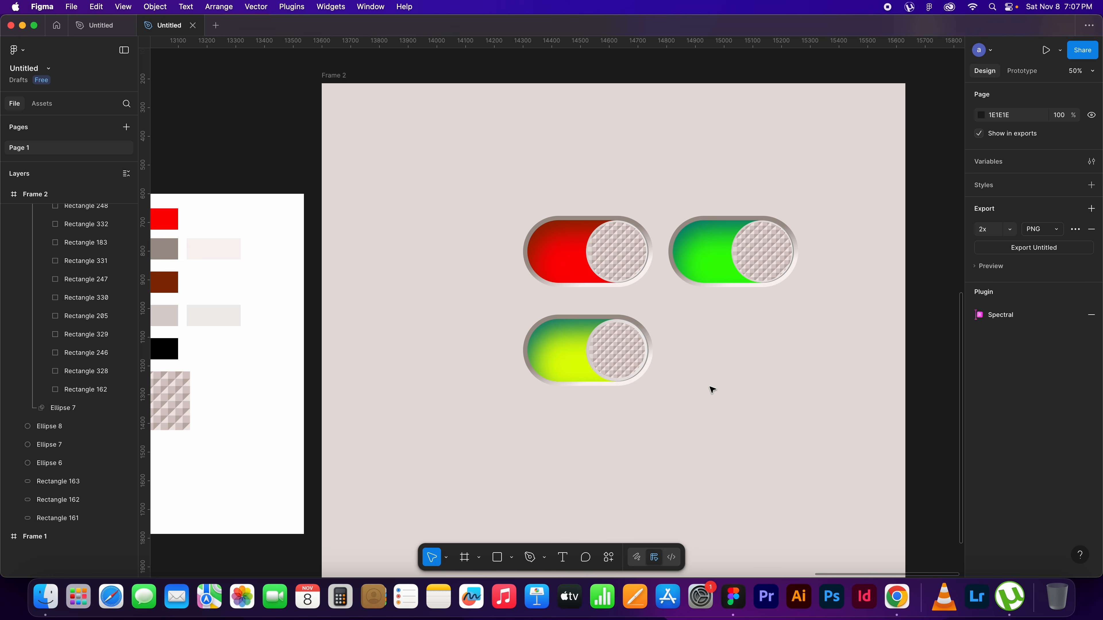
left_click_drag(817, 426, 491, 188)
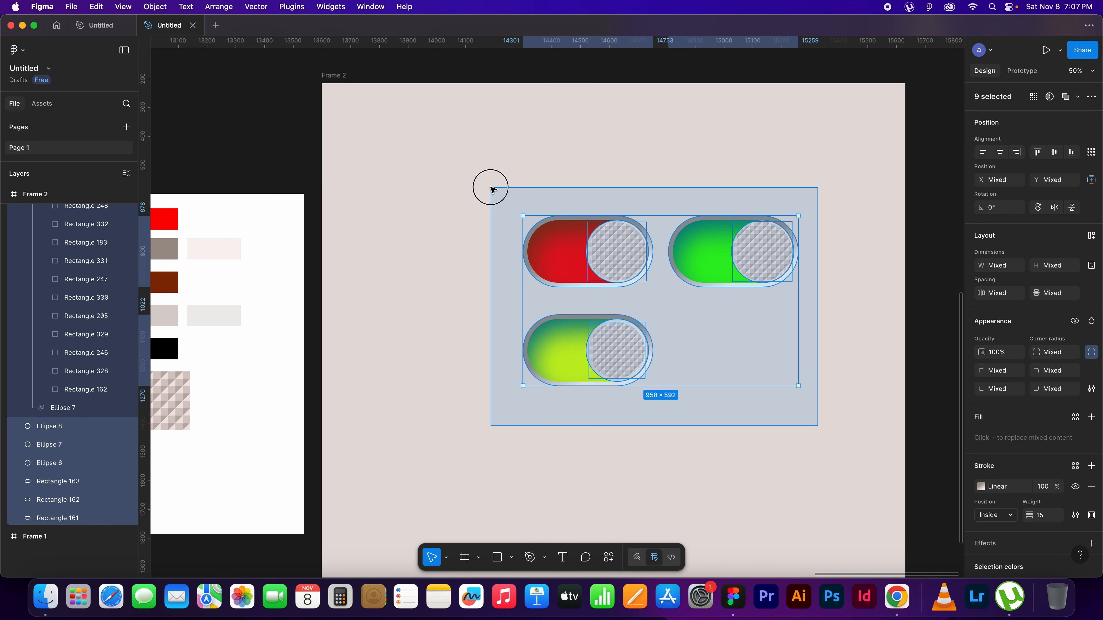
left_click_drag(492, 189, 492, 189)
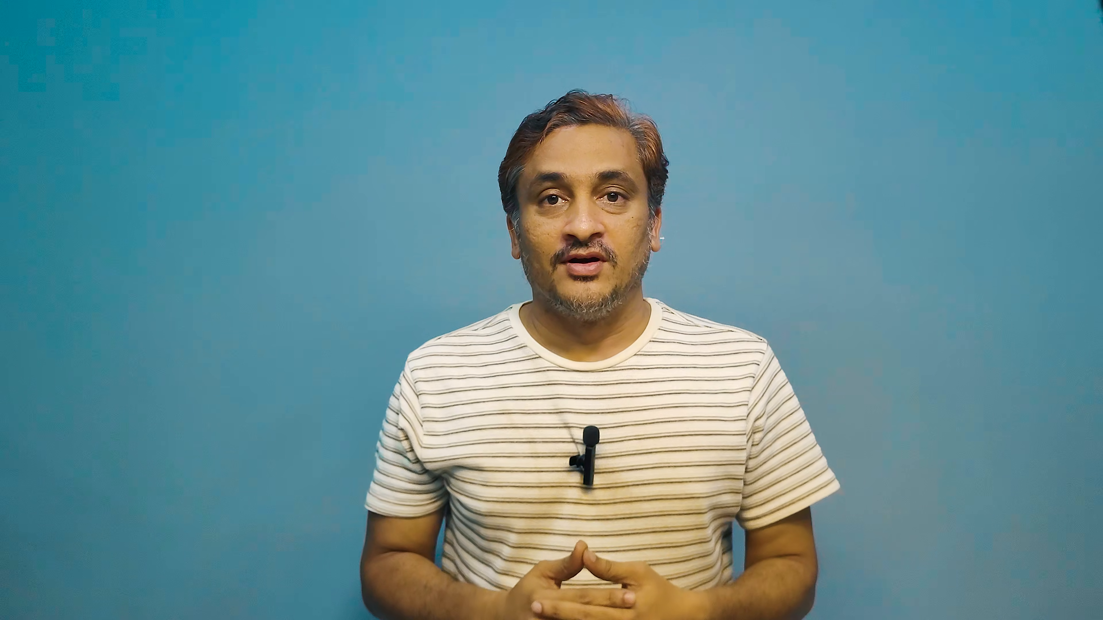